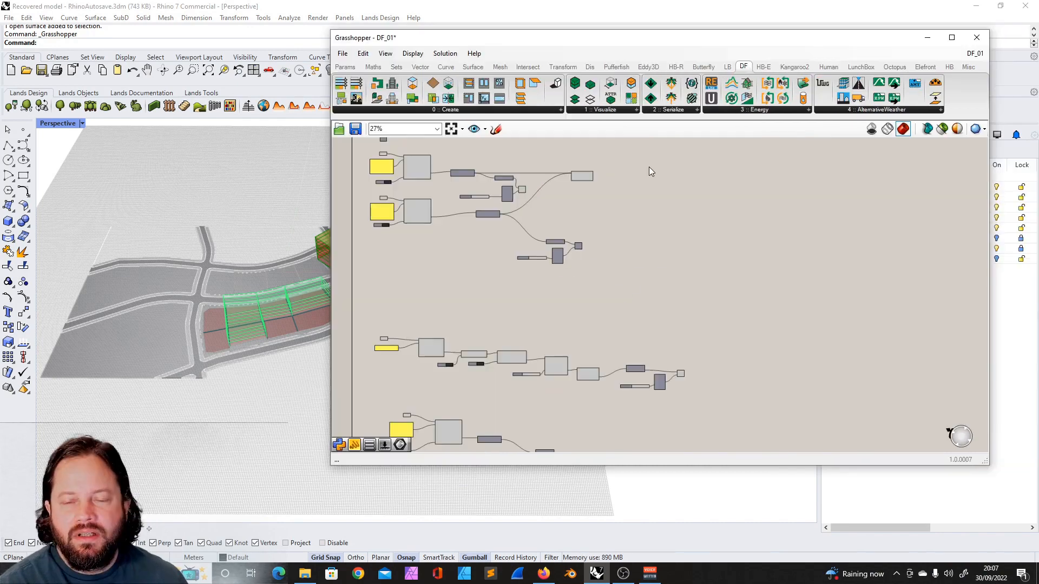
- Review the Grasshopper definition's component groups and arrange its window beside the Rhino viewport
scroll(501, 178, down, 3)
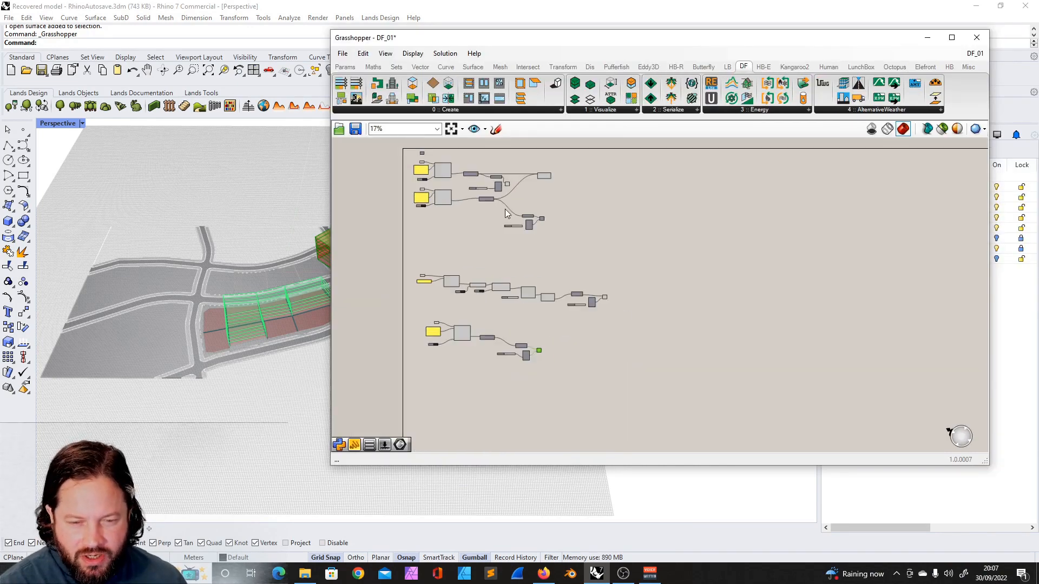
scroll(441, 151, up, 8)
scroll(566, 209, down, 4)
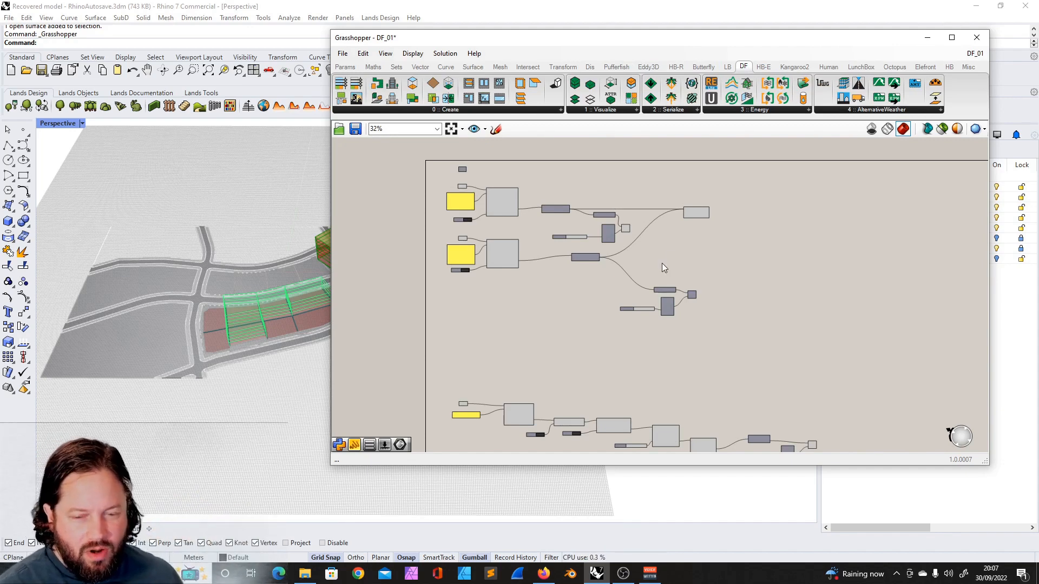
drag(699, 213, 696, 230)
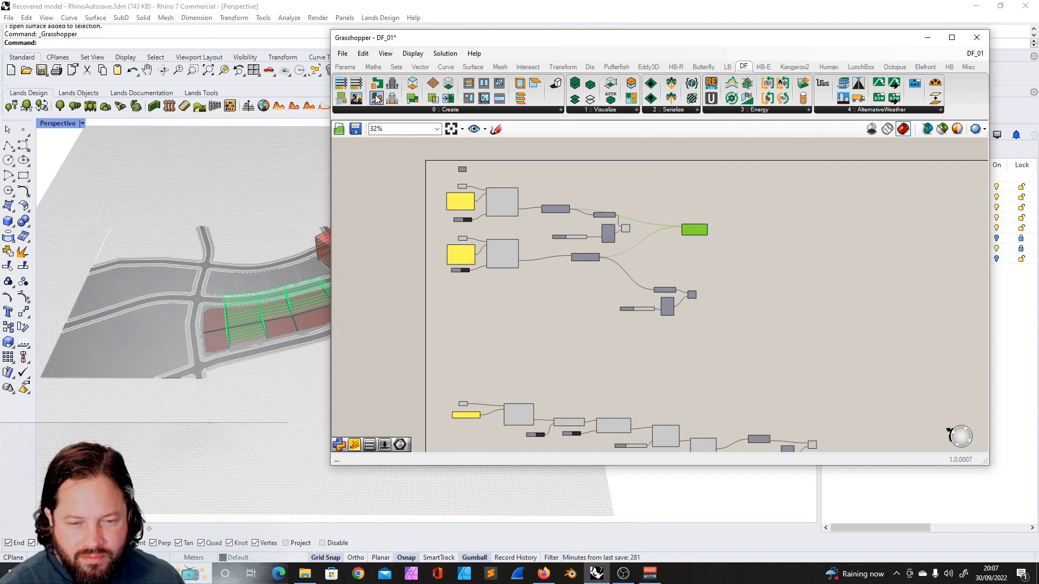
click(436, 110)
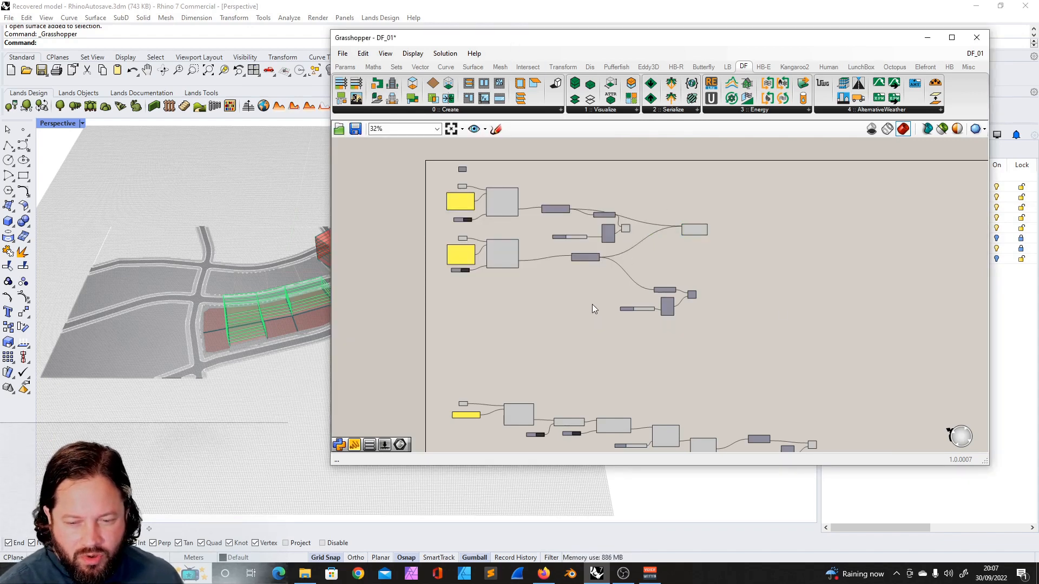
scroll(593, 305, down, 4)
drag(518, 46, 703, 62)
right_drag(362, 295, 374, 270)
click(844, 403)
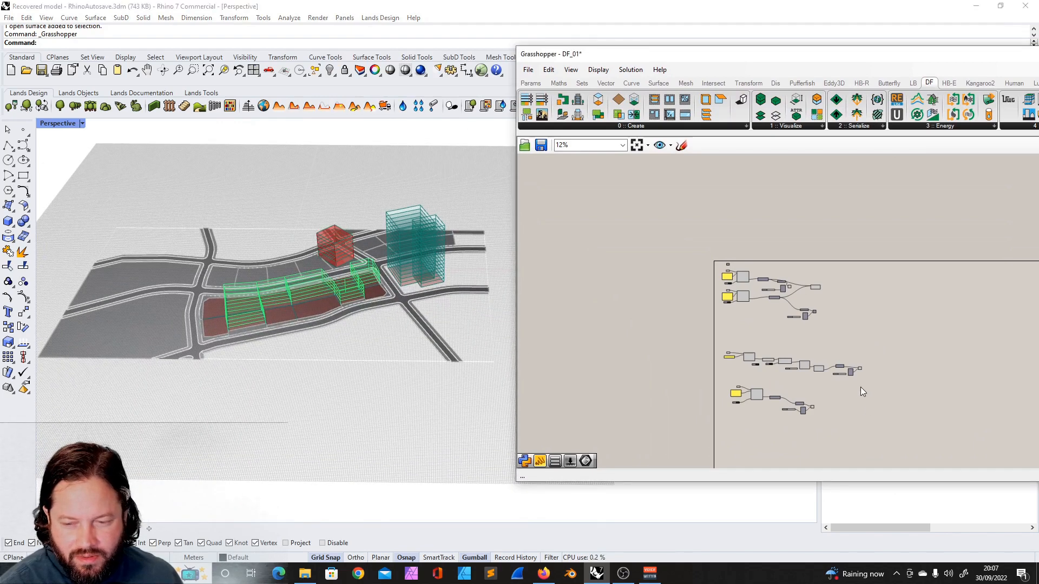
- Select the middle component group to identify which buildings it generates in the viewport
scroll(860, 387, up, 3)
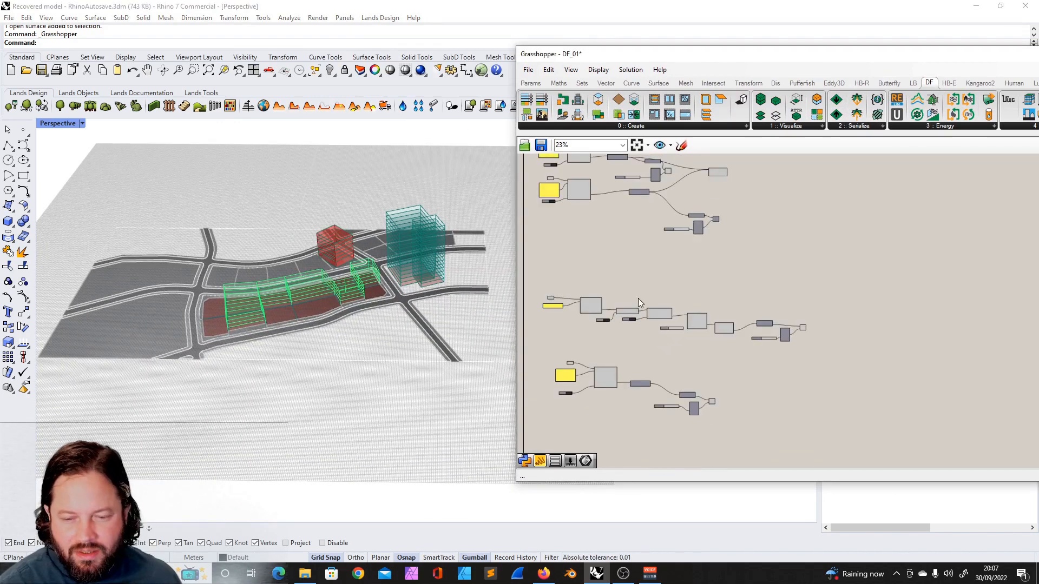
drag(529, 283, 823, 373)
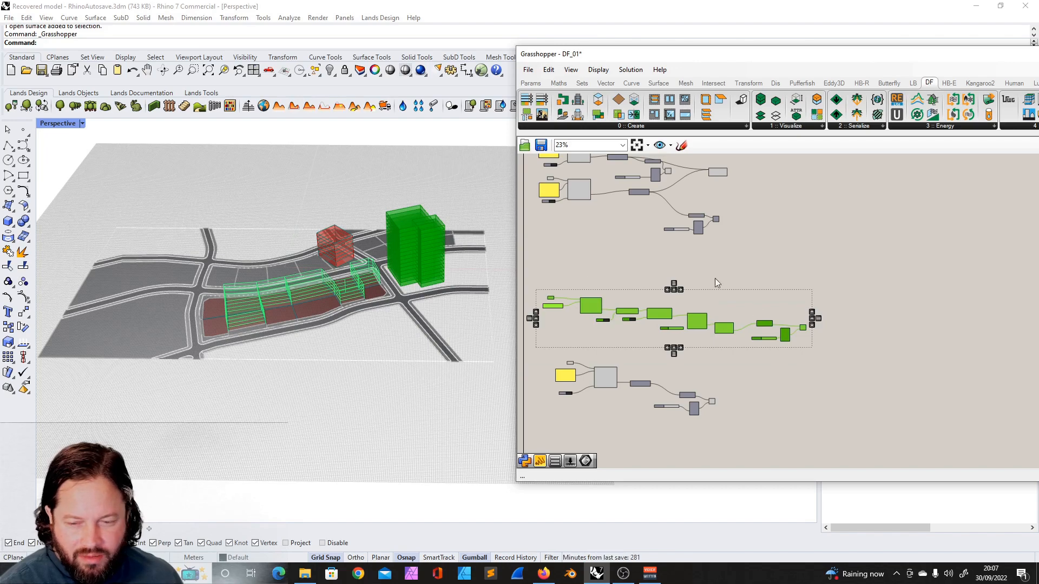
right_drag(358, 239, 338, 264)
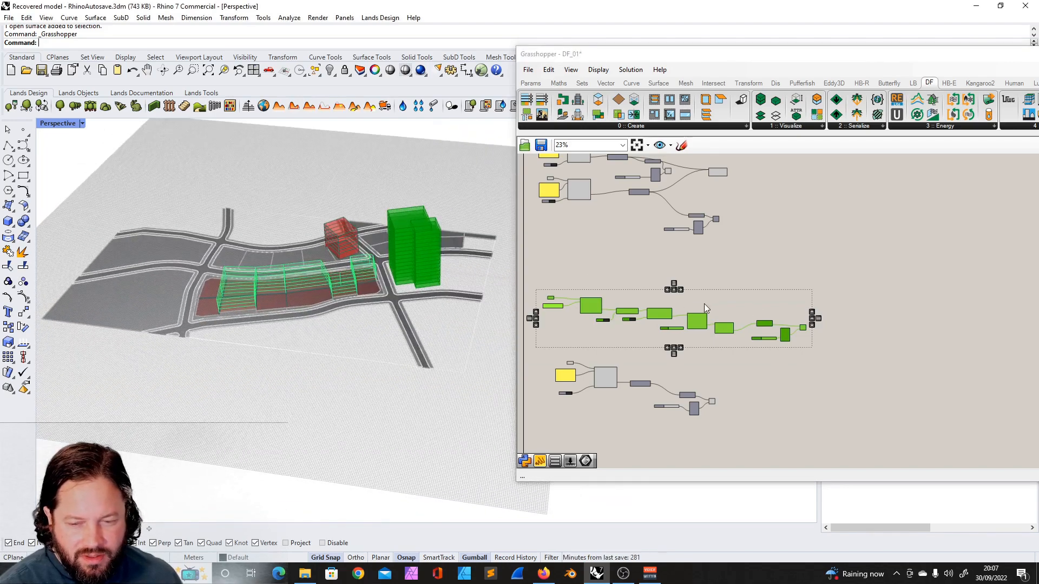
click(846, 304)
- Turn off the preview of the middle group's Custom Preview component
scroll(810, 334, up, 8)
click(745, 293)
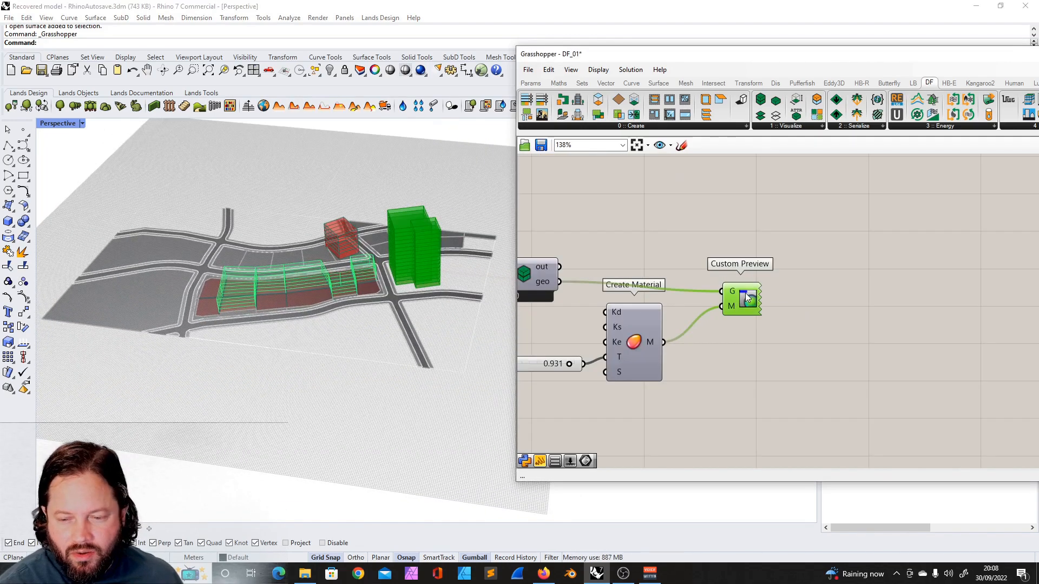
right_click(745, 293)
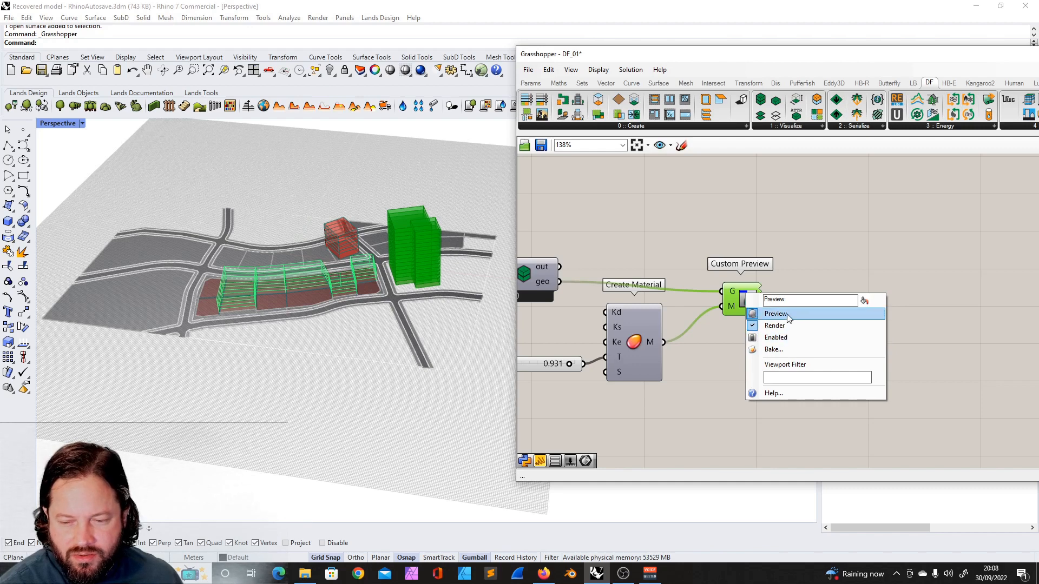
click(776, 313)
click(816, 334)
- Navigate the canvas to inspect the other Custom Preview components and their connections
scroll(836, 323, down, 5)
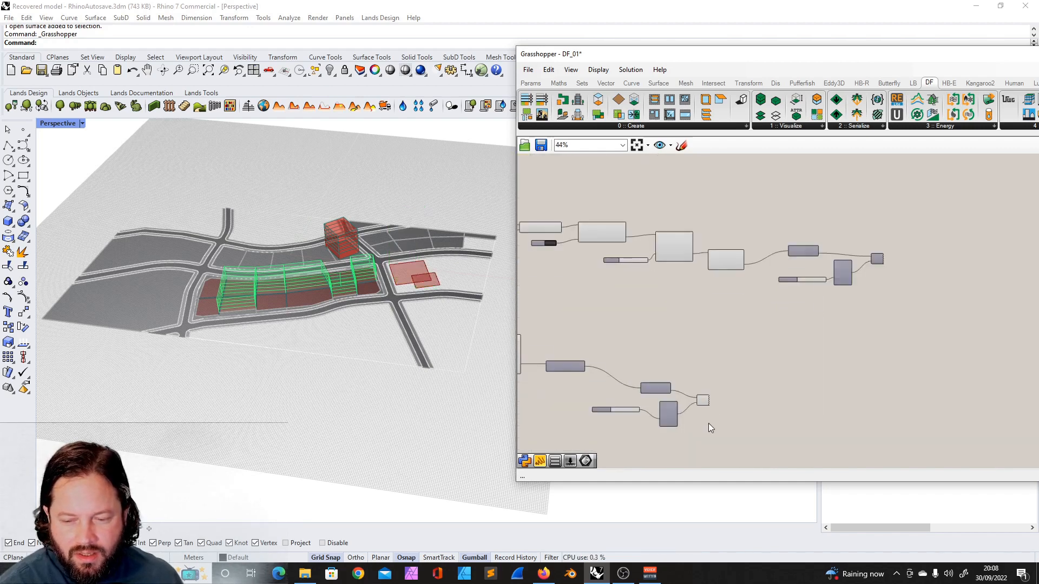
scroll(715, 426, up, 4)
click(703, 361)
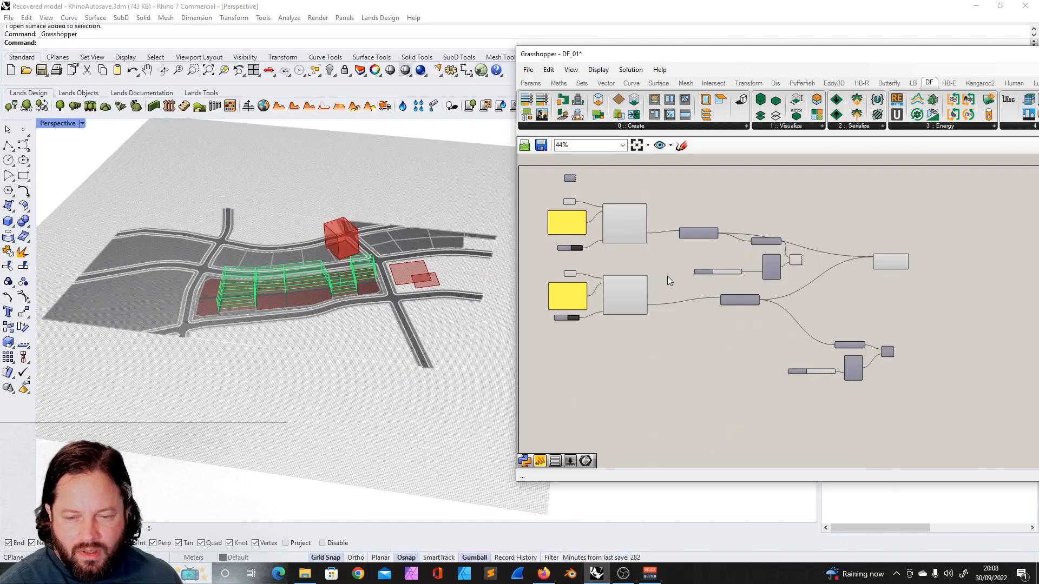
scroll(687, 282, up, 4)
scroll(688, 283, down, 3)
right_drag(290, 308, 279, 329)
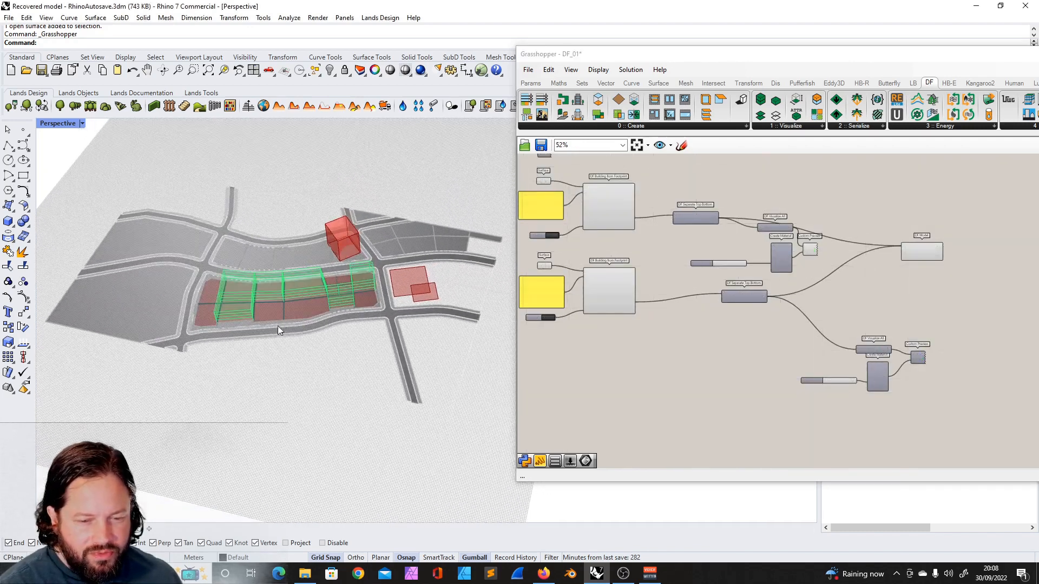
click(899, 287)
scroll(914, 265, up, 3)
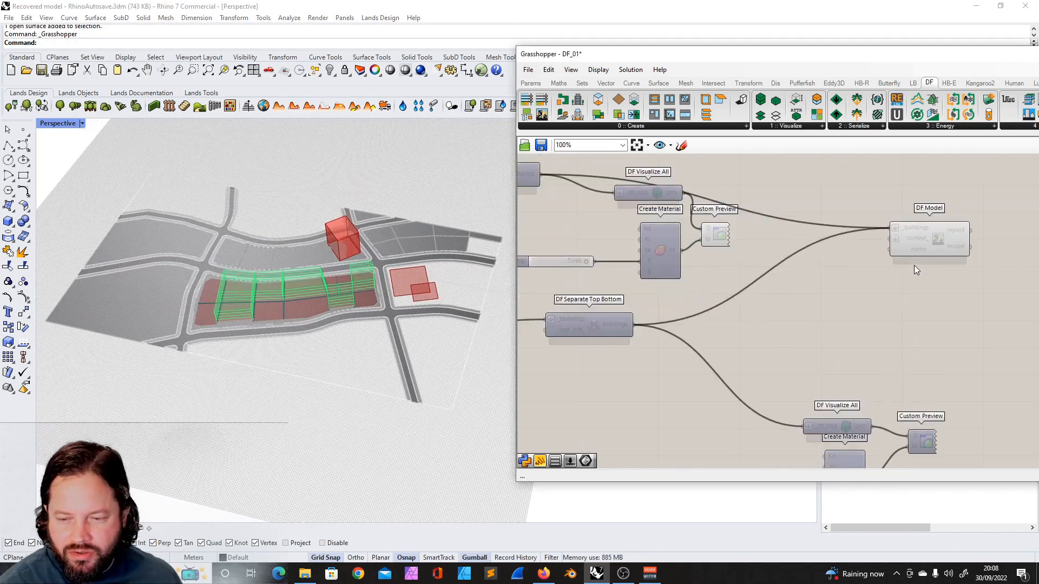
click(718, 242)
- Turn on the preview of the lower Custom Preview component and turn it off again
click(922, 441)
right_click(924, 441)
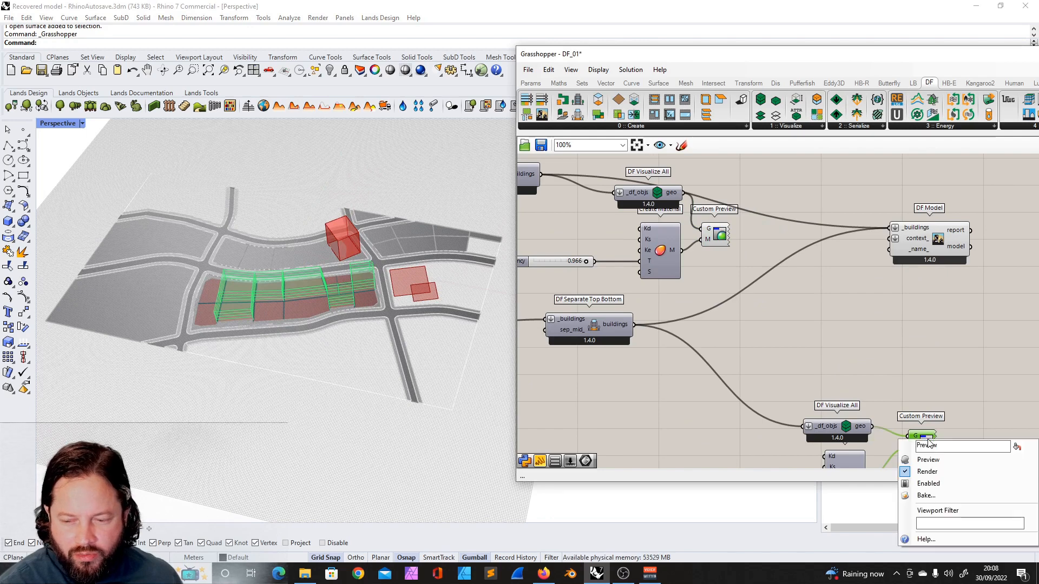
click(941, 459)
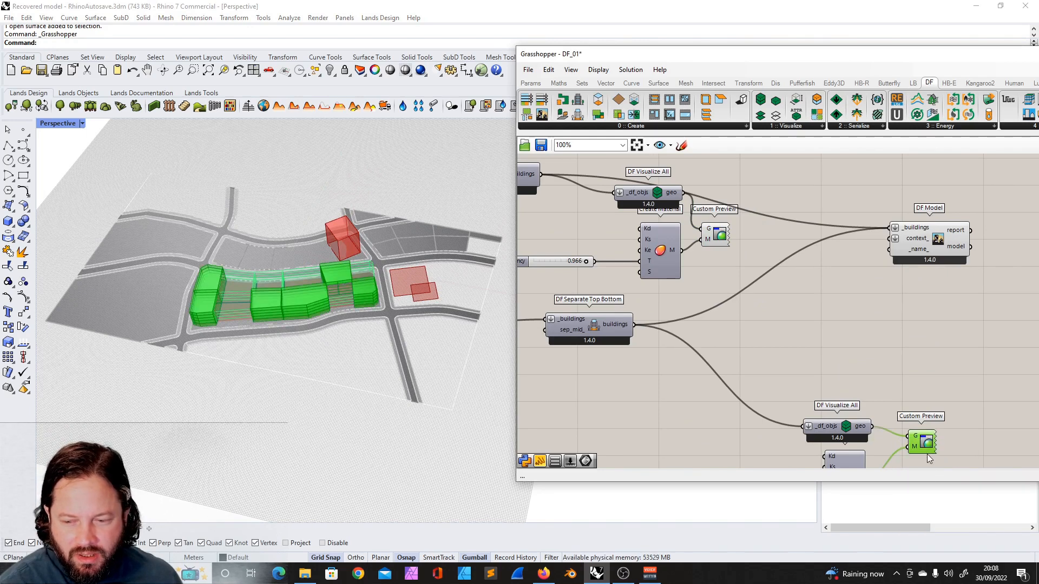
right_click(926, 444)
click(939, 463)
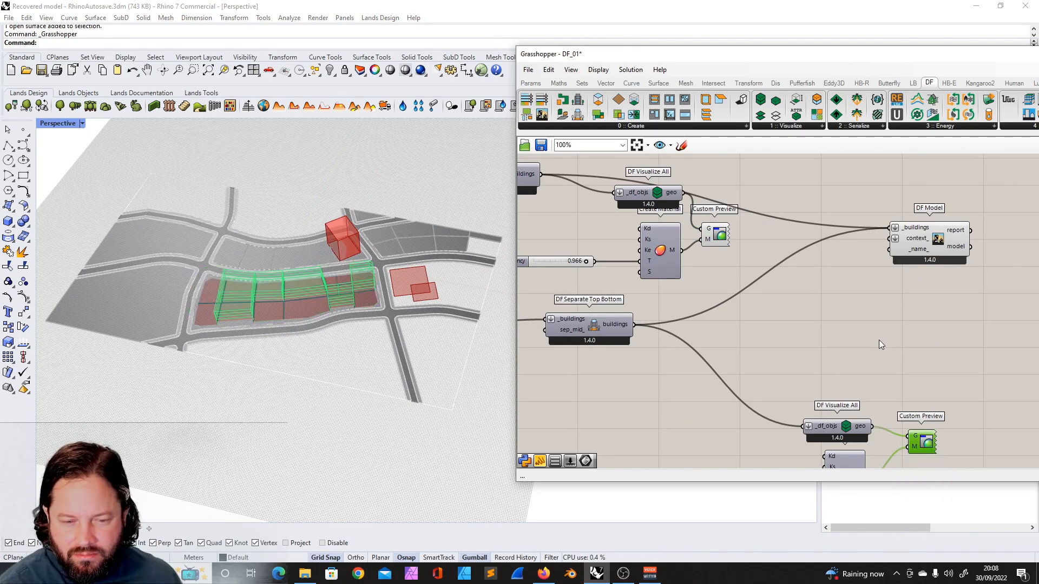
- Examine the DF Building from Footprint components and the buildings they produce in the viewport
scroll(878, 340, down, 3)
scroll(740, 253, up, 1)
drag(636, 239, 859, 364)
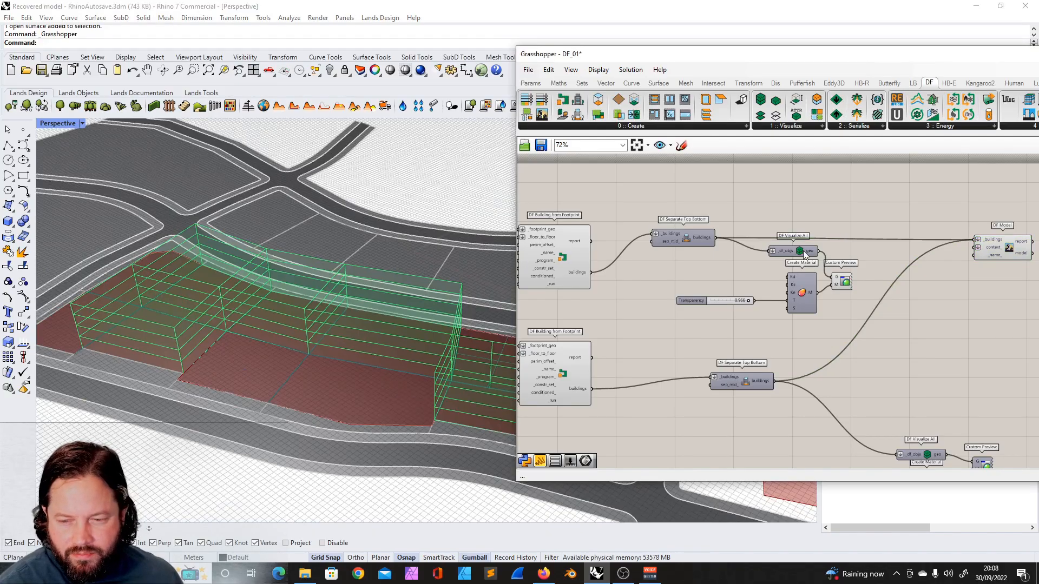
scroll(837, 235, up, 2)
scroll(758, 235, down, 3)
right_drag(591, 245, 654, 241)
scroll(652, 241, up, 5)
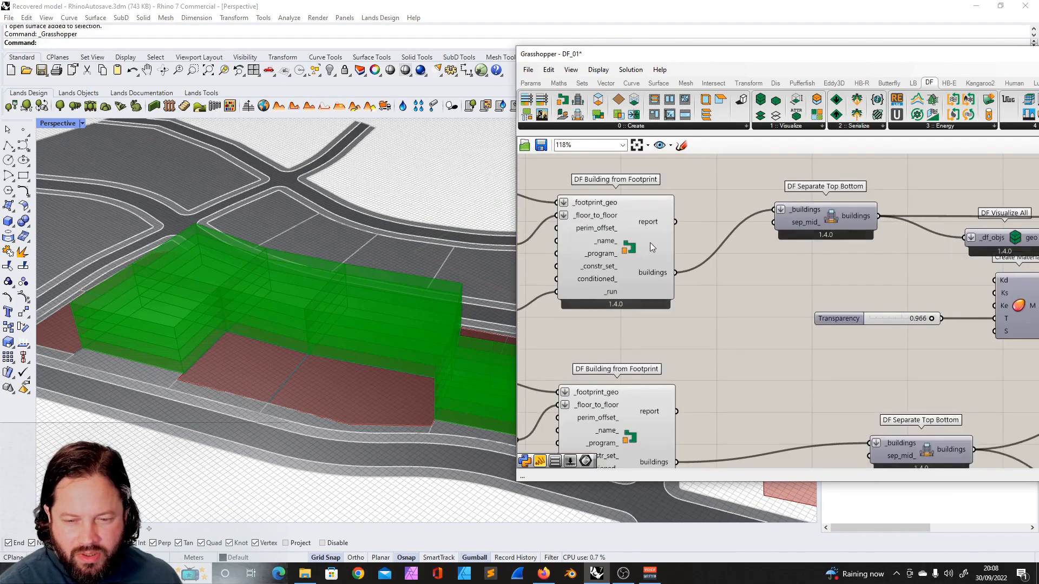
click(619, 214)
scroll(664, 224, down, 3)
scroll(594, 209, up, 3)
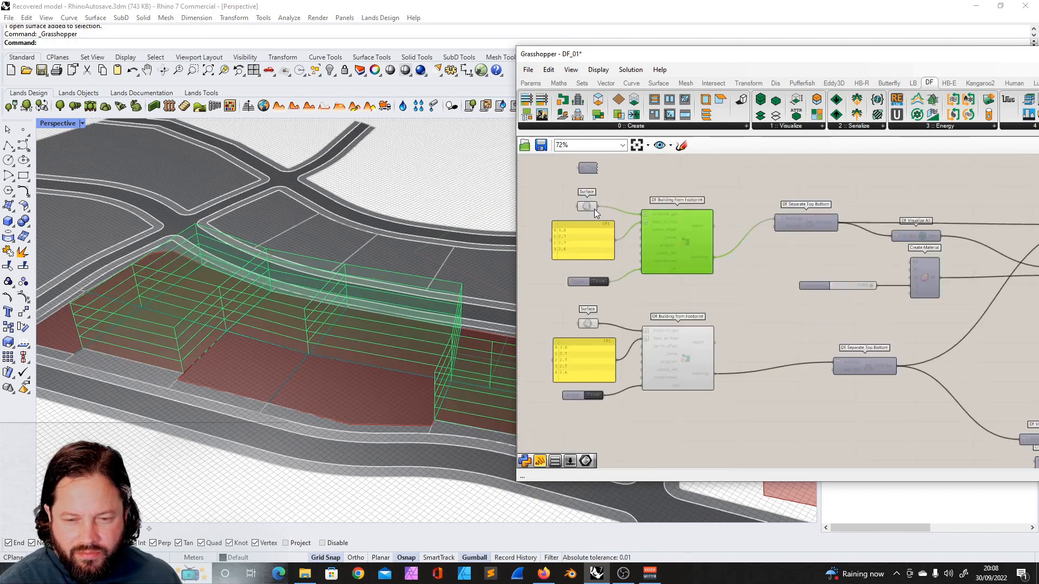
scroll(742, 262, down, 3)
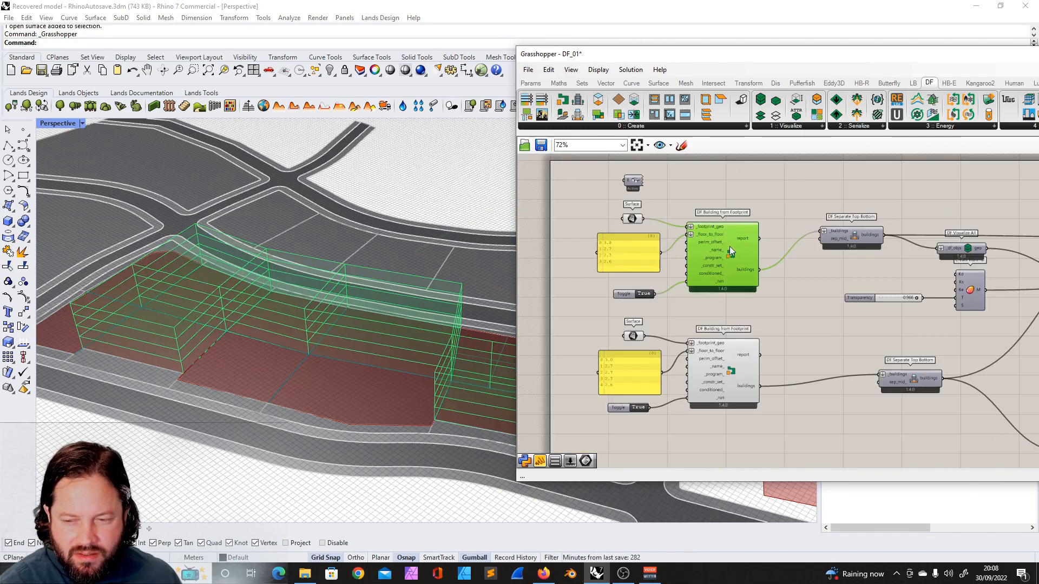
- Inspect the floor-height panel, run toggle and DF Separate Top Bottom component, reading the input tooltips
right_drag(731, 247, 690, 248)
scroll(691, 256, up, 2)
click(550, 303)
scroll(563, 264, up, 3)
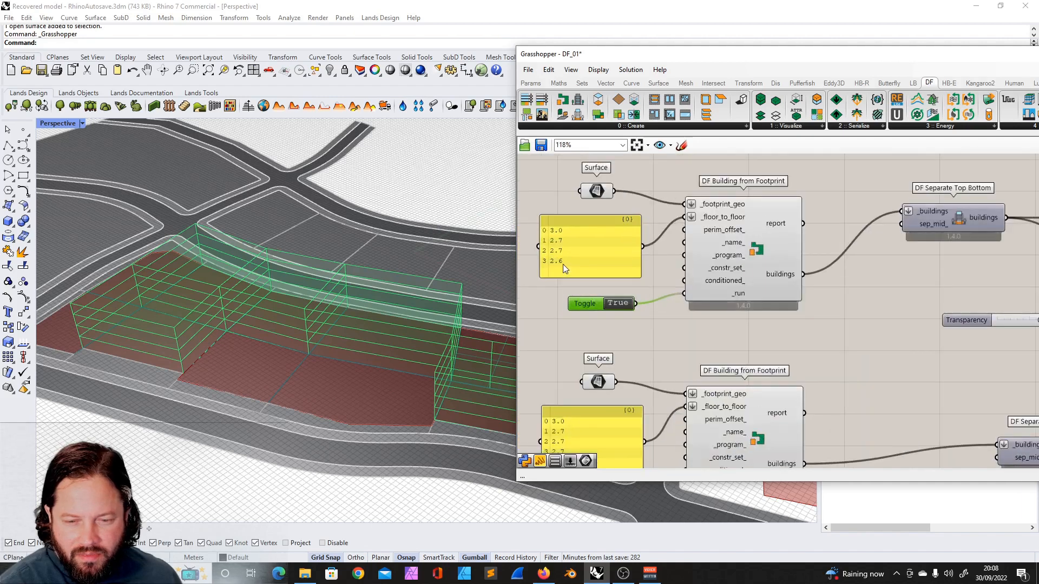
click(596, 239)
scroll(633, 245, down, 4)
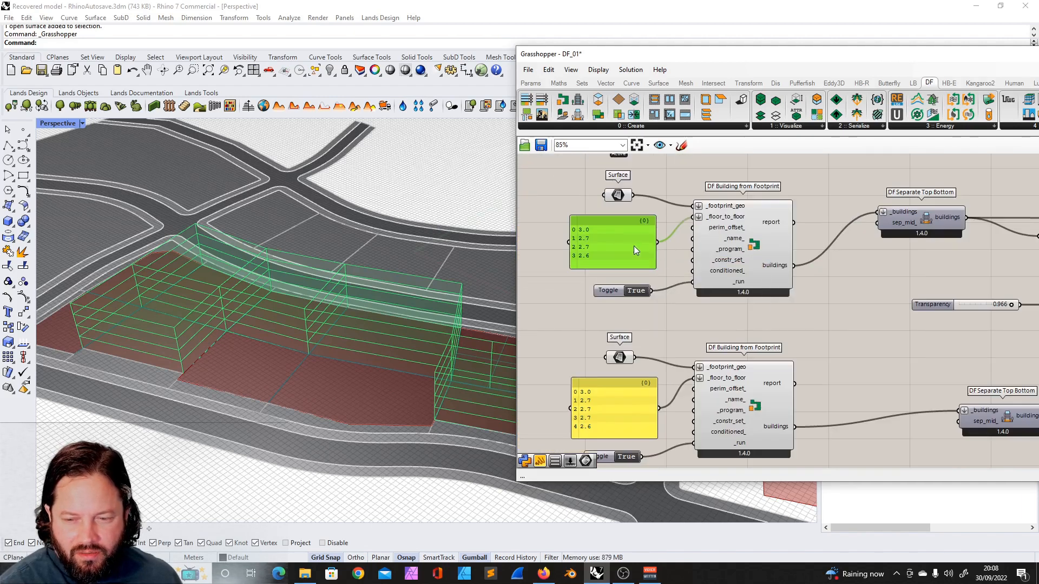
scroll(821, 229, up, 4)
drag(802, 232, 835, 238)
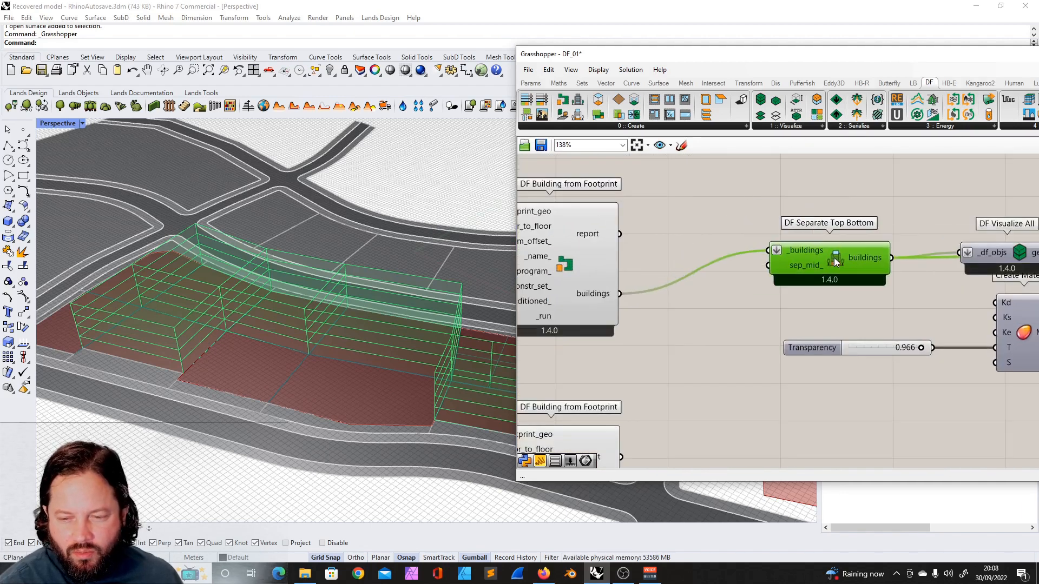
scroll(785, 235, down, 5)
scroll(621, 241, up, 3)
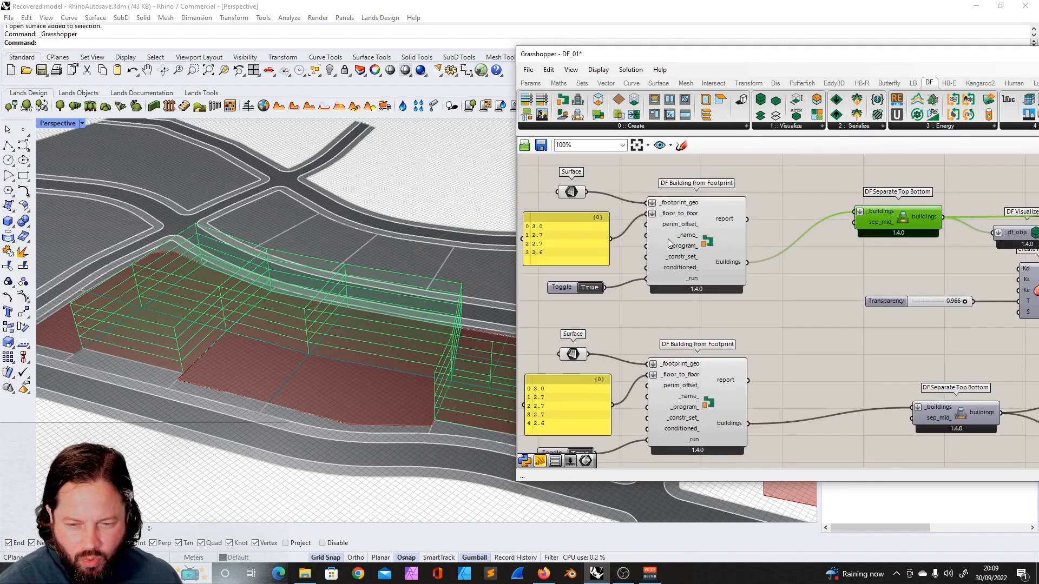
drag(604, 245, 603, 239)
drag(705, 240, 736, 249)
mouse_move(714, 257)
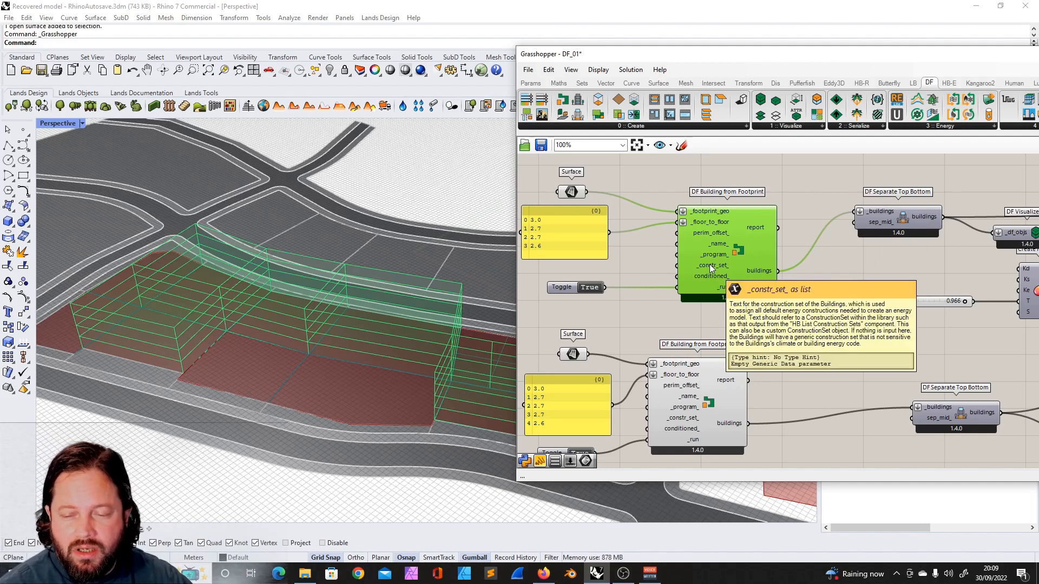
scroll(724, 249, down, 3)
scroll(671, 245, up, 4)
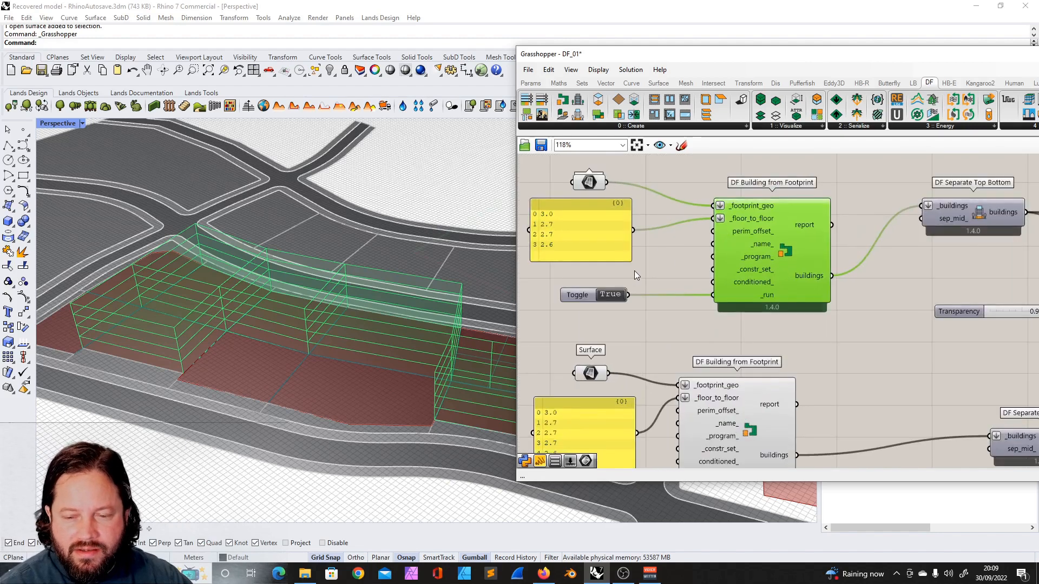
- Review the upper building group's inputs and its connection to DF Separate Top Bottom
drag(582, 294, 581, 311)
drag(648, 174, 558, 271)
drag(599, 224, 610, 212)
scroll(612, 212, down, 3)
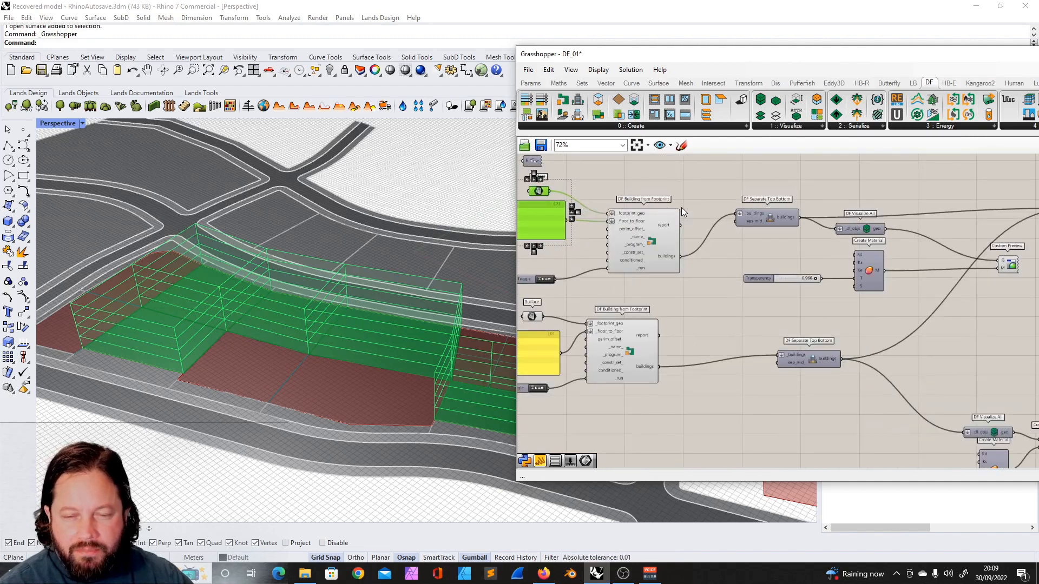
click(664, 184)
click(675, 234)
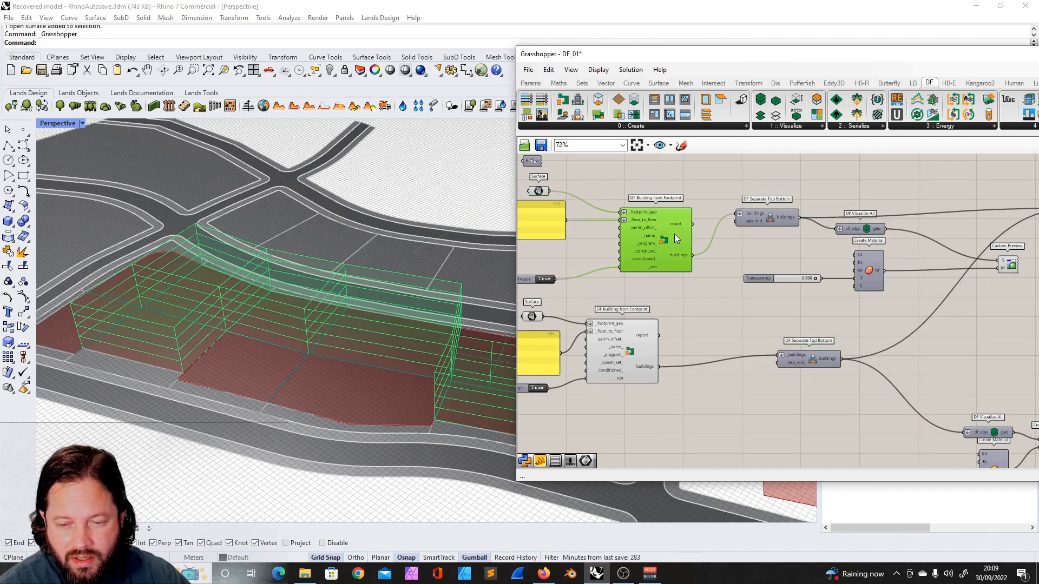
scroll(712, 231, down, 3)
scroll(713, 231, up, 4)
mouse_move(722, 229)
mouse_down()
mouse_move(726, 266)
mouse_move(733, 230)
mouse_up()
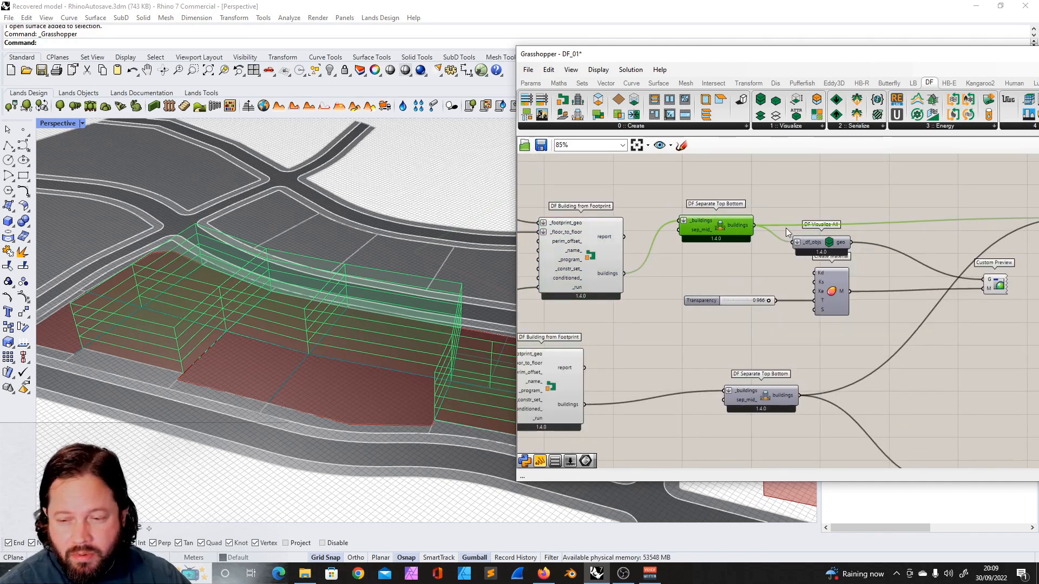
scroll(788, 225, down, 3)
scroll(626, 243, up, 5)
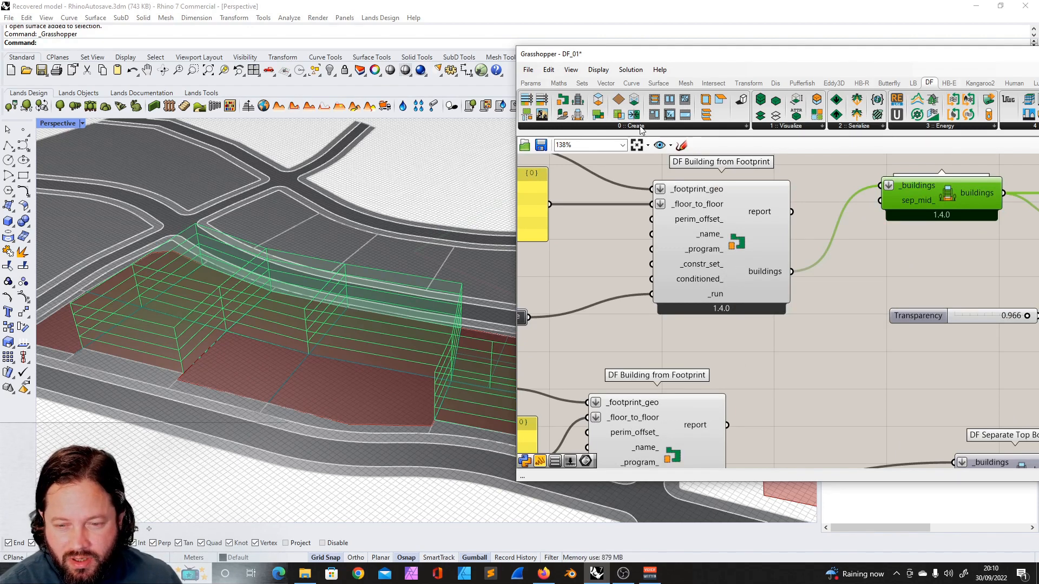
- Add a DF Apply Facade Parameters component to the canvas above DF Visualize All
click(638, 146)
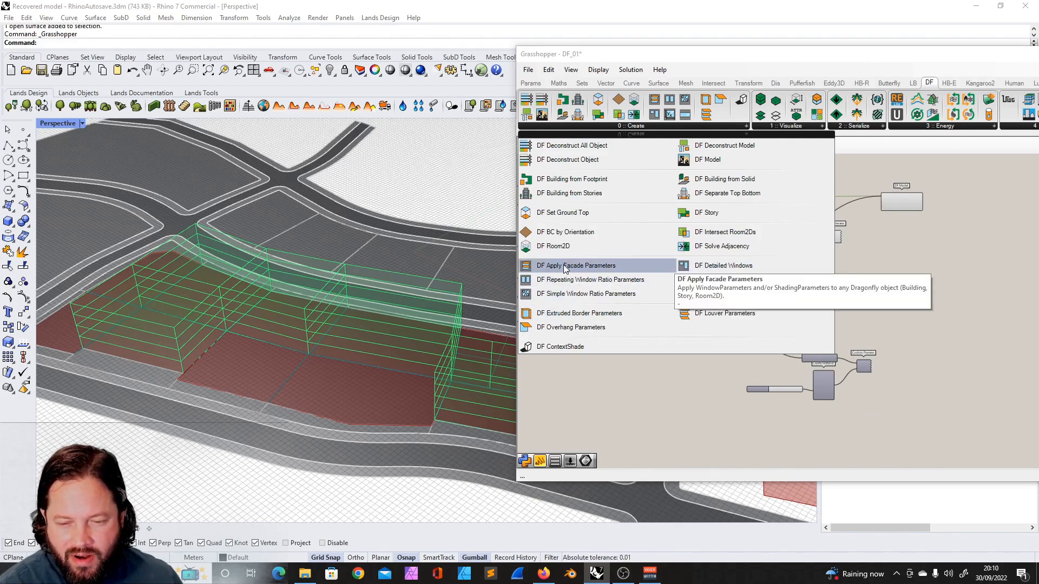
click(564, 266)
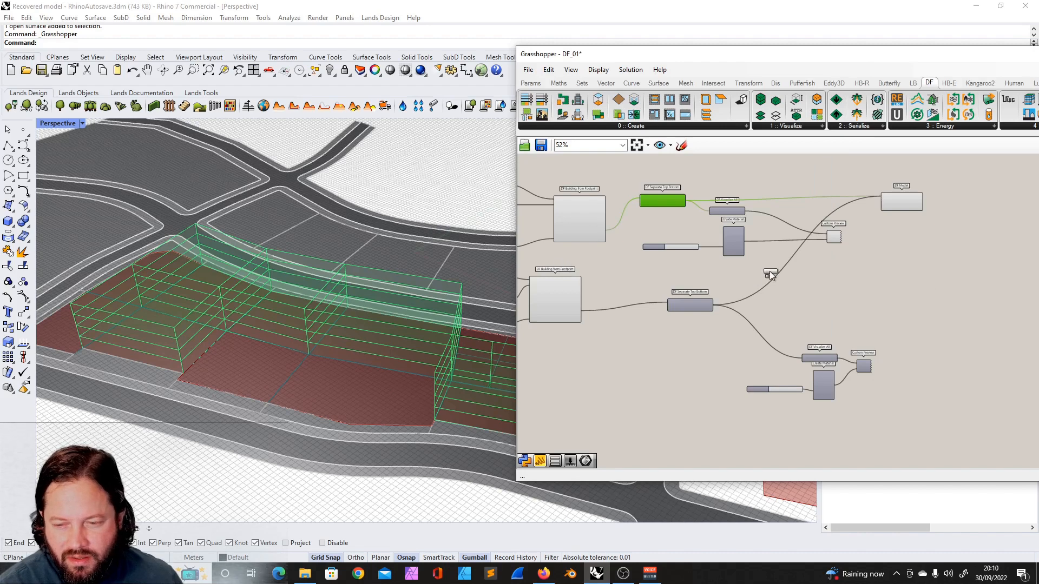
click(755, 174)
scroll(757, 168, up, 5)
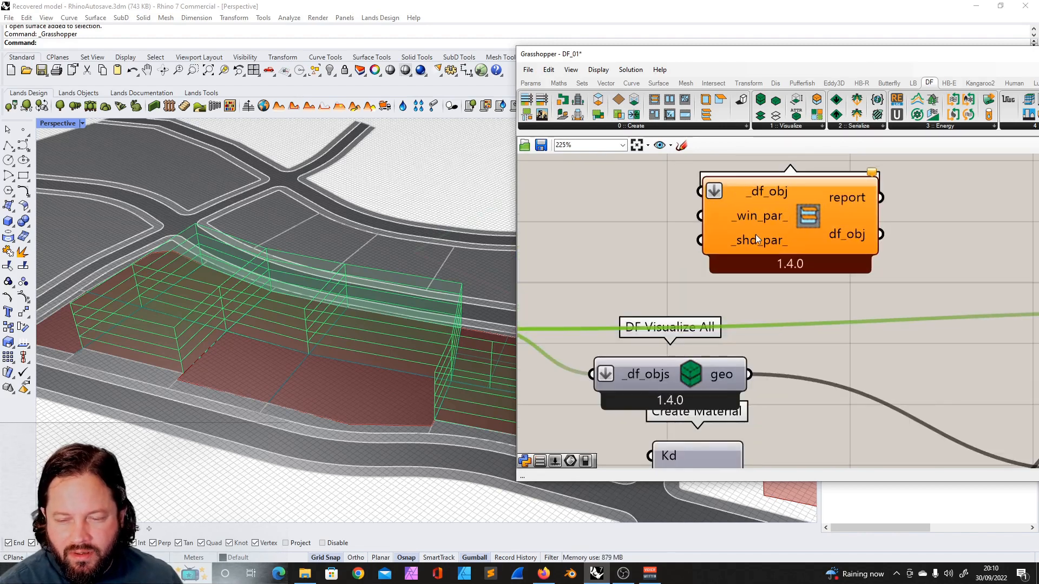
mouse_move(757, 238)
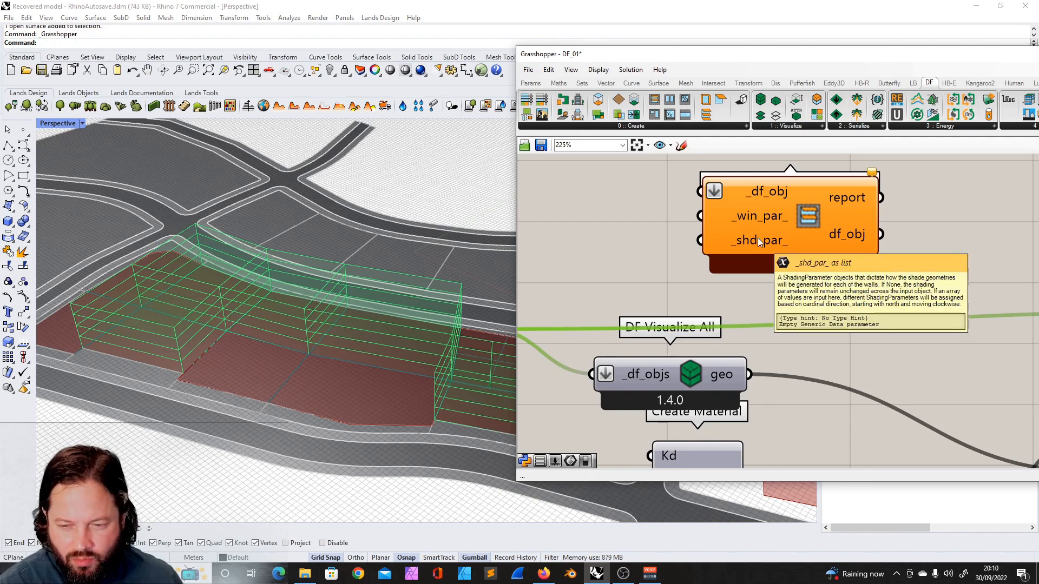
scroll(807, 211, down, 3)
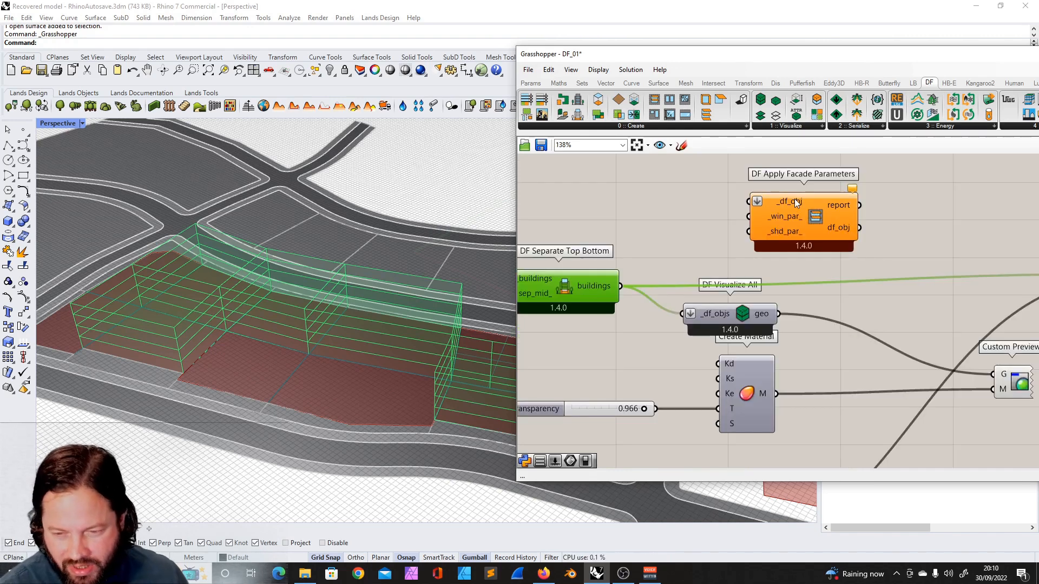
- Reposition the DF Apply Facade Parameters component on the canvas
mouse_move(794, 200)
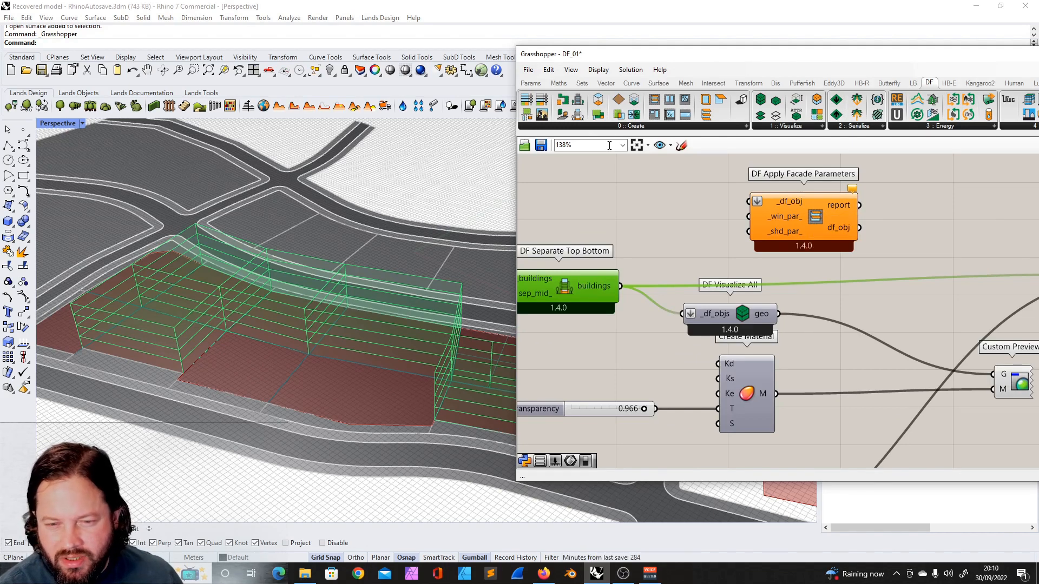
click(621, 126)
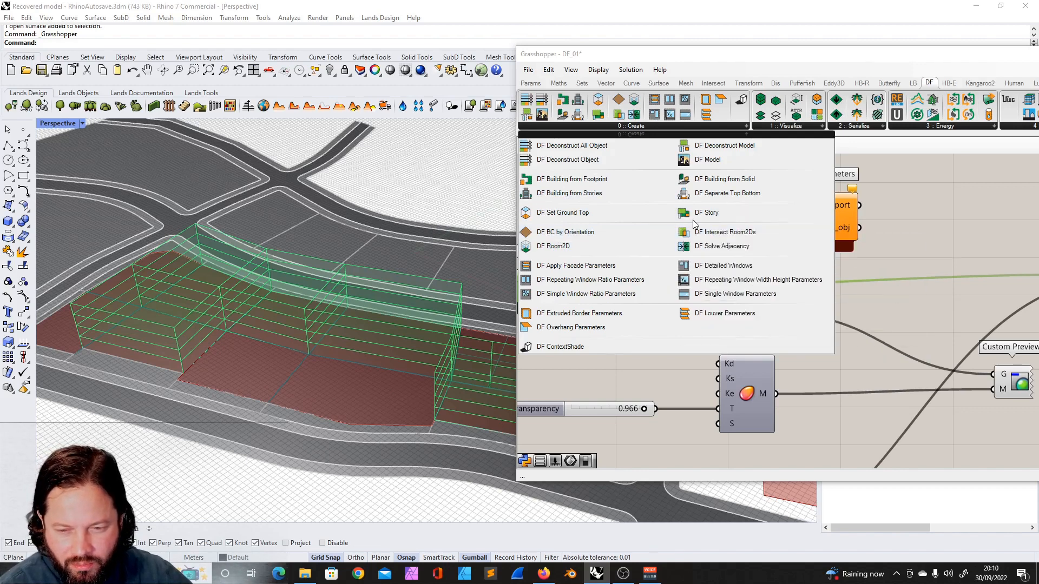
click(917, 228)
scroll(835, 213, down, 3)
scroll(820, 207, up, 3)
click(820, 206)
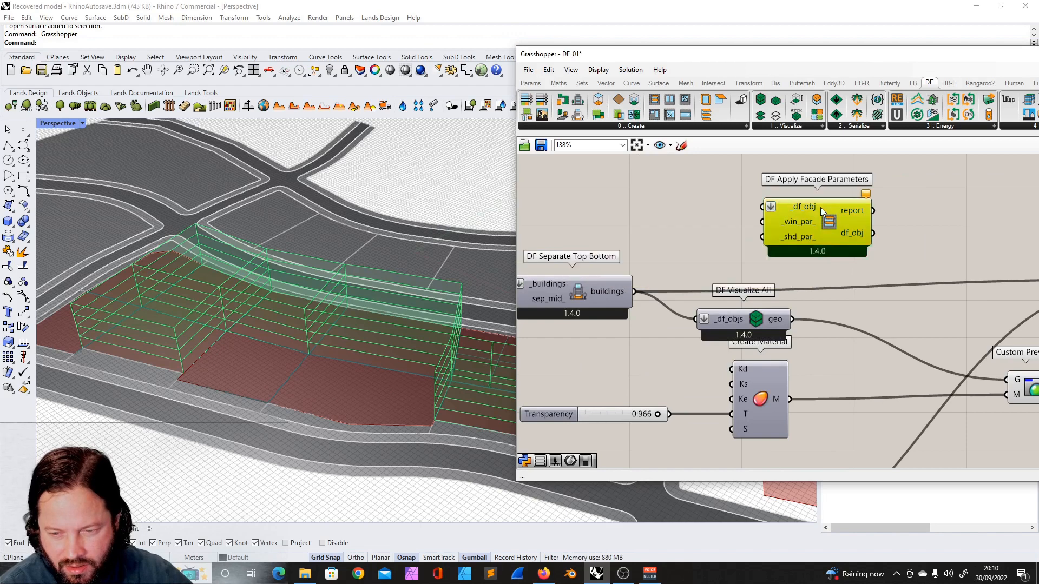
scroll(654, 240, down, 3)
scroll(725, 250, up, 2)
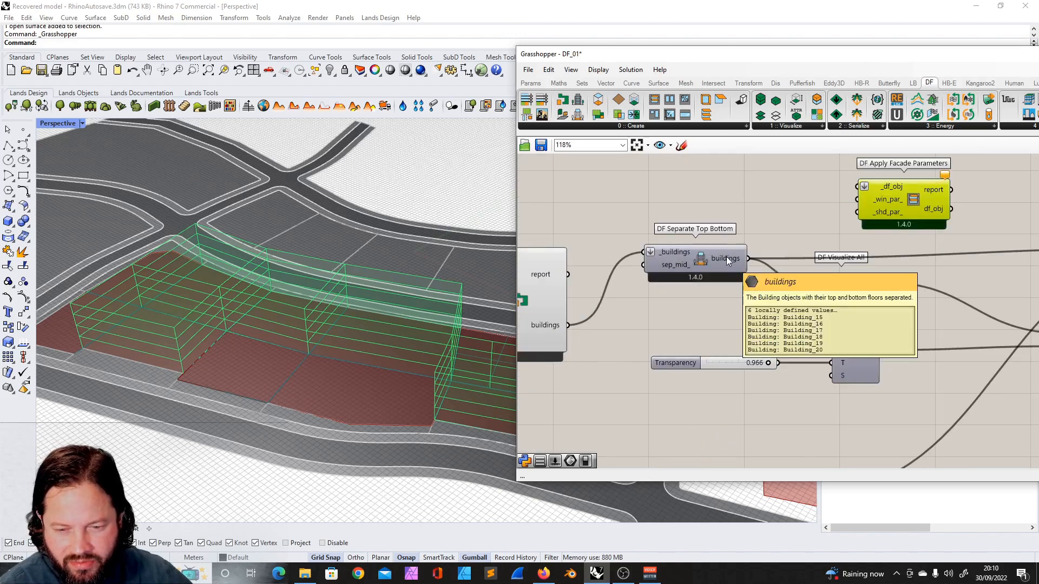
scroll(870, 222, down, 3)
drag(872, 214, 864, 235)
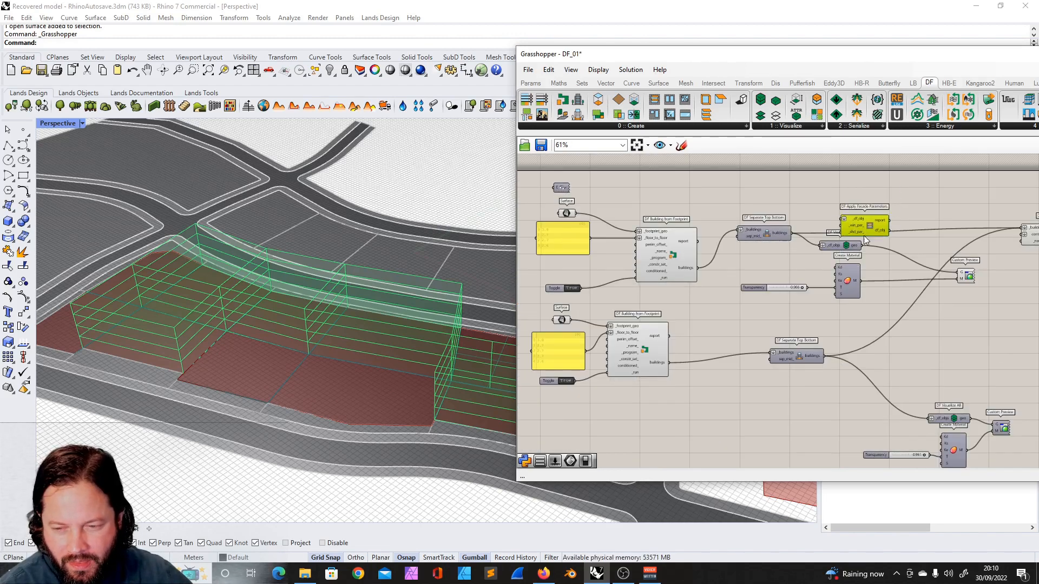
scroll(826, 339, down, 2)
scroll(797, 322, up, 2)
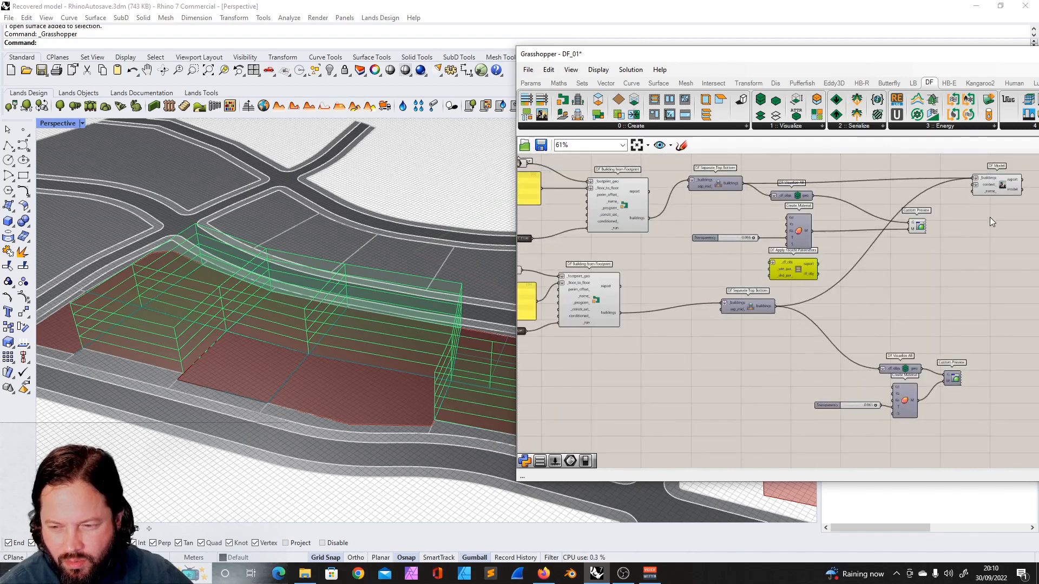
scroll(996, 181, up, 2)
- Disconnect the lower DF Separate Top Bottom's buildings wire from the DF Model _buildings input
right_click(985, 179)
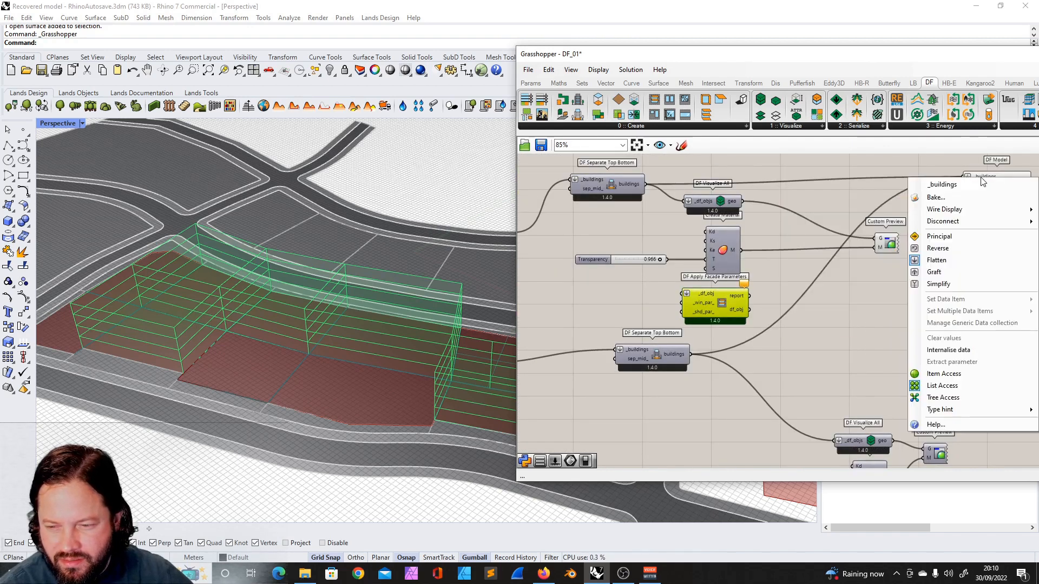
mouse_move(965, 223)
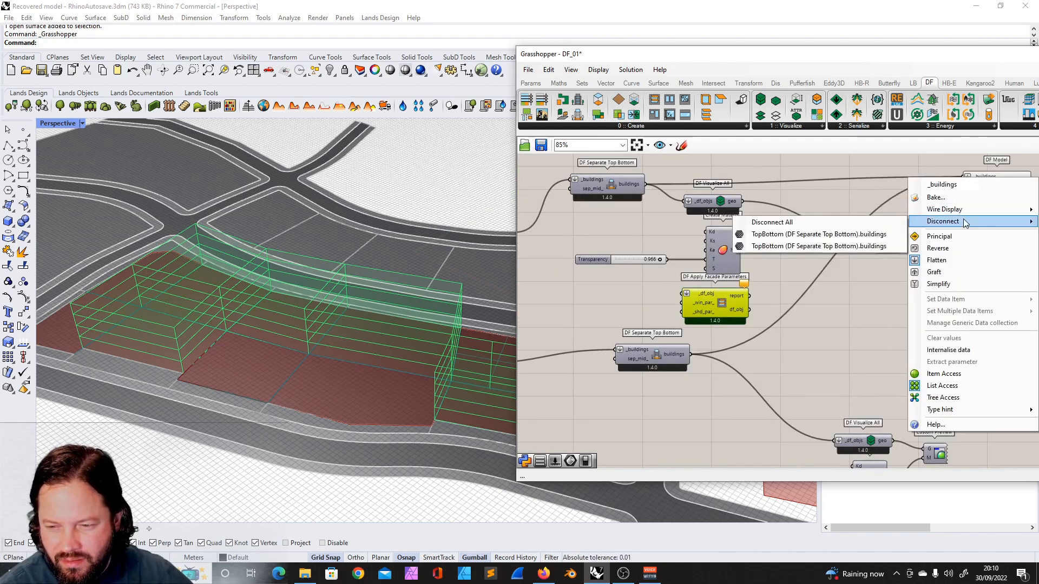
click(848, 247)
- Rearrange the Custom Preview, Create Material and Transparency slider components around DF Visualize All
scroll(848, 244, down, 2)
click(748, 343)
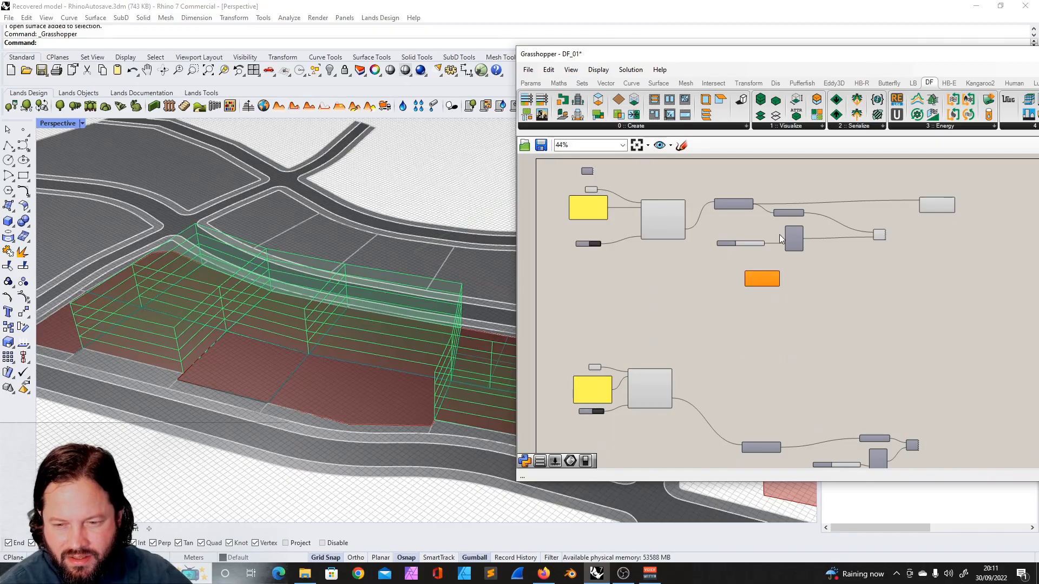
scroll(784, 242, up, 3)
scroll(781, 225, down, 1)
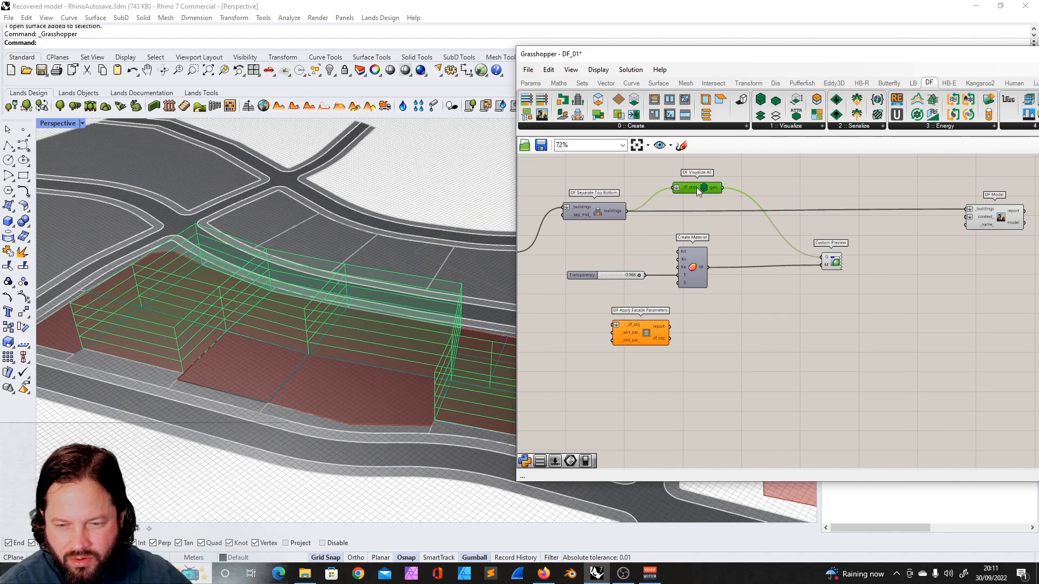
drag(820, 264, 811, 190)
drag(699, 254, 810, 231)
click(620, 274)
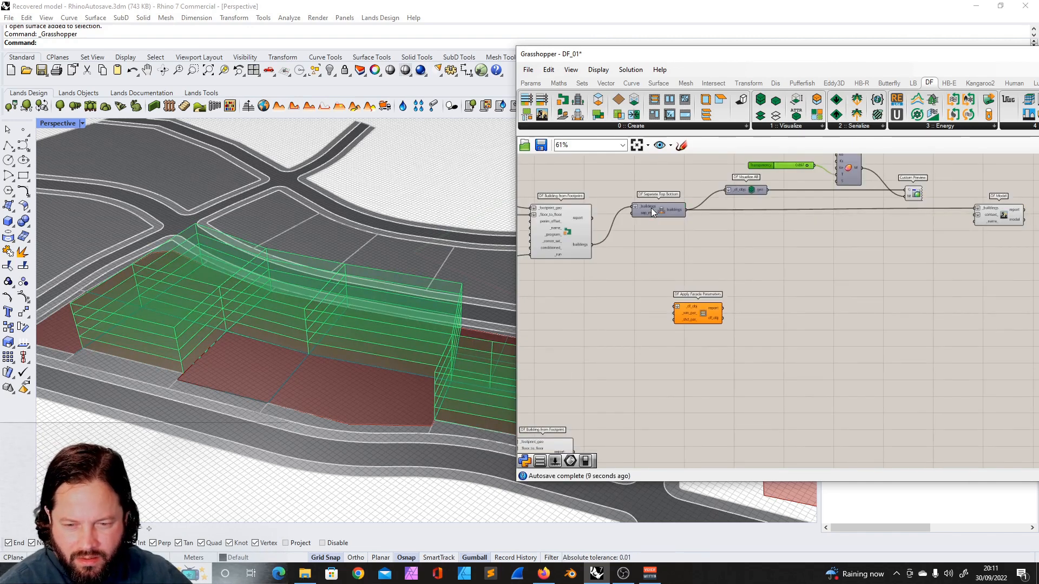
drag(654, 212, 655, 242)
scroll(856, 232, up, 2)
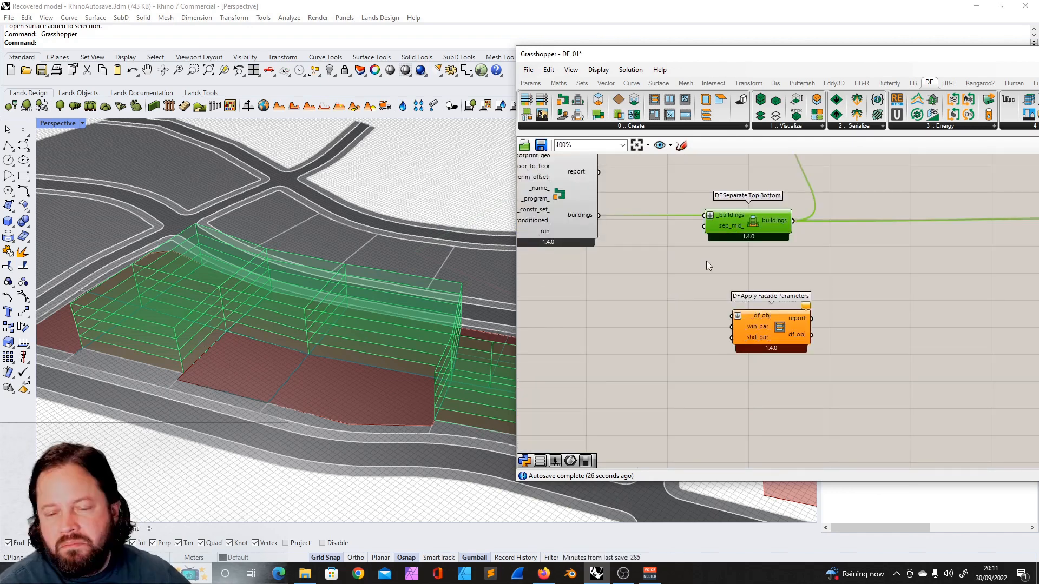
- Connect the DF Separate Top Bottom buildings output to the _df_obj input of DF Apply Facade Parameters
drag(771, 327, 660, 304)
drag(599, 215, 810, 300)
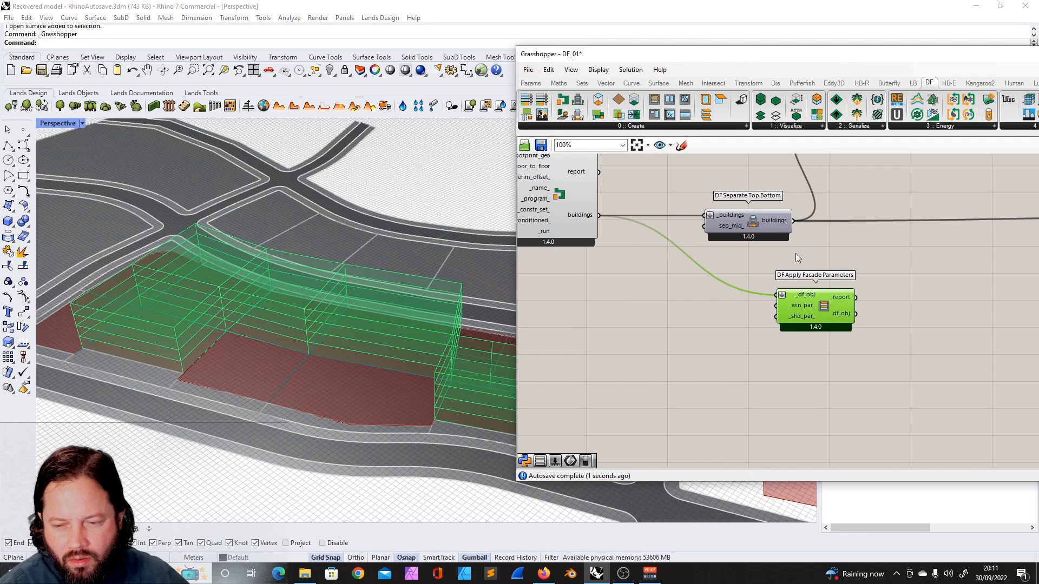
scroll(725, 277, down, 4)
scroll(697, 313, up, 3)
scroll(751, 287, down, 4)
scroll(718, 288, up, 4)
drag(719, 288, 774, 287)
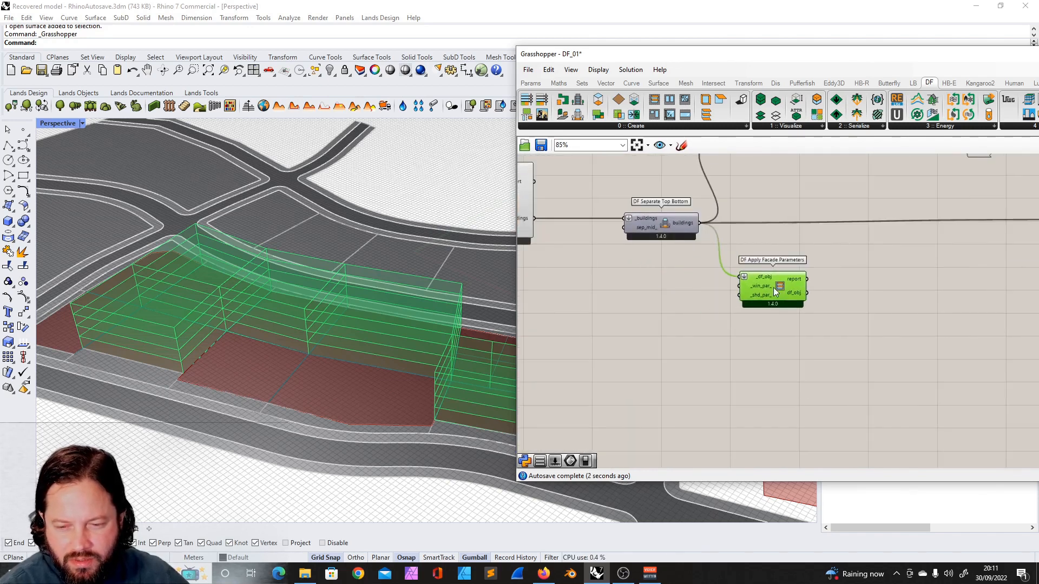
- Connect the DF Apply Facade Parameters df_obj output to the DF Model _buildings input
scroll(668, 250, down, 3)
scroll(703, 260, up, 4)
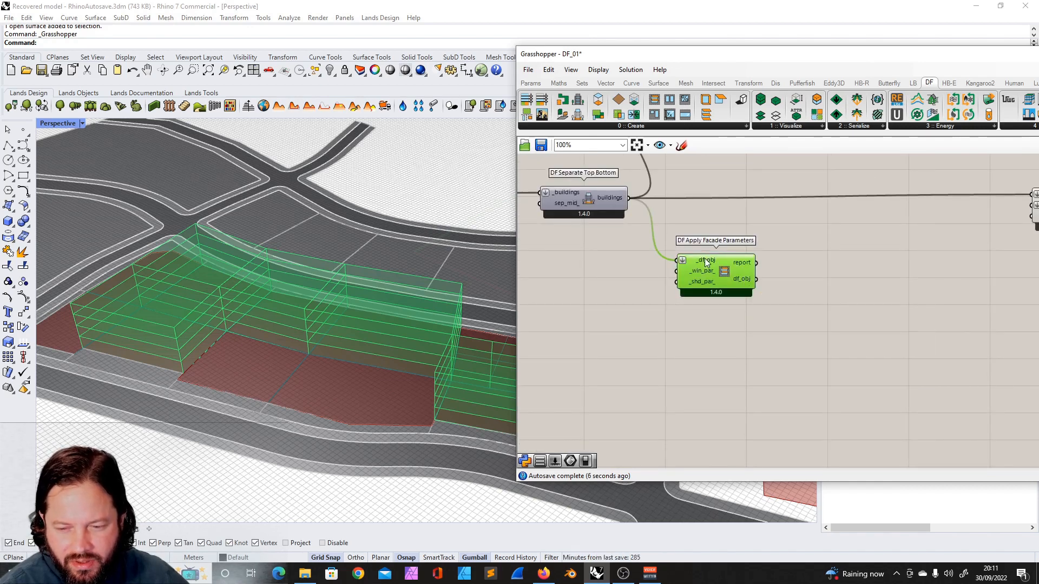
scroll(686, 270, down, 4)
scroll(807, 265, up, 3)
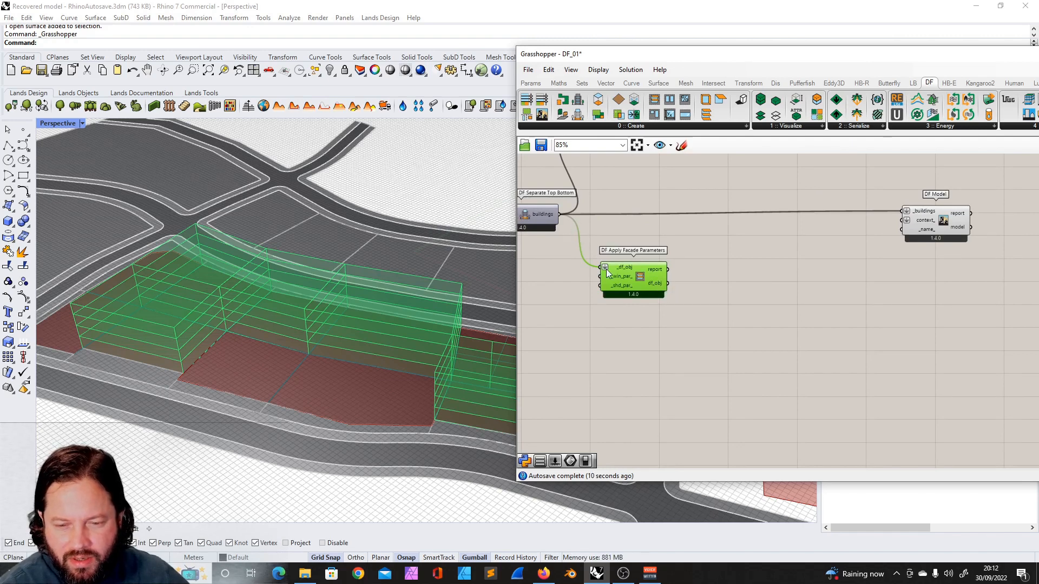
drag(669, 284, 906, 212)
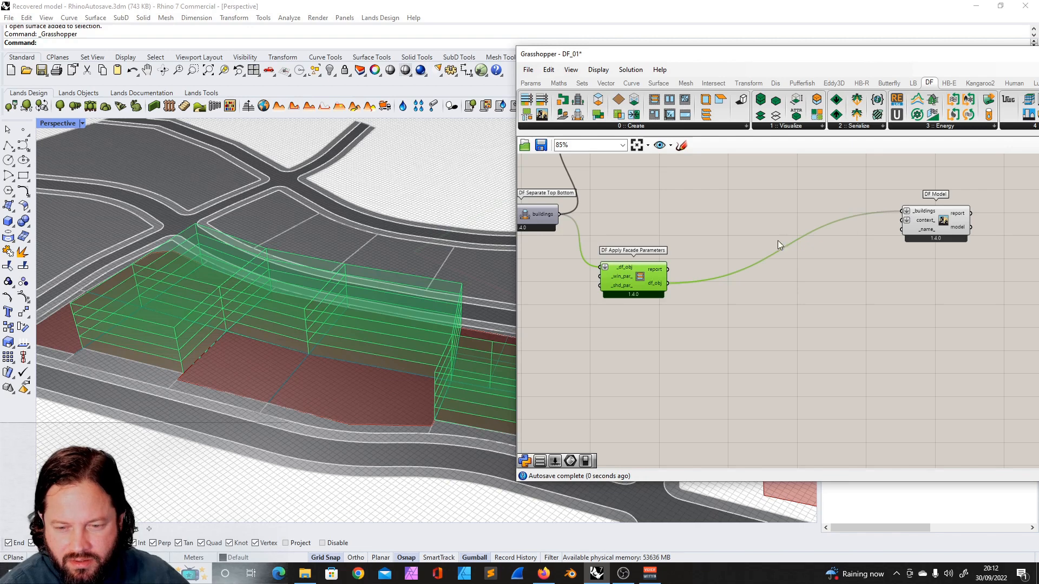
drag(631, 268, 696, 244)
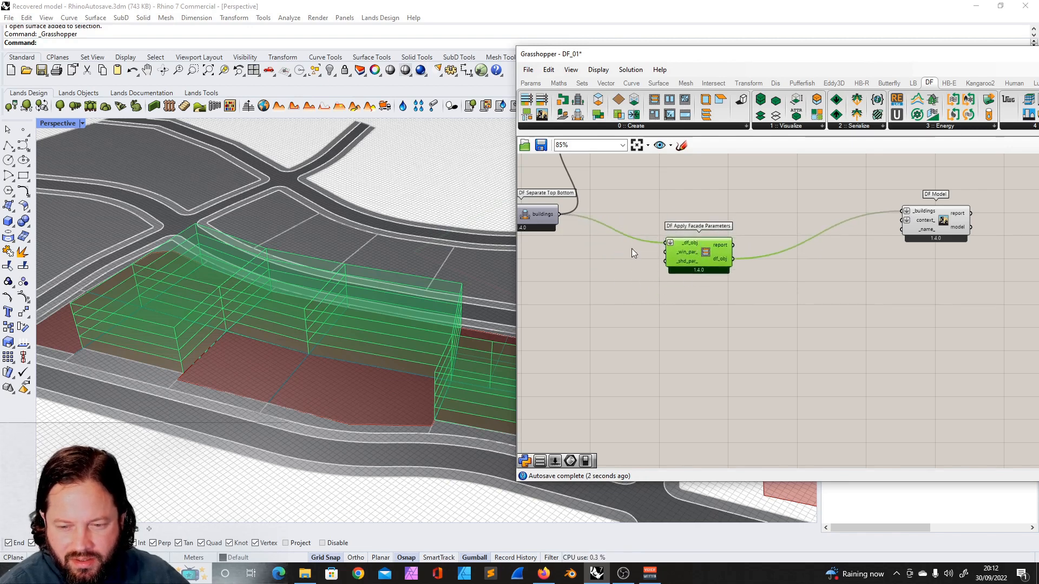
click(932, 216)
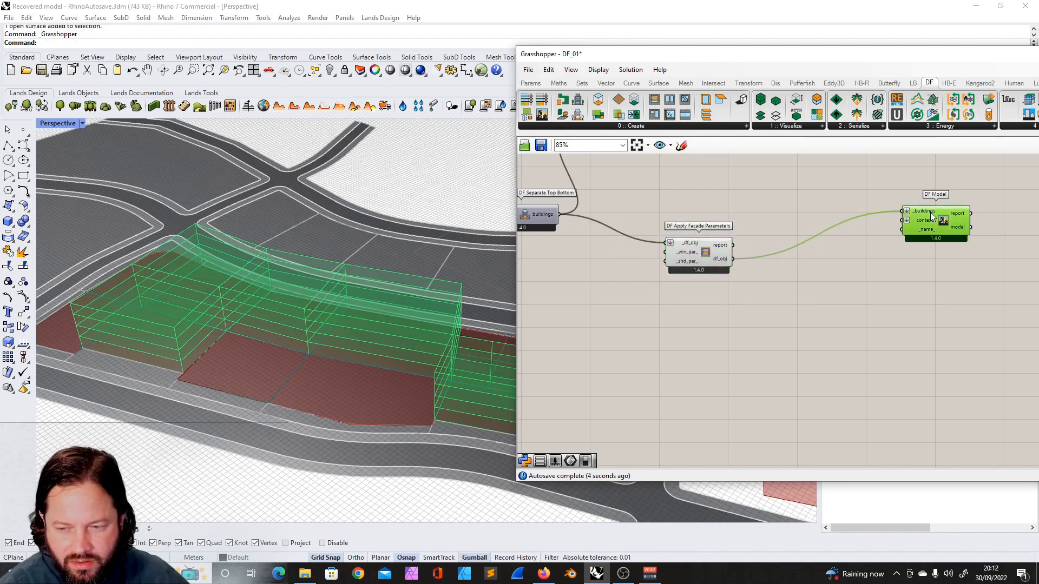
scroll(803, 248, down, 4)
scroll(621, 246, up, 3)
drag(832, 251, 762, 279)
click(697, 274)
- Add a DF Simple Window Ratio Parameters component and connect its win_par output to _win_par of DF Apply Facade Parameters
click(634, 126)
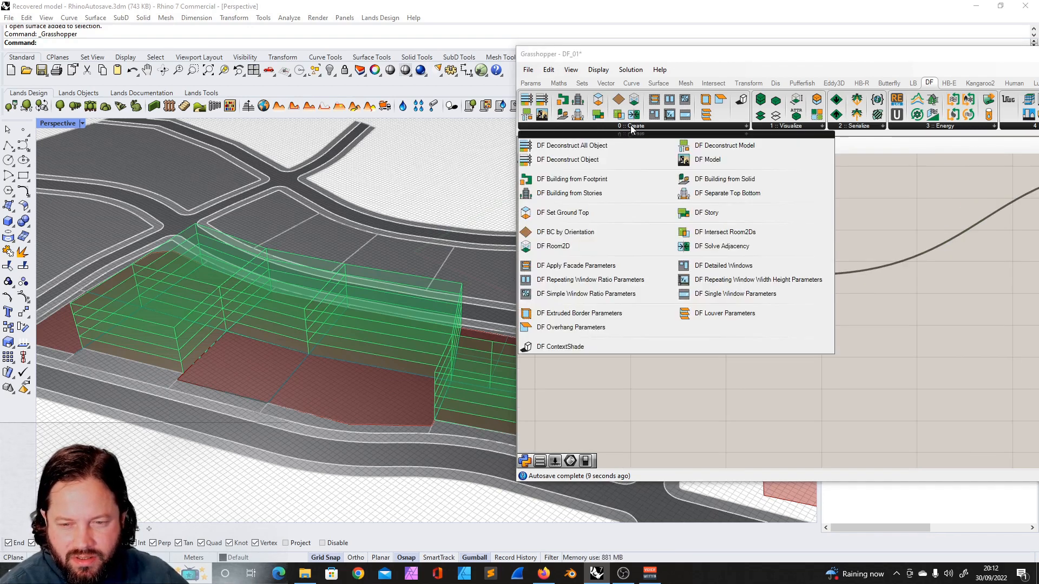
click(583, 293)
click(693, 328)
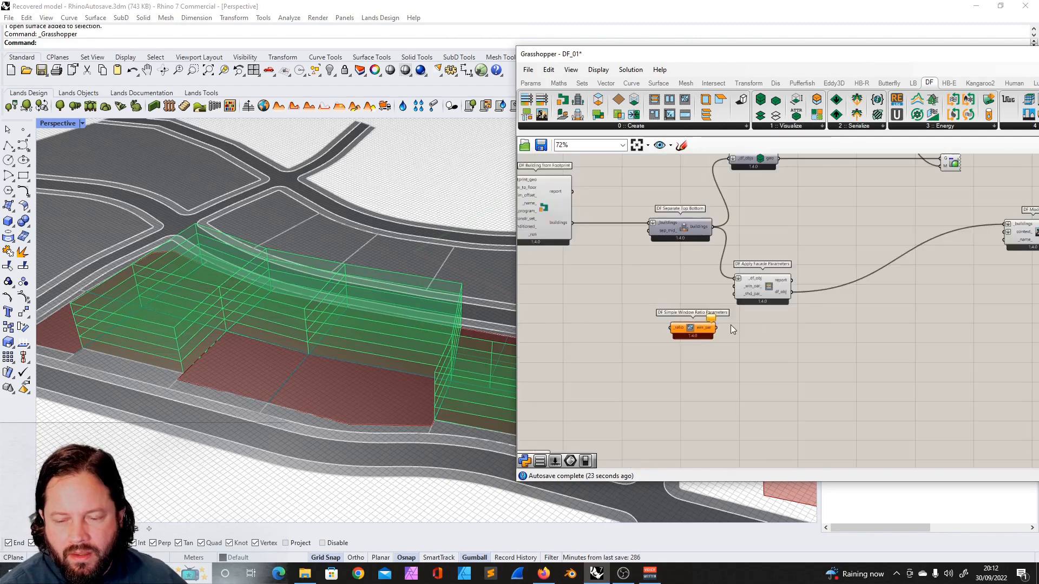
scroll(730, 325, up, 5)
drag(685, 345, 761, 274)
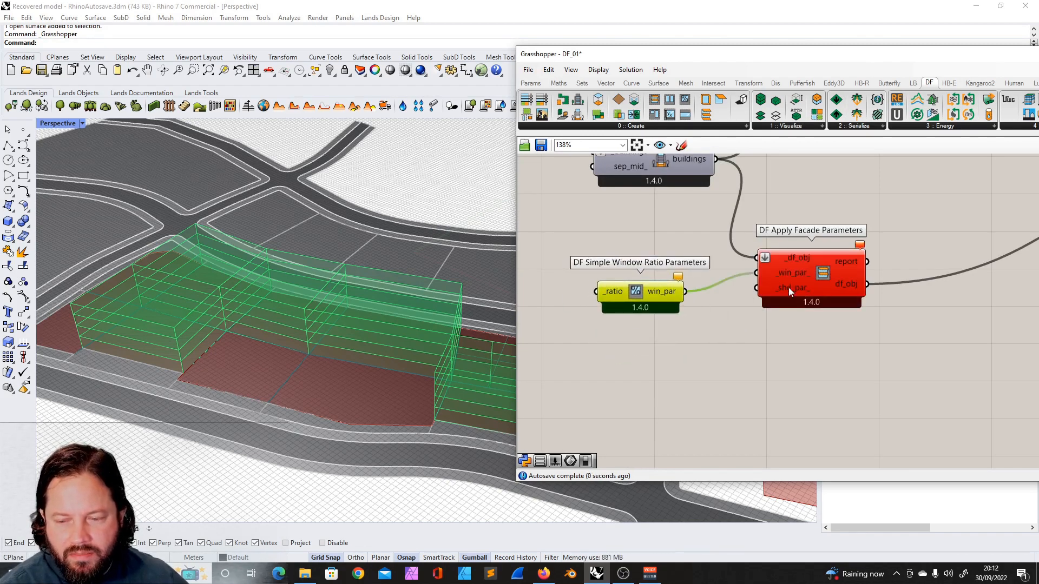
- Add a number slider set to 0.5 and connect it to the _ratio input of DF Simple Window Ratio Parameters
scroll(770, 301, down, 3)
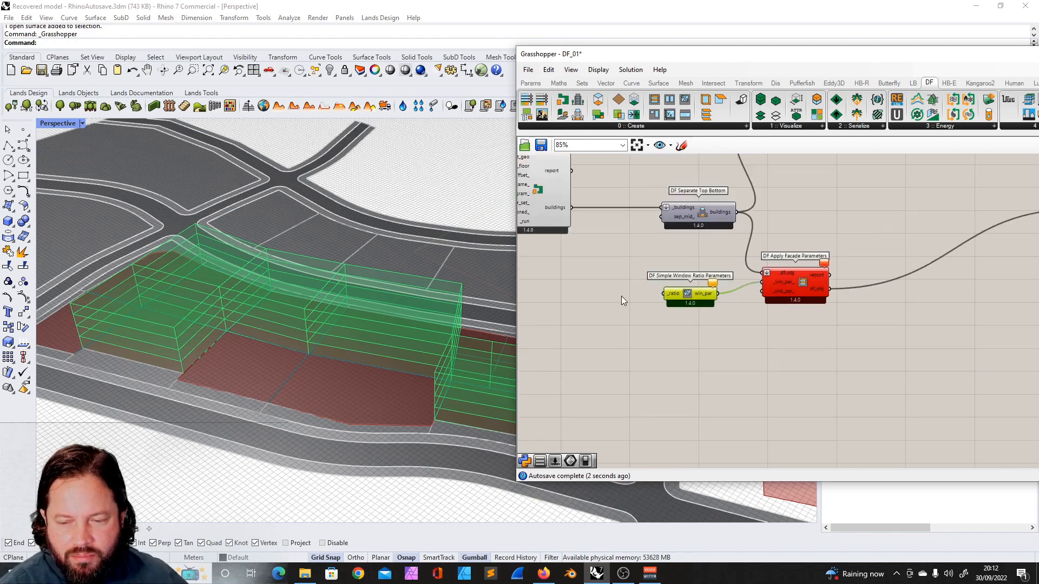
scroll(621, 296, up, 4)
drag(733, 295, 748, 277)
double_click(628, 308)
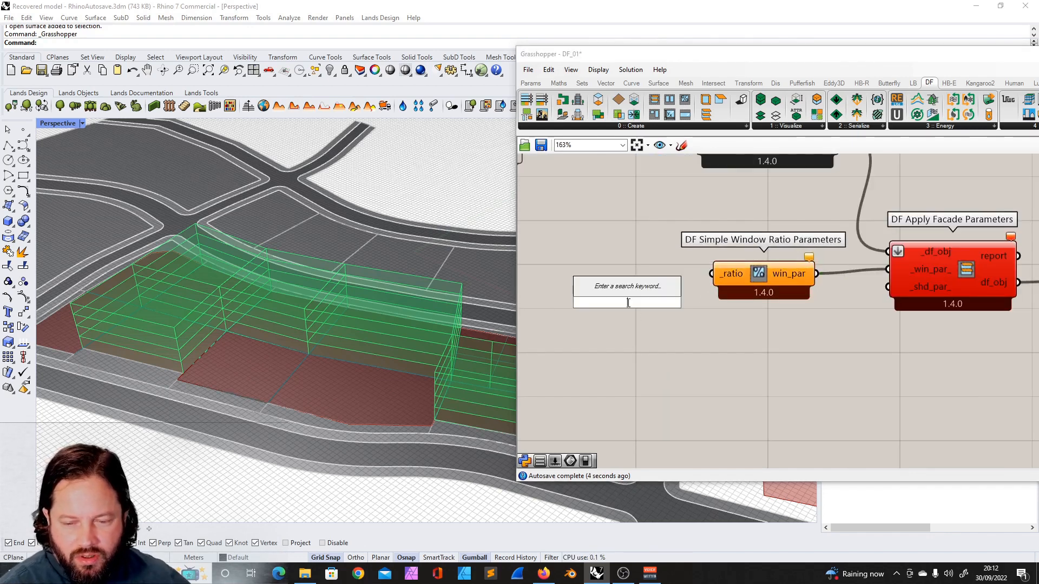
text(0.5)
key(Return)
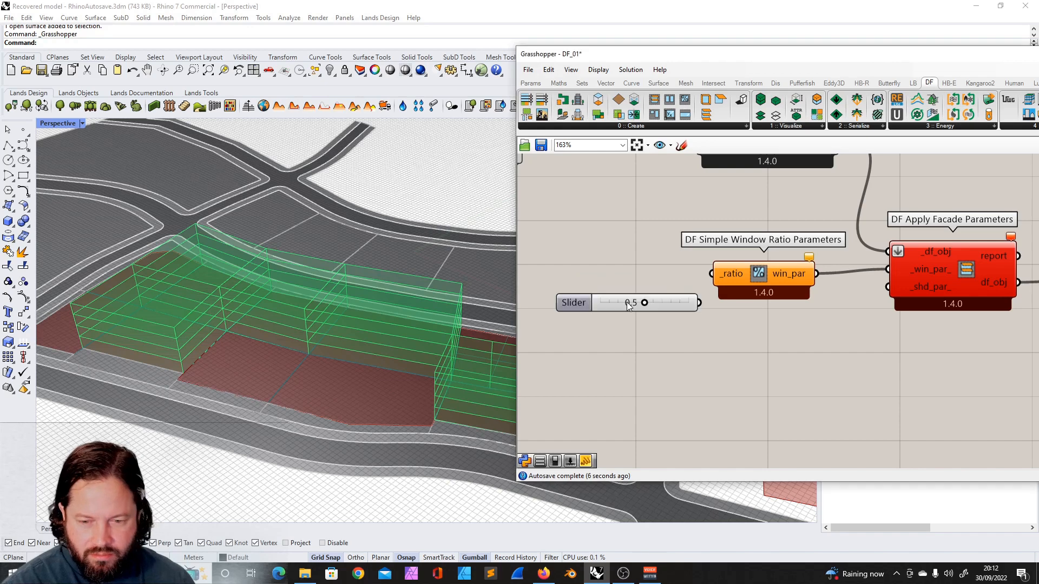
drag(648, 303, 624, 305)
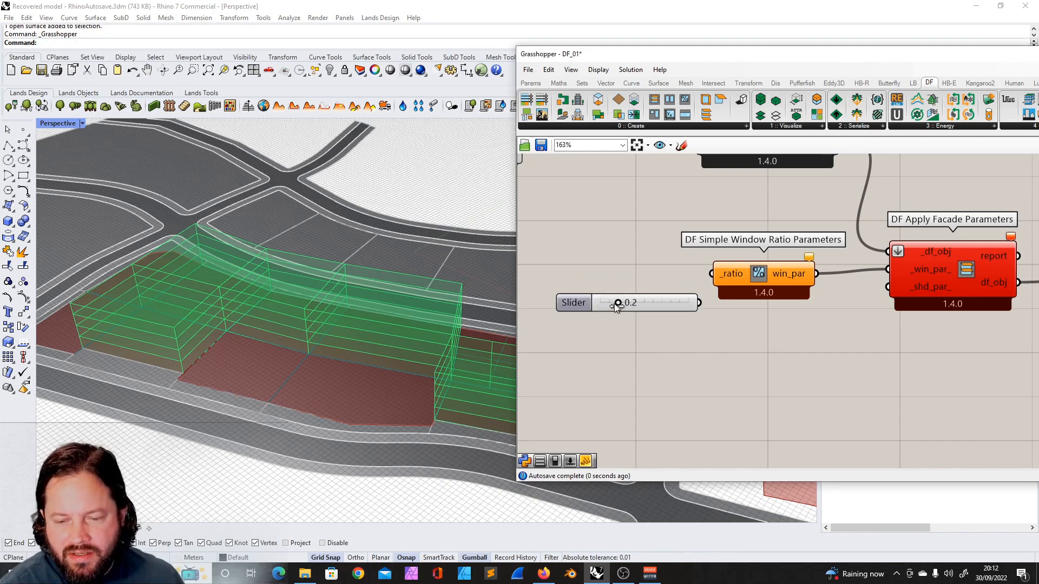
drag(688, 305, 599, 305)
drag(699, 303, 701, 290)
drag(642, 302, 634, 279)
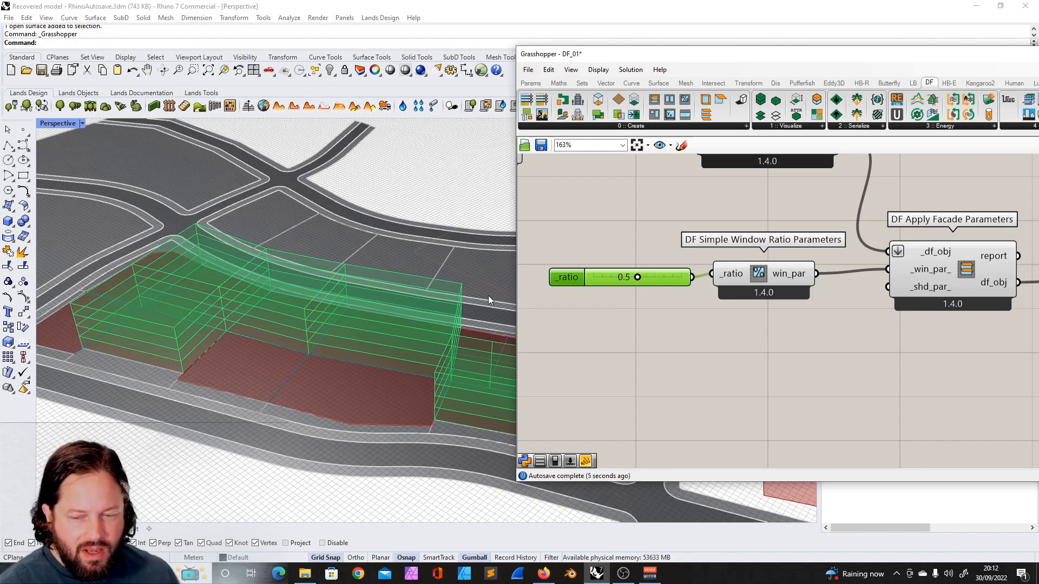
- Connect the DF Apply Facade Parameters df_obj output to the _df_objs input of DF Visualize All
scroll(573, 282, down, 2)
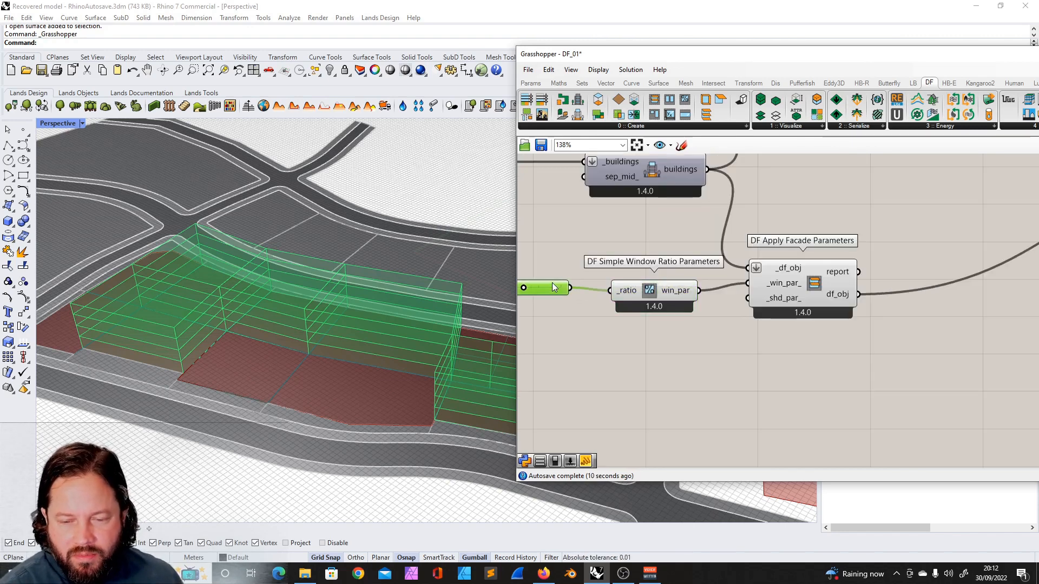
scroll(596, 284, down, 8)
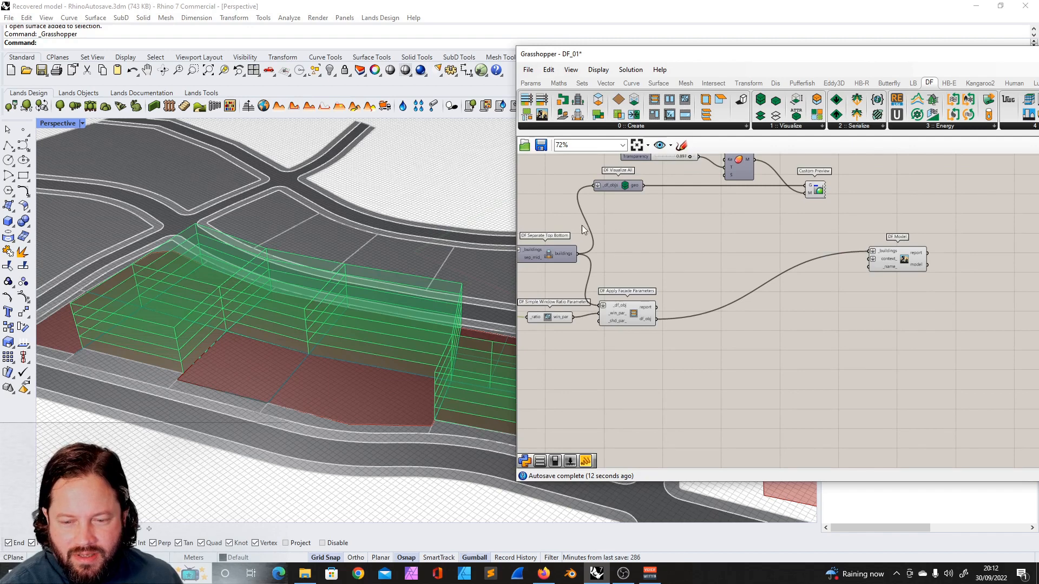
drag(657, 319, 733, 204)
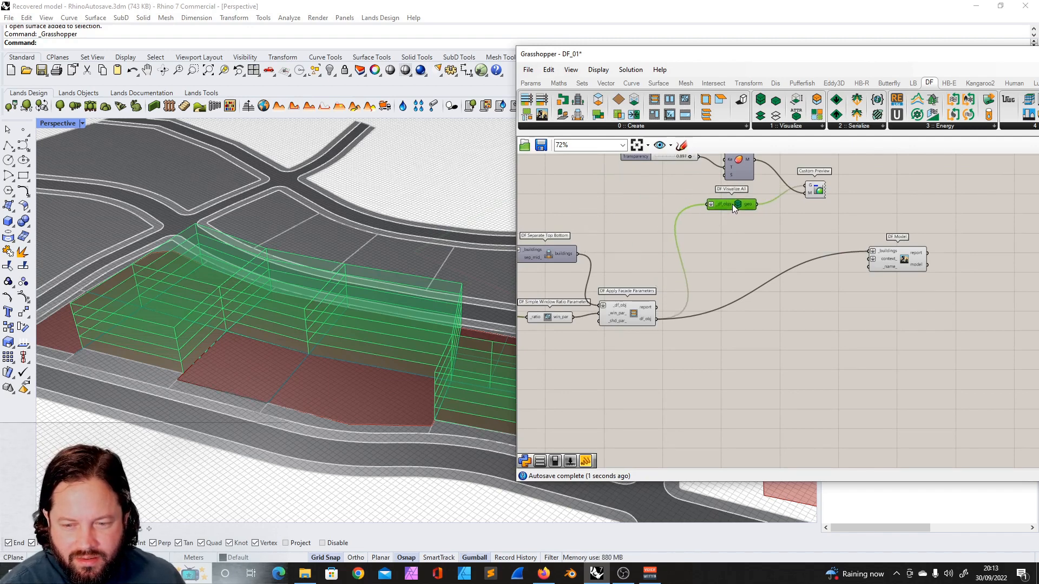
right_drag(719, 235, 694, 272)
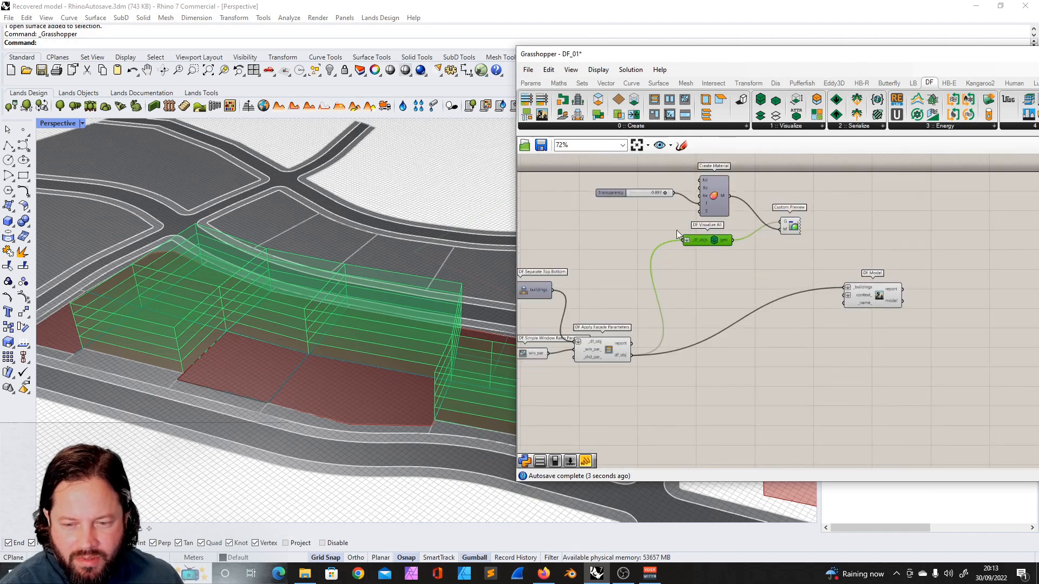
scroll(676, 229, down, 1)
scroll(708, 257, down, 2)
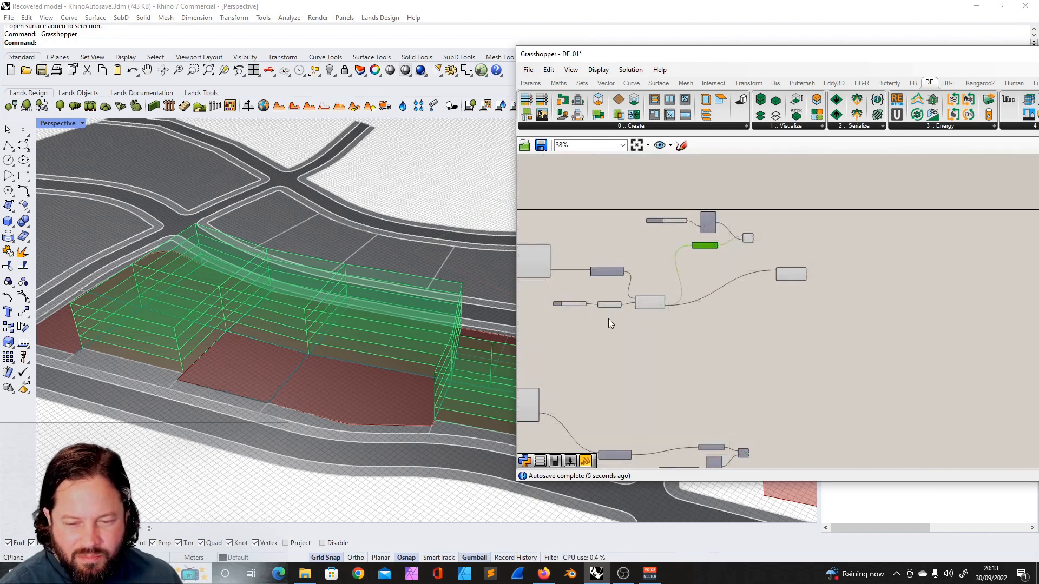
scroll(564, 305, up, 3)
click(569, 301)
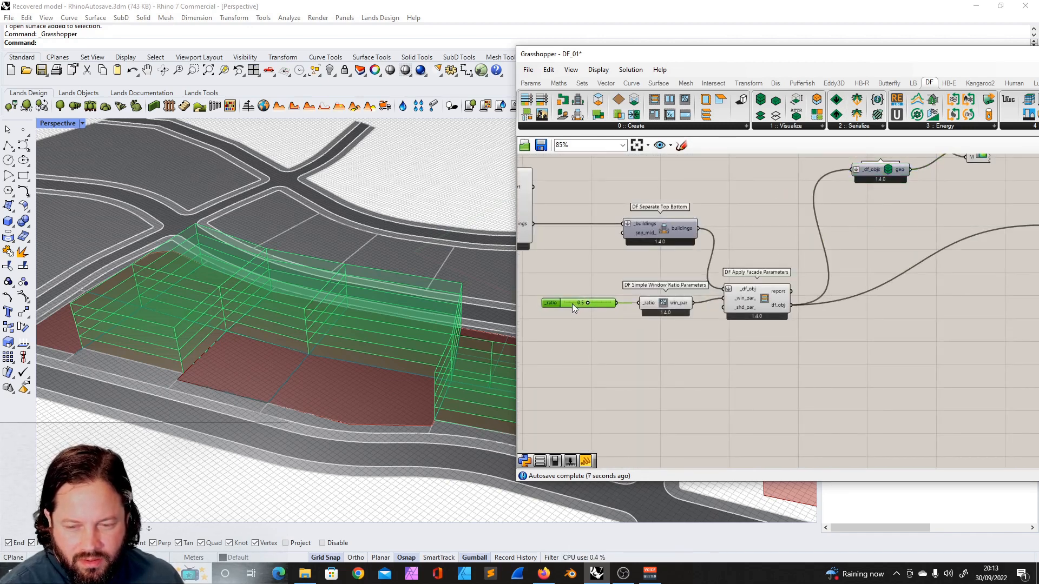
scroll(572, 304, down, 2)
drag(755, 54, 680, 47)
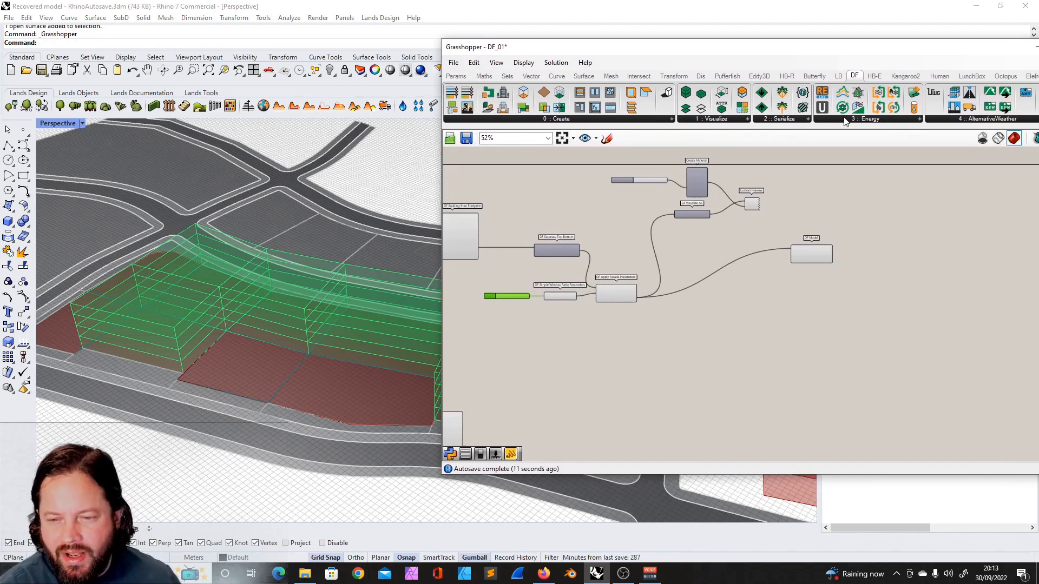
drag(842, 55, 780, 53)
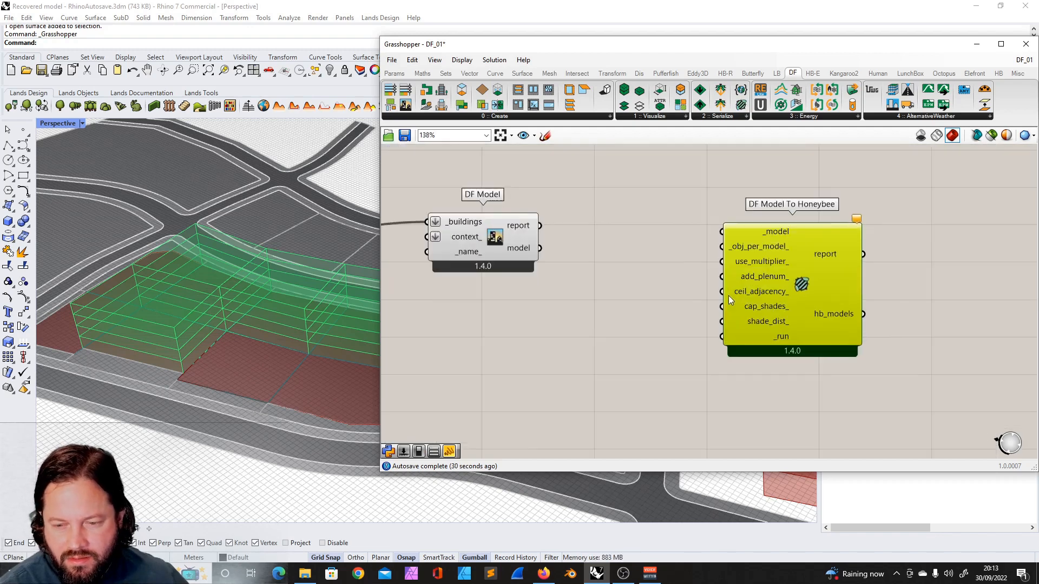
- Connect the DF Model model output to the _model input of DF Model To Honeybee
drag(543, 250, 710, 248)
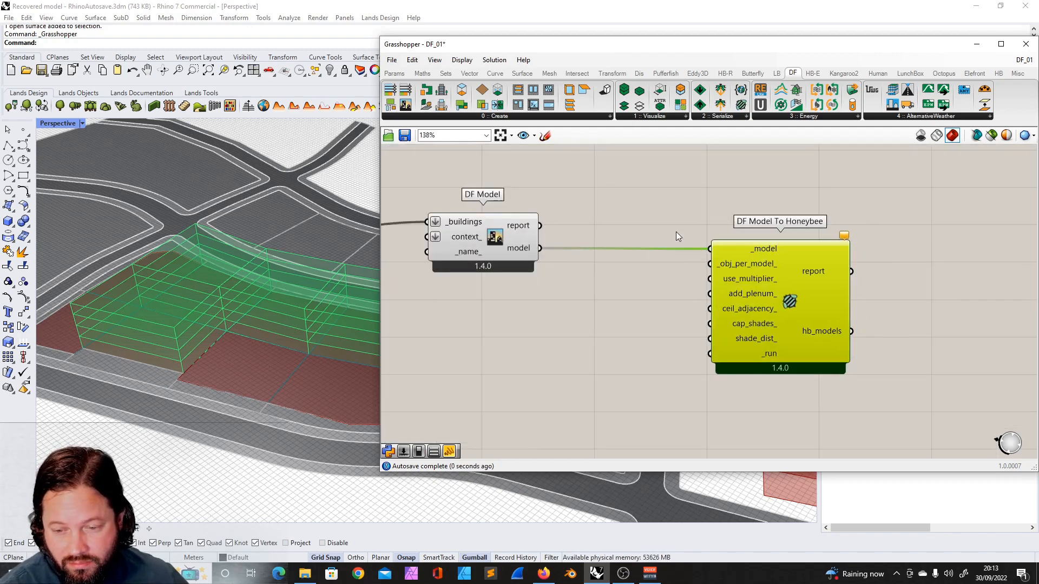
scroll(677, 232, down, 5)
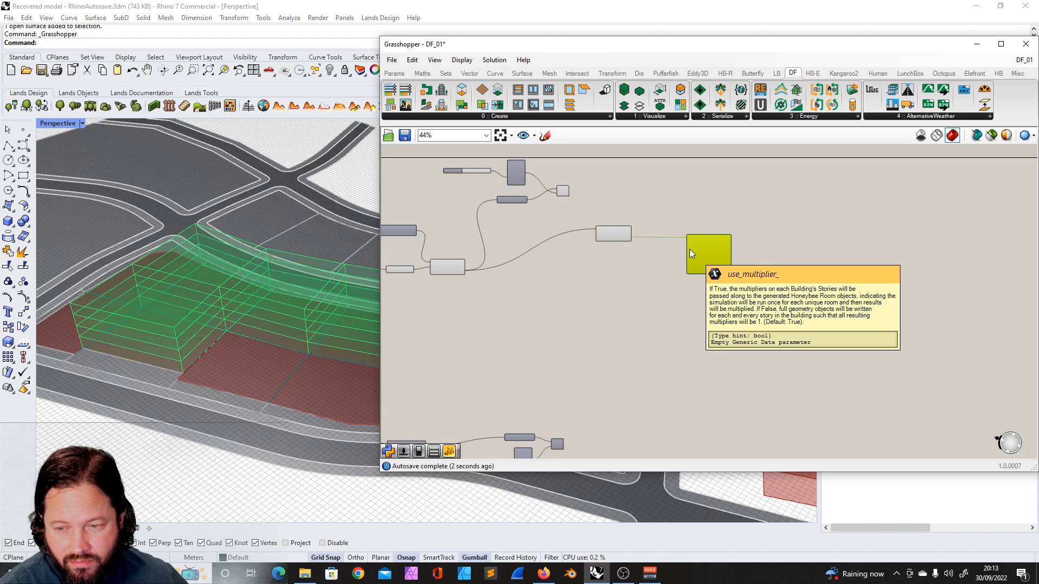
scroll(689, 249, up, 5)
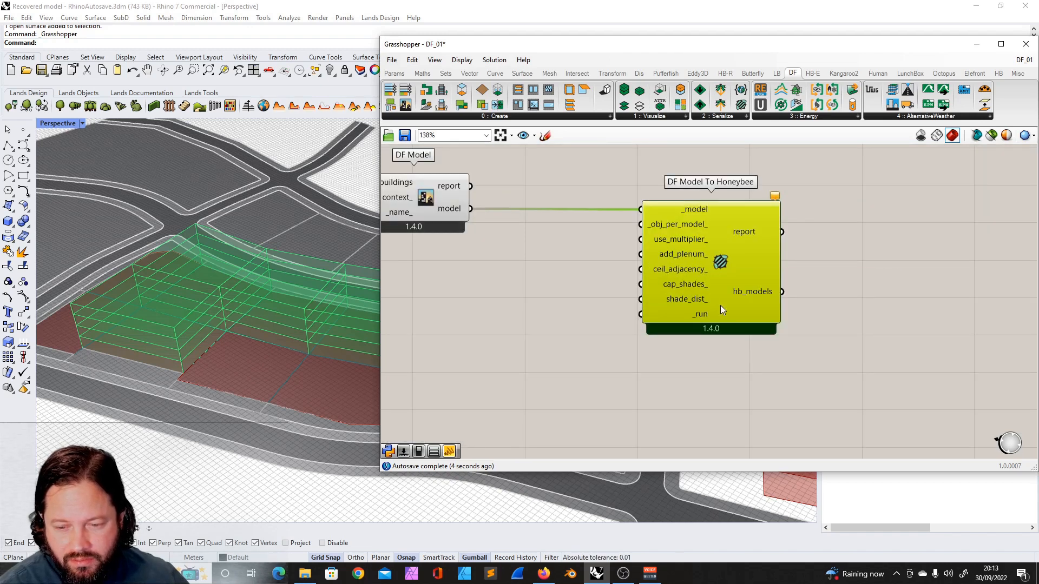
scroll(693, 255, down, 4)
scroll(687, 289, up, 2)
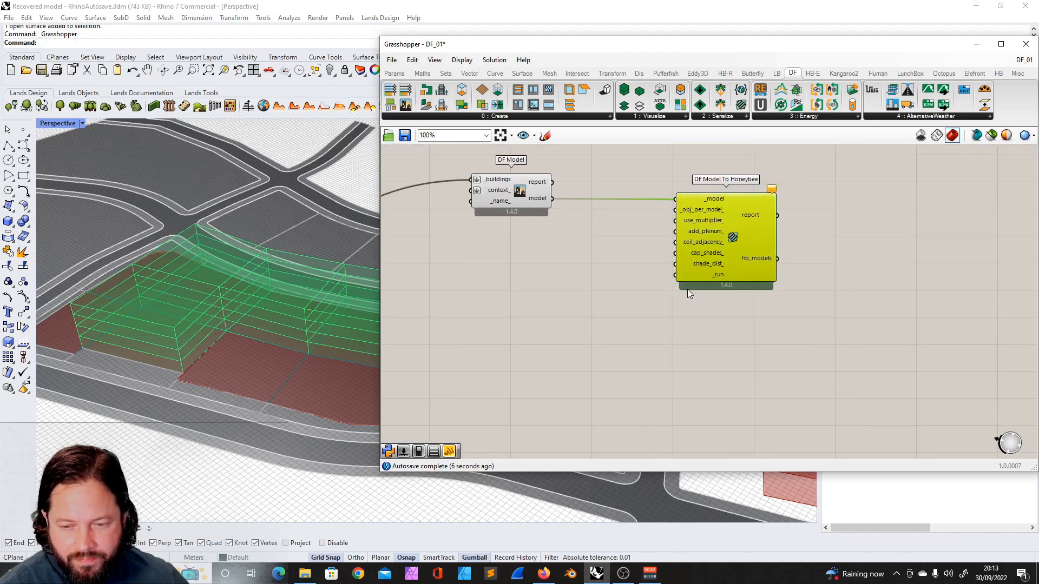
- Add a Boolean Toggle set to True and connect it to the _run input of DF Model To Honeybee
double_click(619, 296)
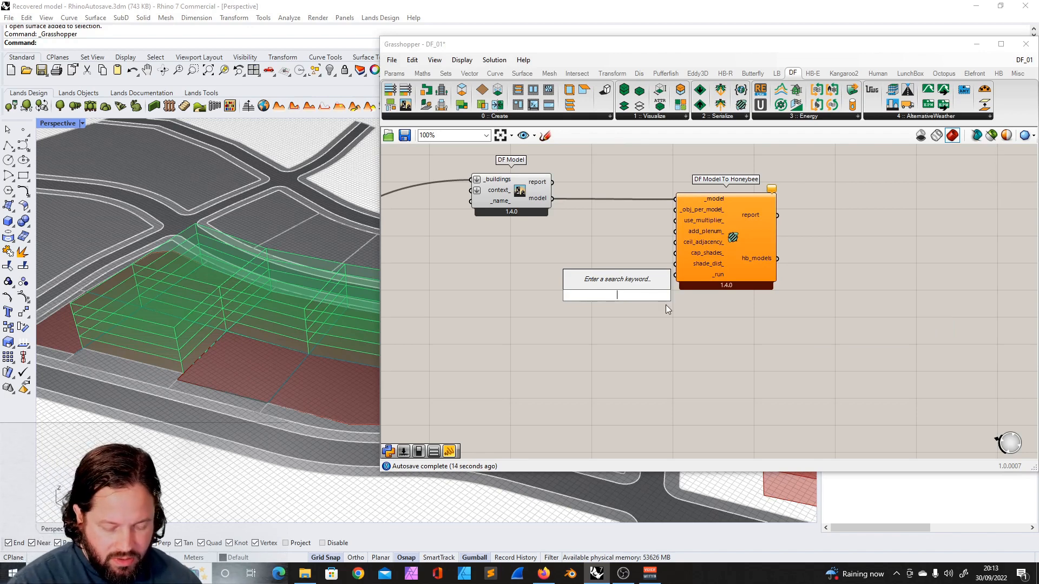
text(t)
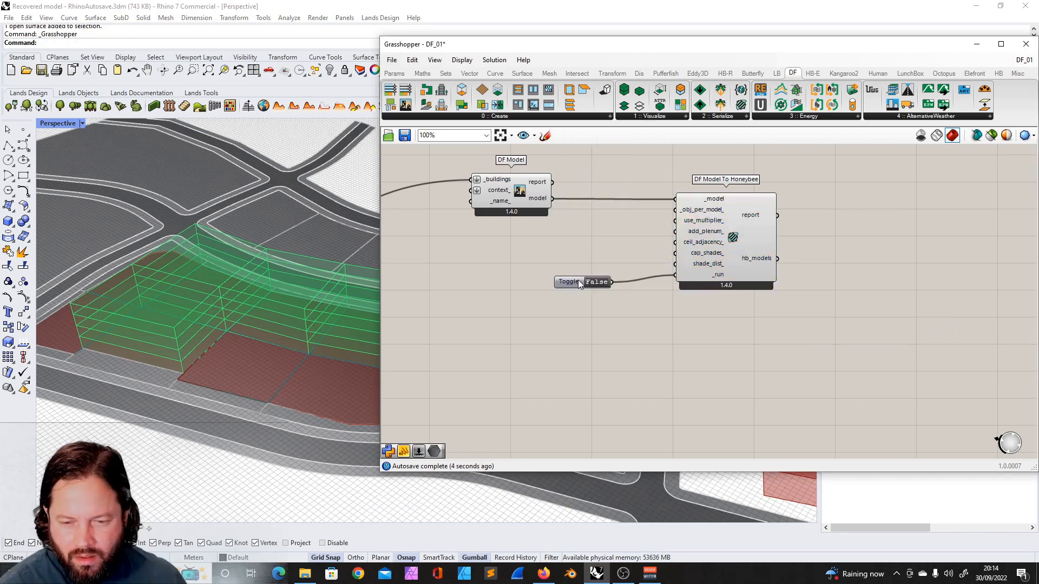
drag(578, 281, 576, 278)
double_click(598, 279)
click(620, 290)
drag(576, 278, 608, 275)
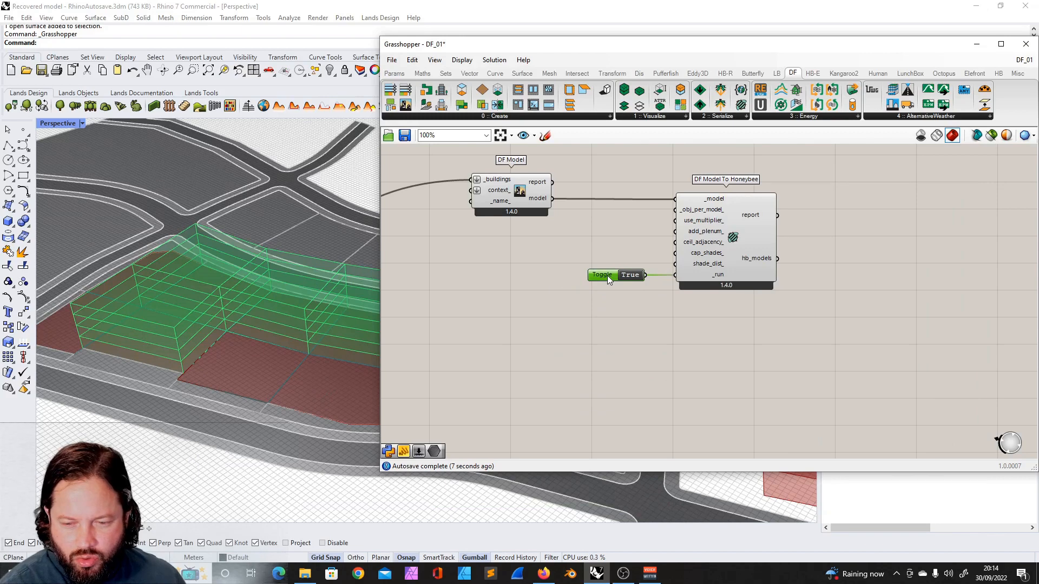
scroll(608, 275, down, 2)
scroll(722, 246, up, 3)
click(697, 242)
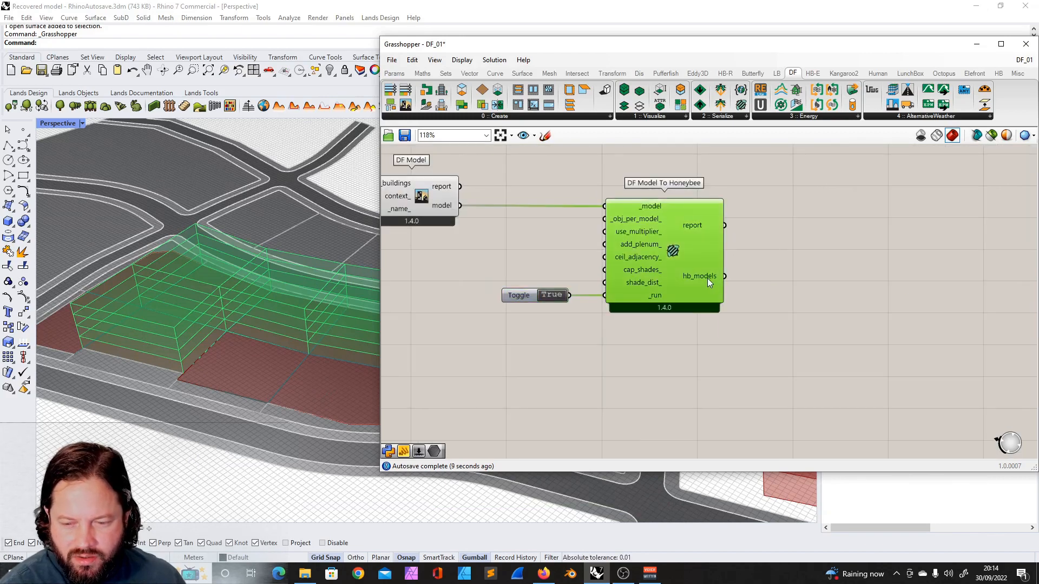
- Add an HB Visualize by Type component and connect the hb_models output to its _hb_objs input
mouse_move(707, 278)
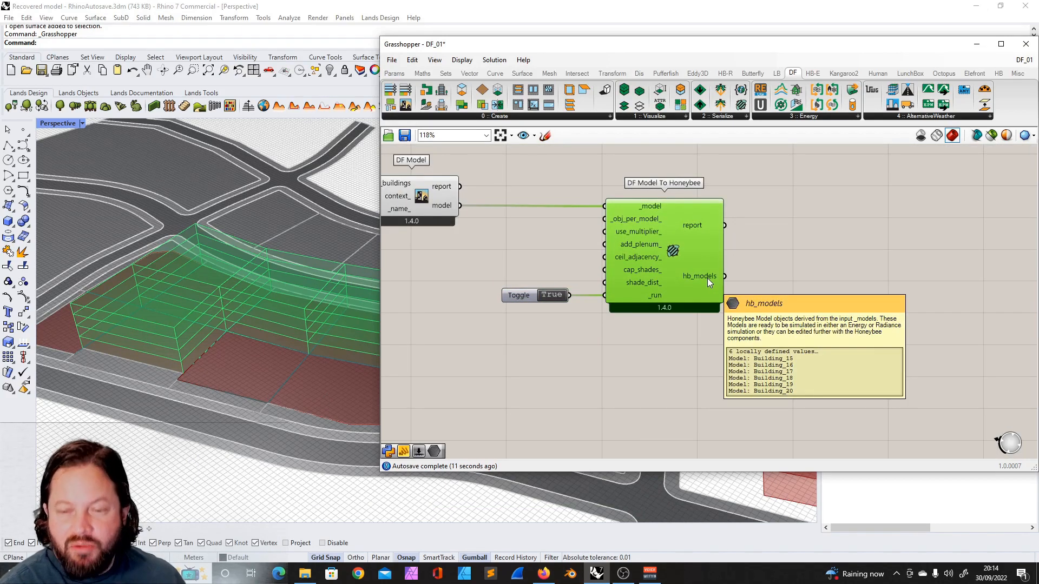
click(799, 148)
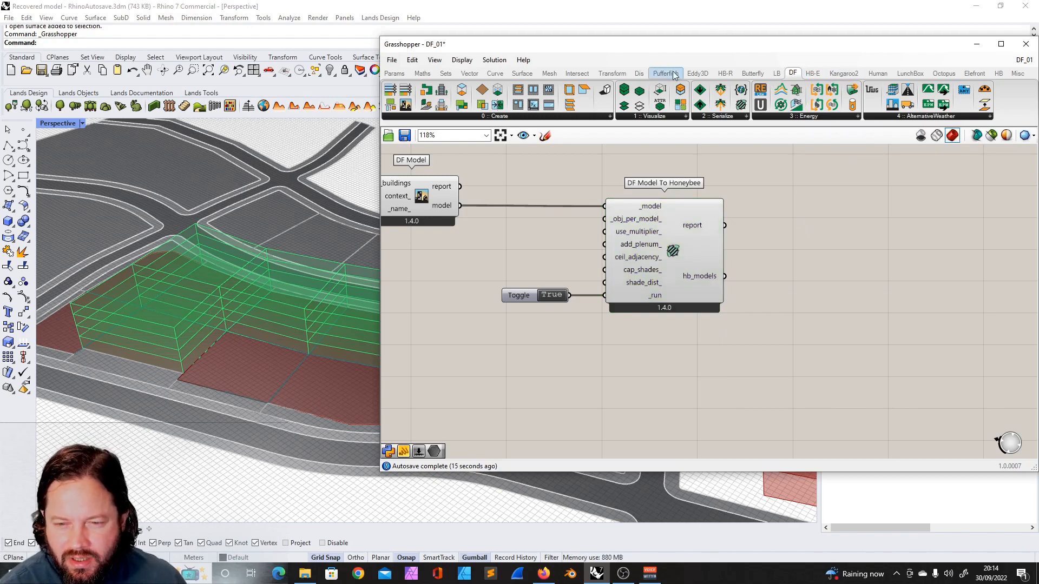
drag(882, 45, 823, 46)
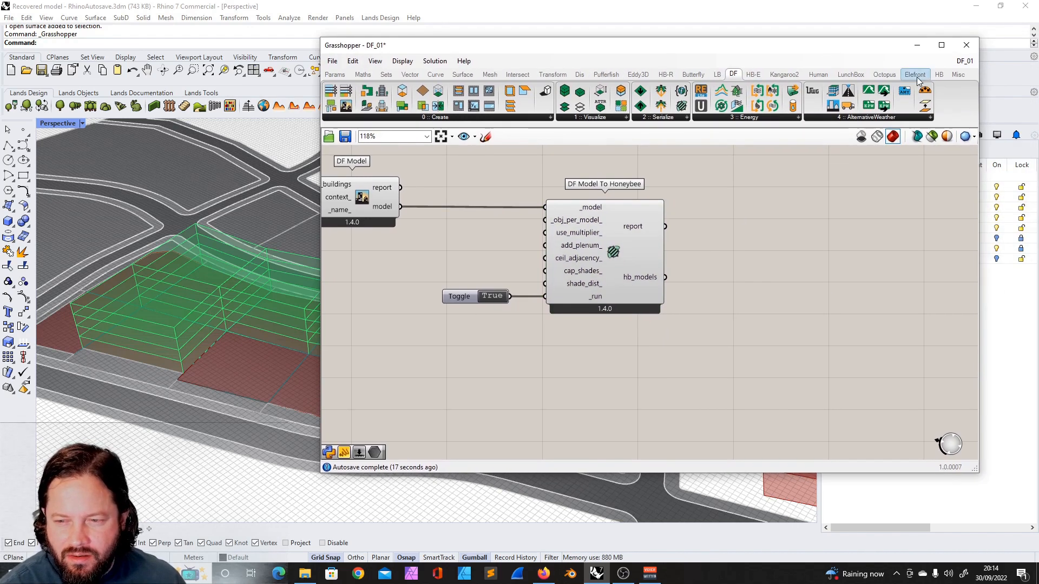
click(940, 74)
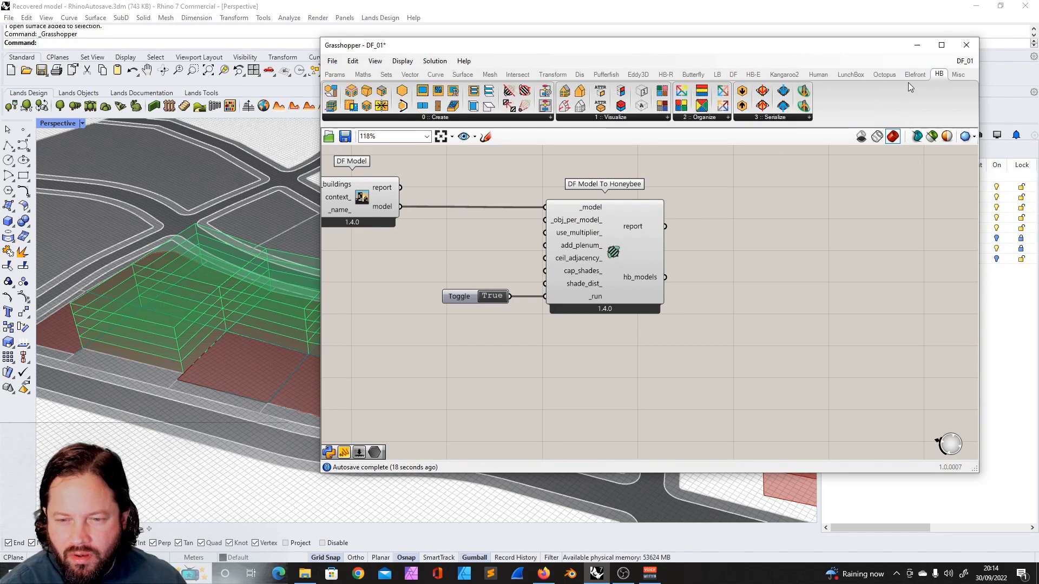
click(633, 117)
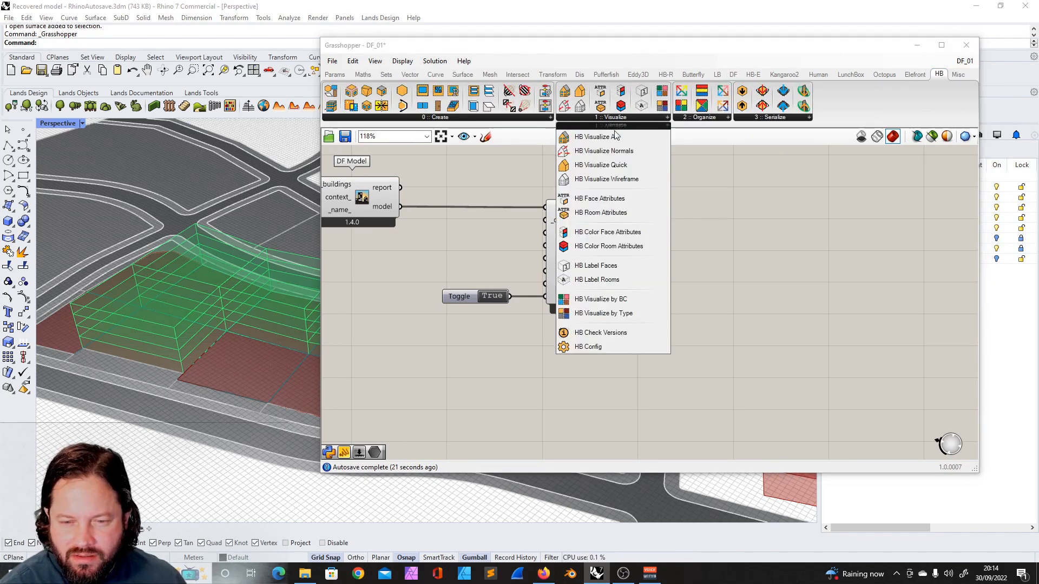
click(606, 314)
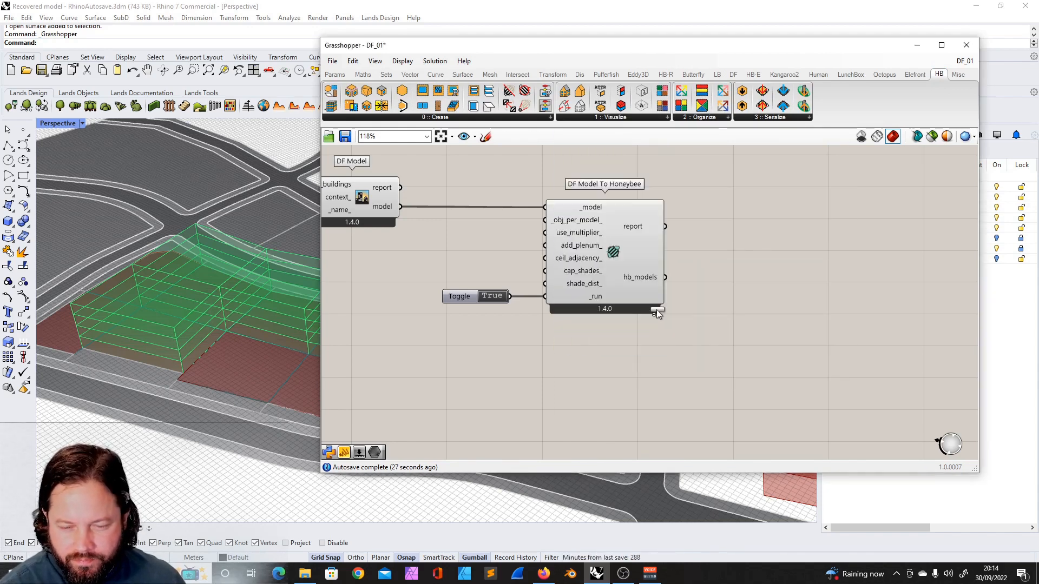
click(751, 242)
drag(752, 241, 798, 244)
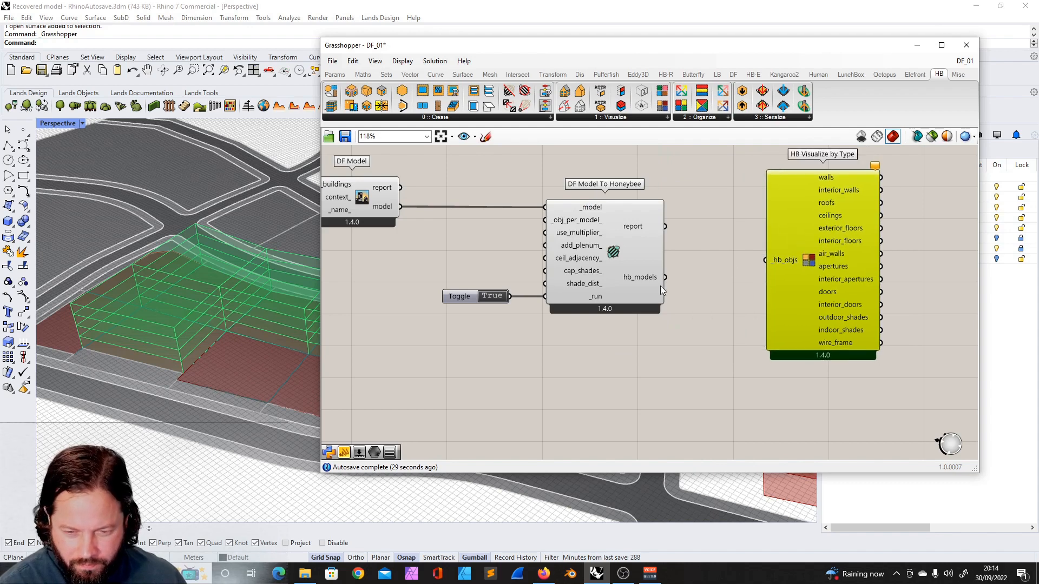
drag(668, 278, 760, 261)
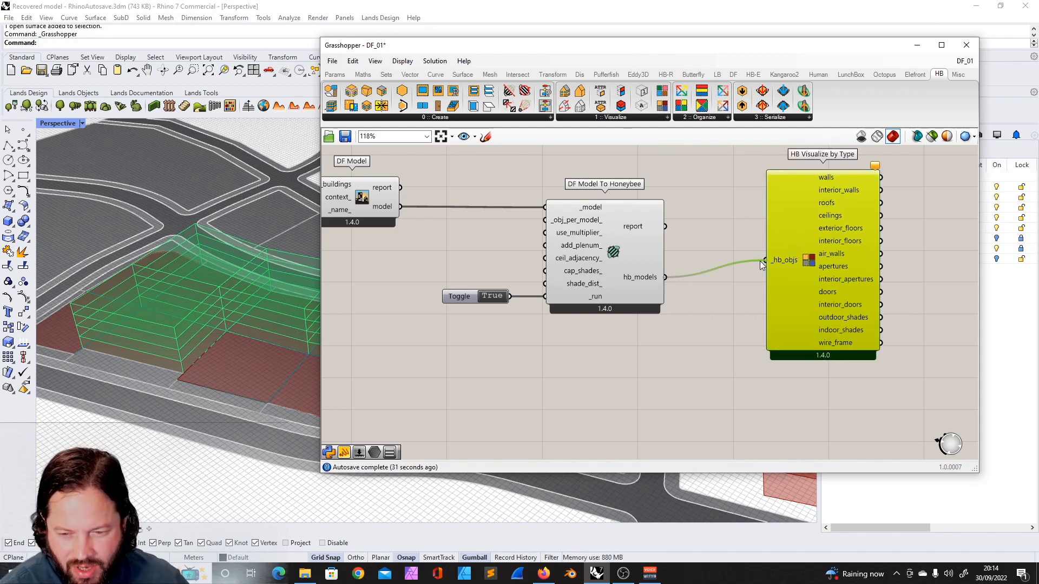
- Place a Mesh parameter on the canvas beside HB Visualize by Type
click(616, 227)
click(680, 239)
scroll(680, 240, down, 3)
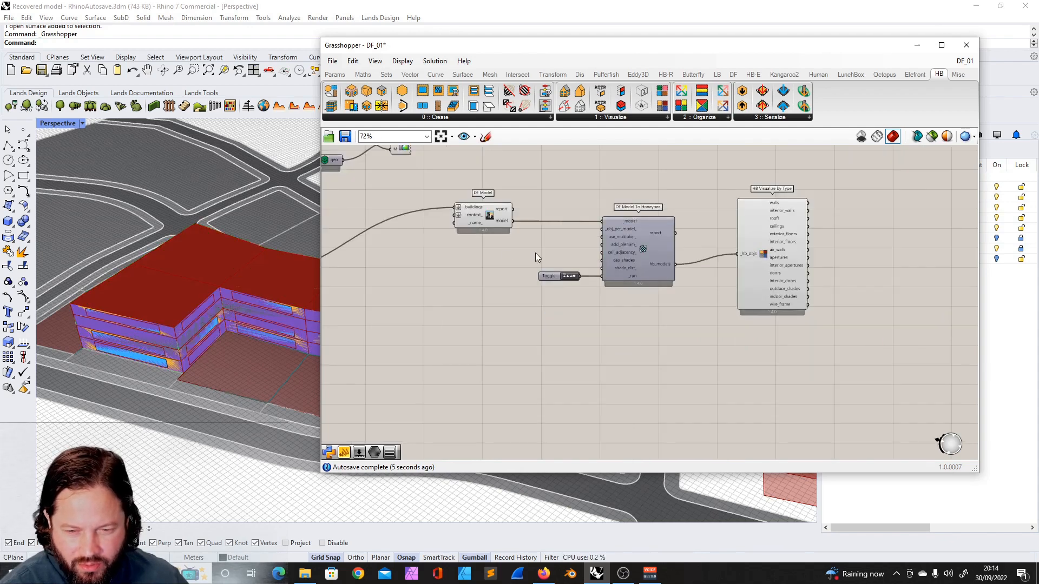
scroll(479, 205, up, 3)
right_click(507, 201)
click(559, 263)
scroll(557, 257, down, 6)
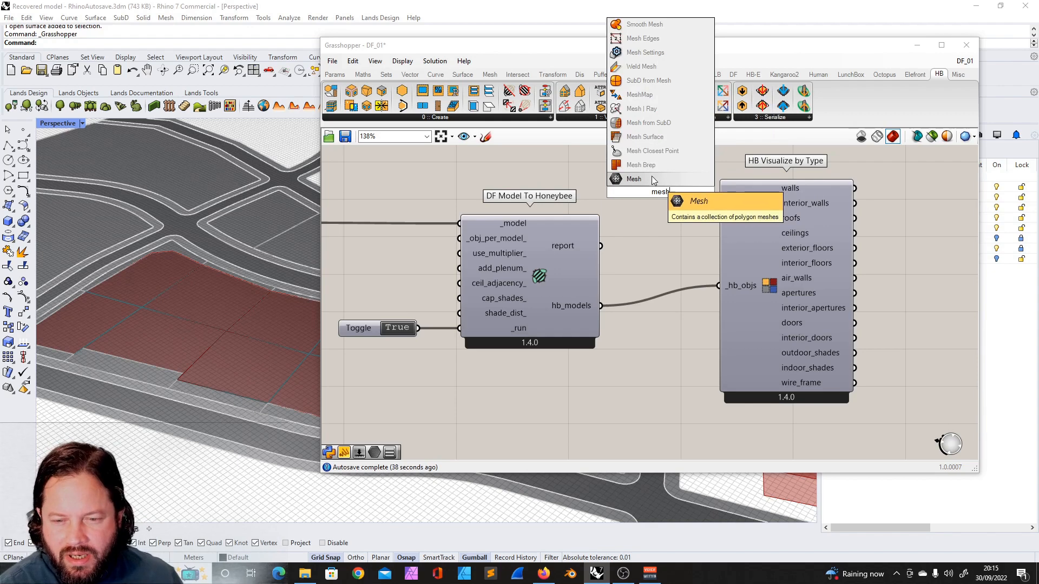
text(h)
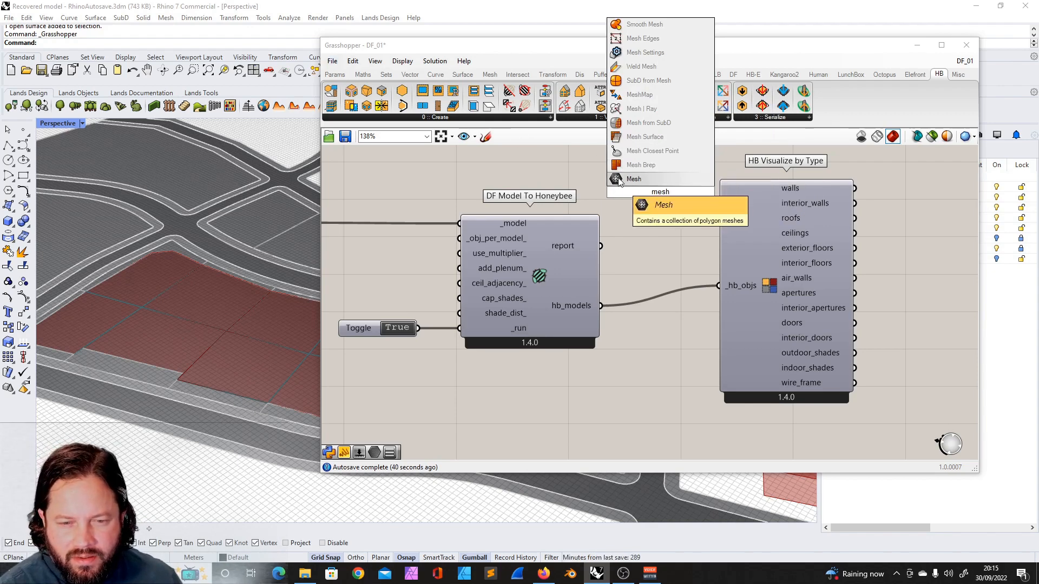
click(335, 75)
click(417, 93)
click(906, 219)
- Connect the walls output of HB Visualize by Type to the Mesh parameter and reposition it
scroll(779, 222, down, 3)
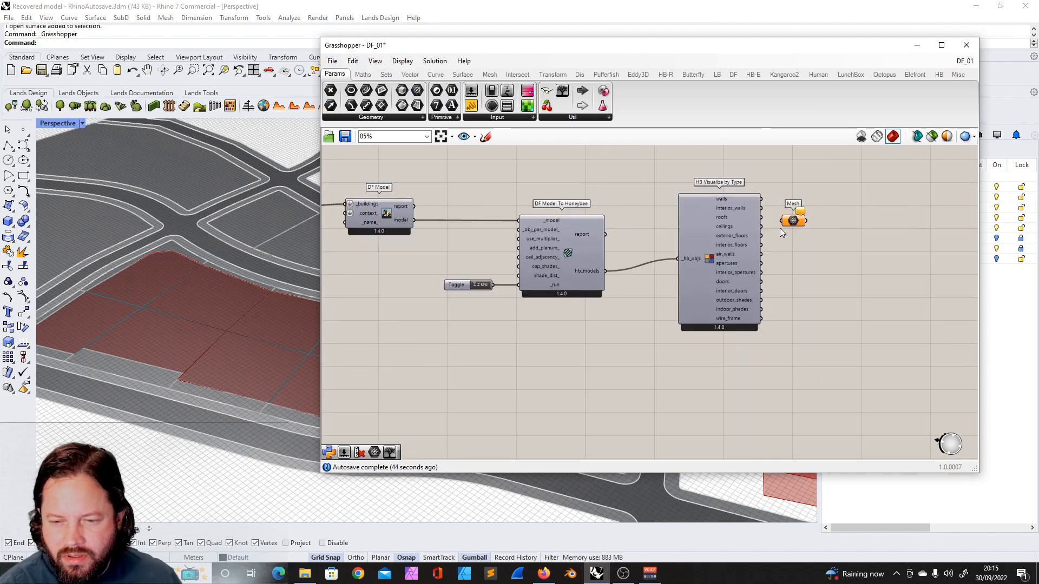
scroll(781, 228, up, 4)
drag(744, 172, 781, 215)
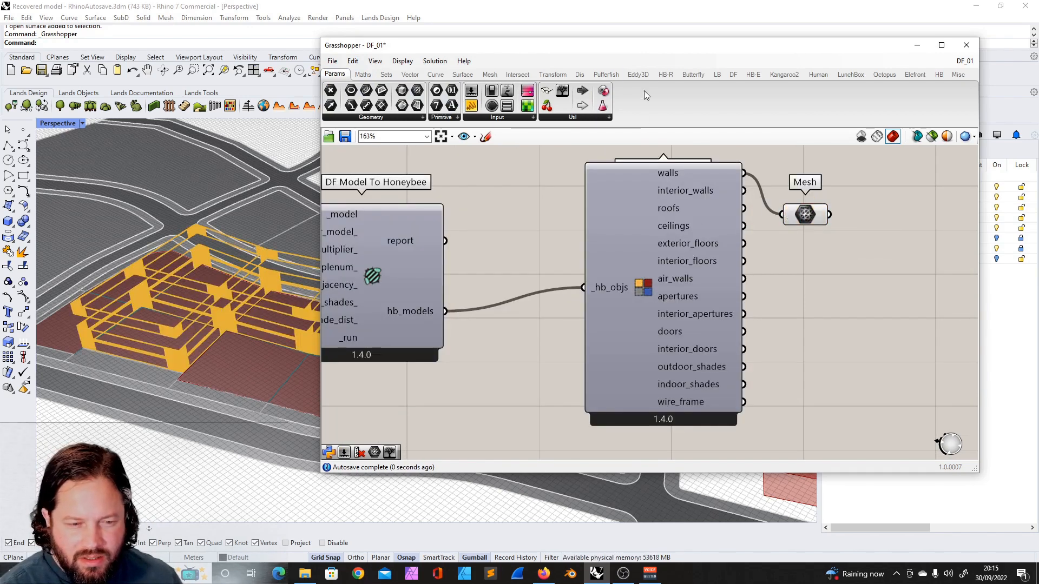
drag(805, 214, 869, 180)
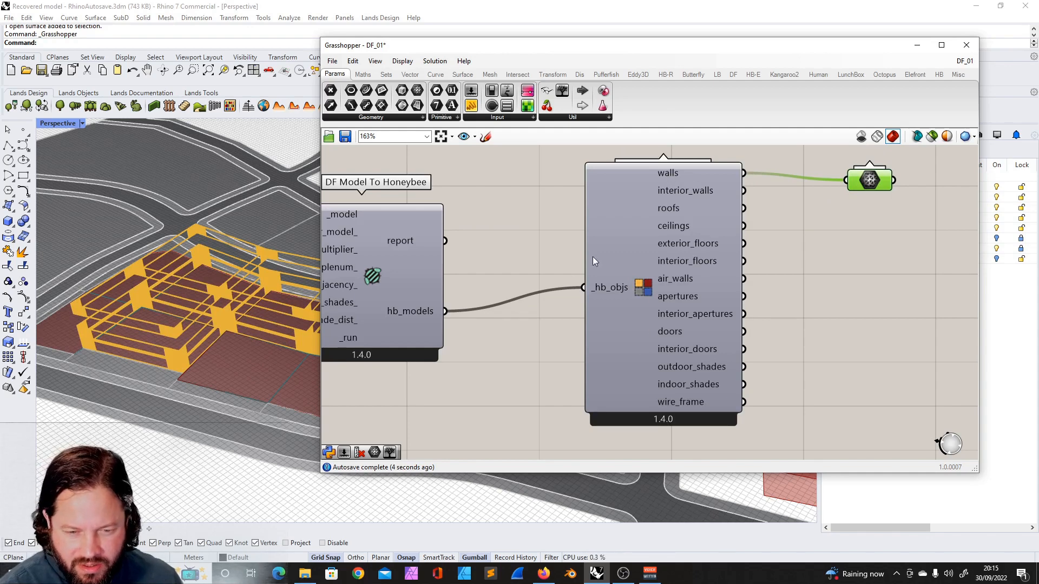
scroll(582, 241, down, 3)
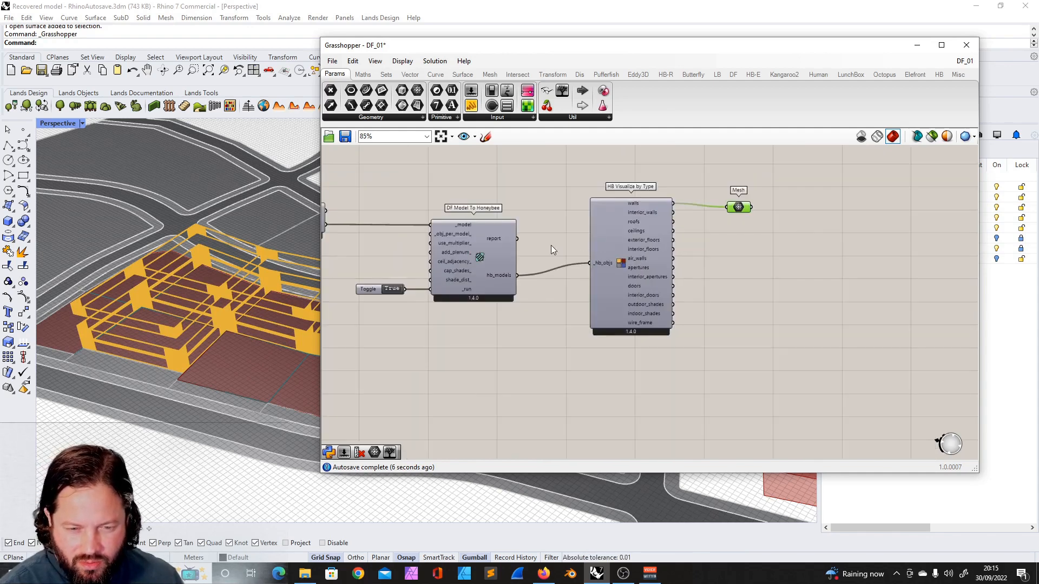
scroll(484, 245, up, 2)
click(485, 248)
click(723, 265)
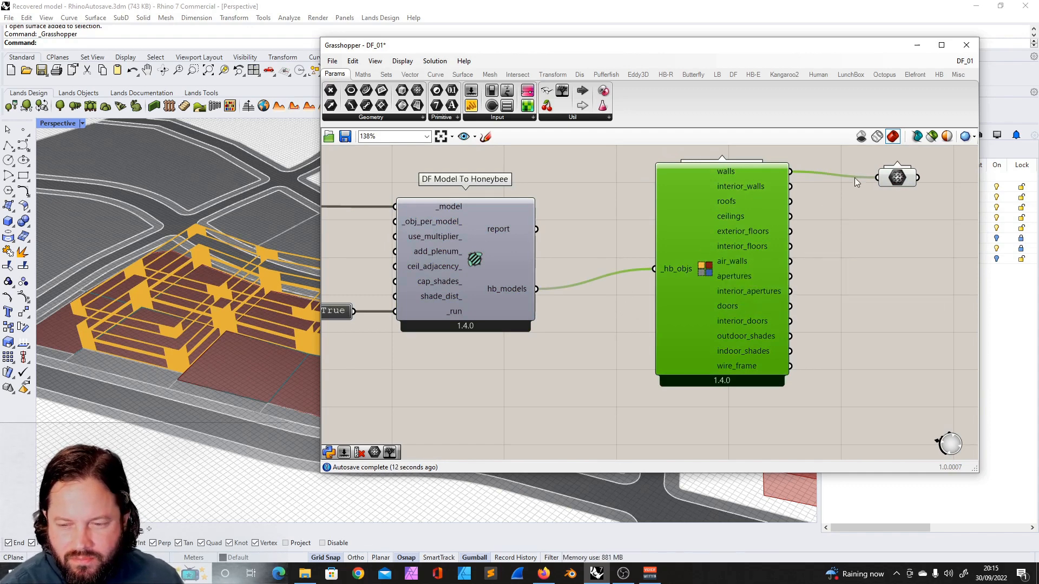
- Preview each surface type by reconnecting the Mesh parameter to successive outputs, ending with apertures
drag(793, 188, 877, 178)
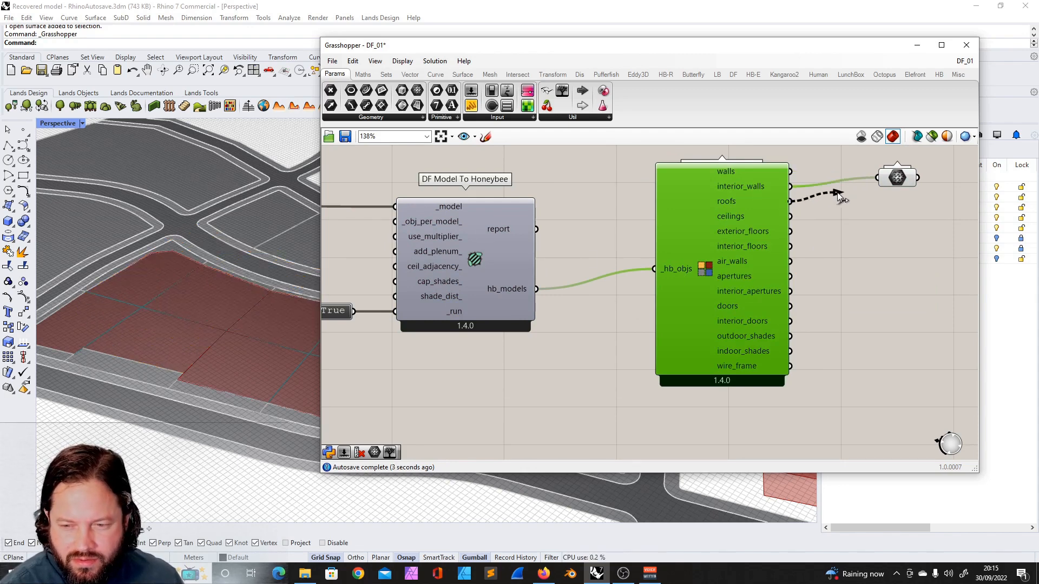
drag(791, 201, 878, 178)
drag(790, 231, 878, 178)
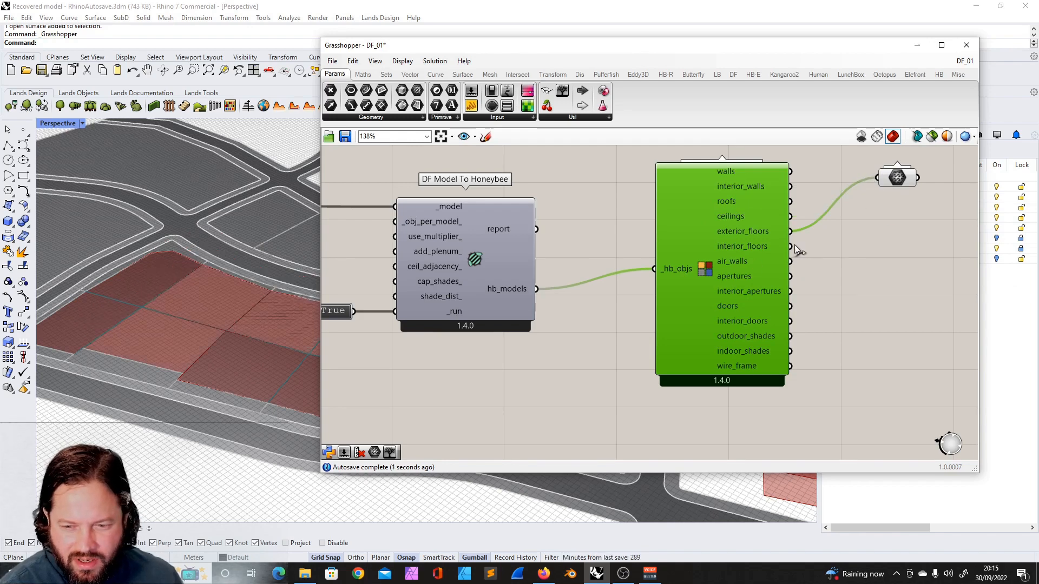
drag(789, 247, 876, 183)
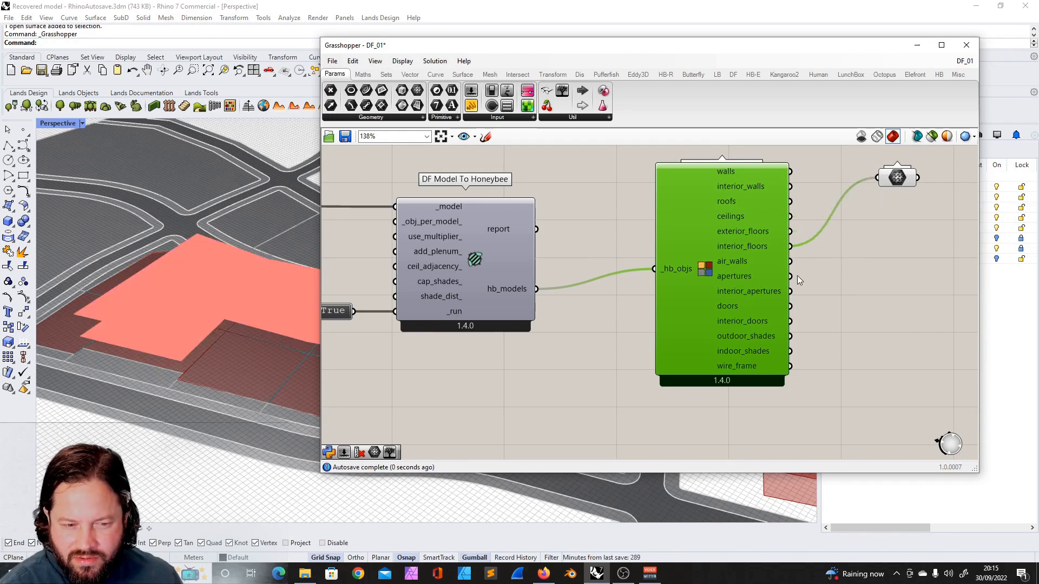
drag(791, 261, 877, 184)
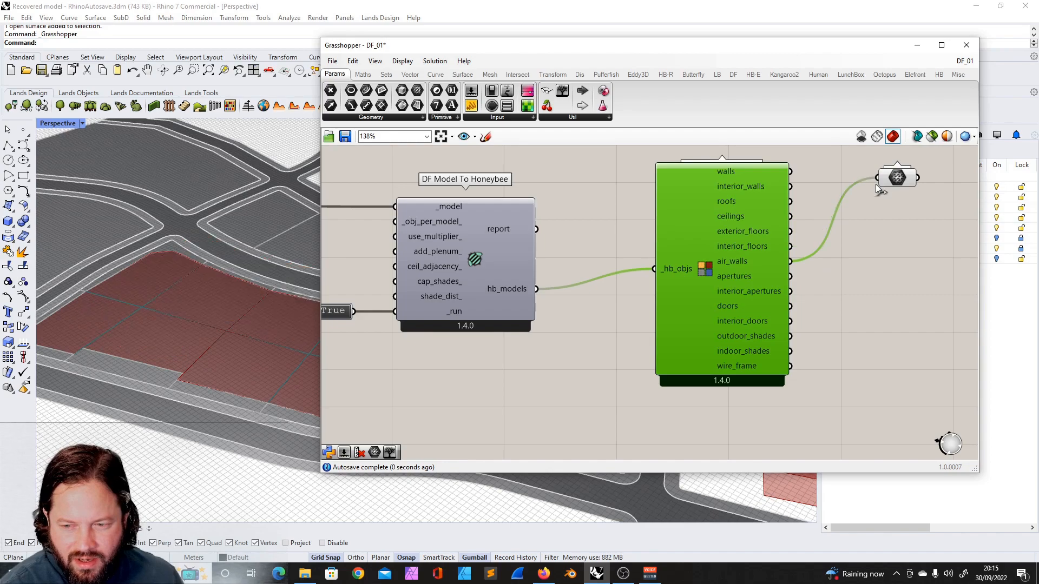
shift+drag(790, 277, 885, 184)
mouse_move(239, 277)
right_down()
mouse_move(255, 264)
mouse_move(242, 280)
right_up()
- Duplicate the Mesh parameter into two more copies and connect the roofs output to one of them
click(901, 196)
click(899, 180)
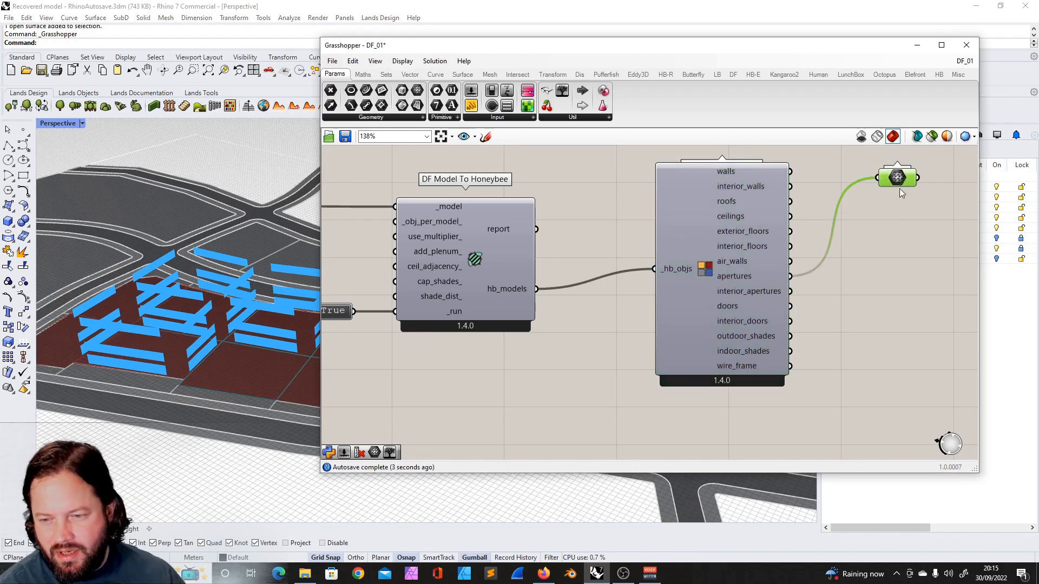
key(ctrl+c)
key(ctrl+v)
drag(905, 188, 903, 223)
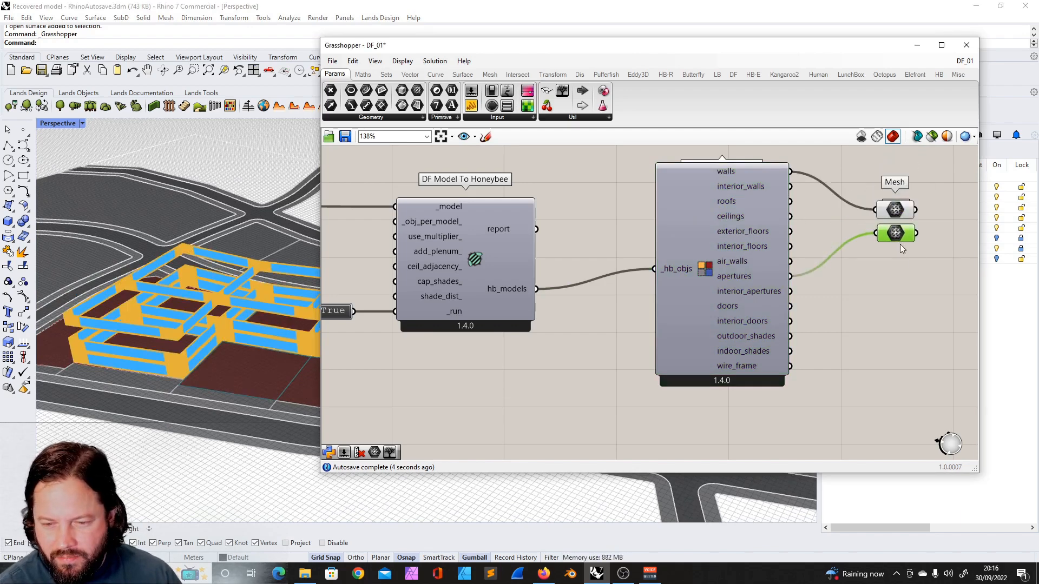
drag(895, 234, 896, 274)
drag(790, 201, 826, 204)
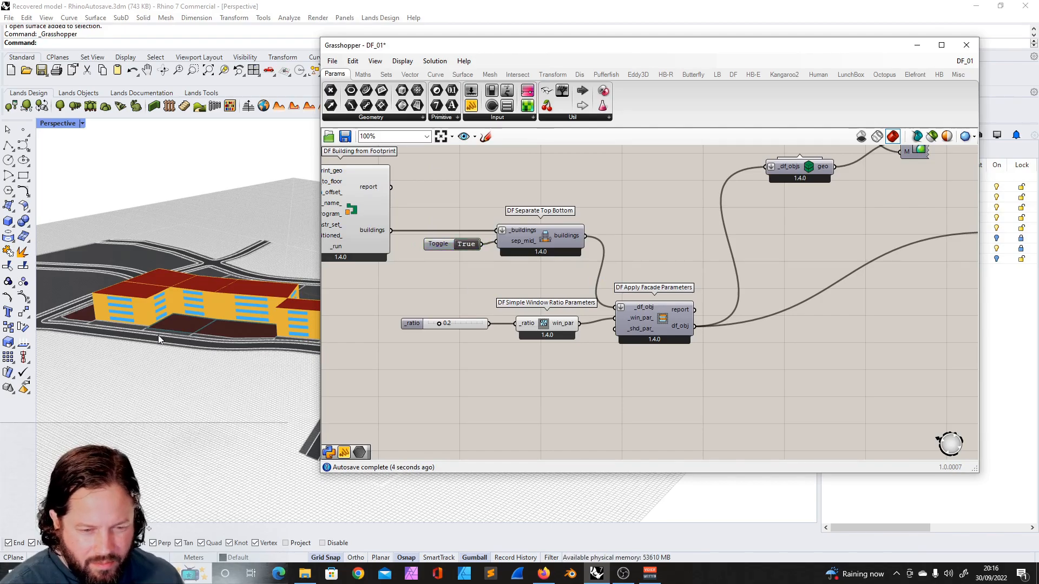
- Reposition the DF Separate Top Bottom component and its Boolean Toggle on the canvas
right_drag(160, 339, 178, 303)
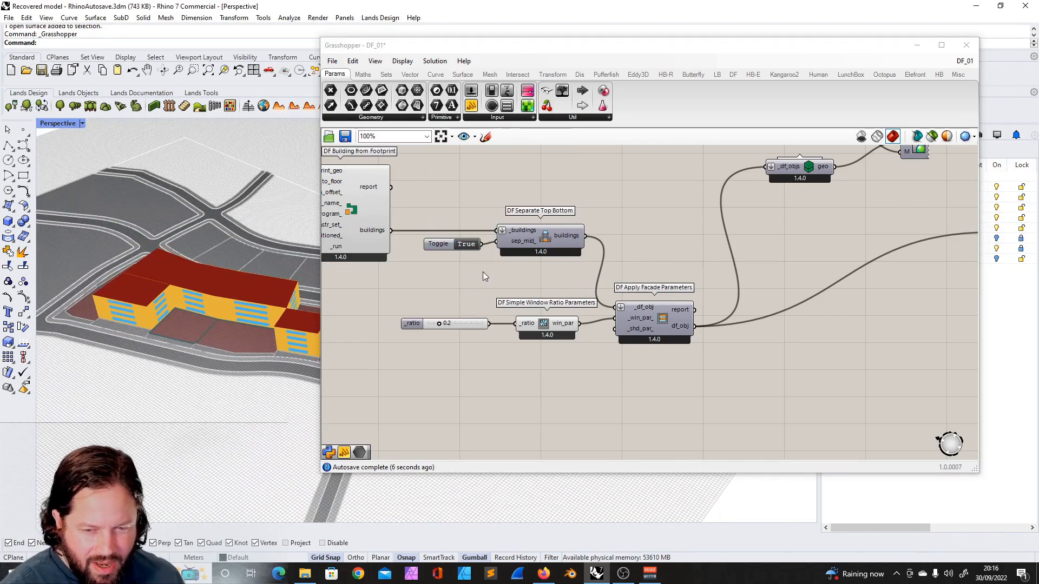
mouse_move(552, 235)
mouse_down()
mouse_move(591, 229)
mouse_move(562, 232)
mouse_up()
drag(445, 245, 450, 256)
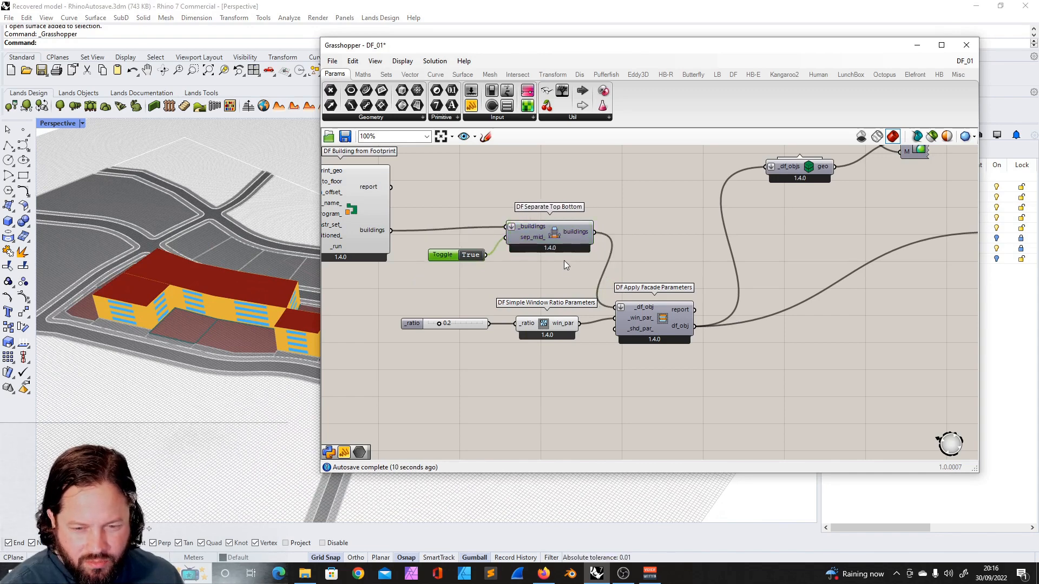
- Inspect the description of the DF Separate Top Bottom component
scroll(544, 266, down, 5)
scroll(544, 266, up, 6)
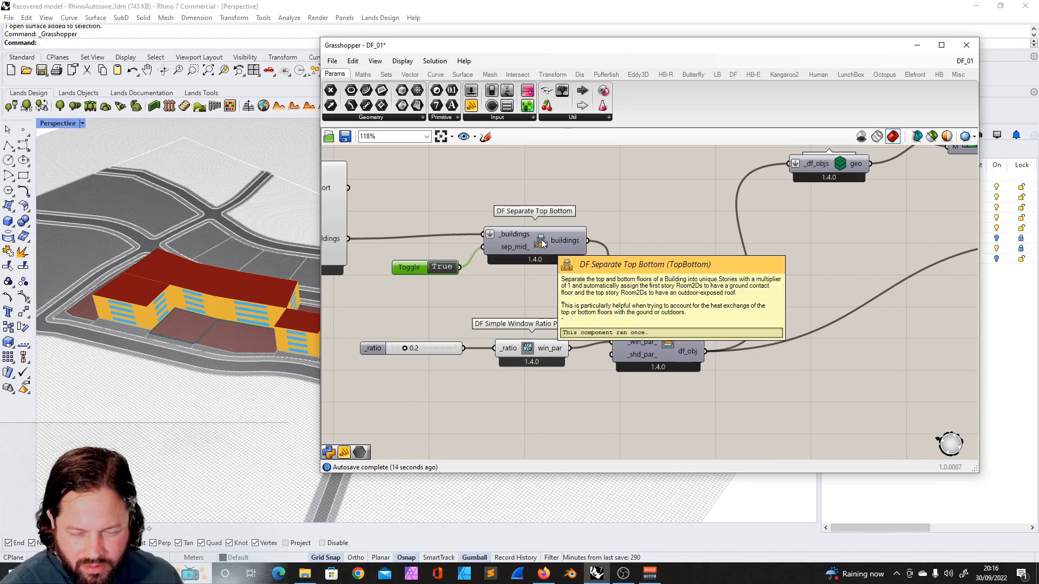
mouse_move(514, 248)
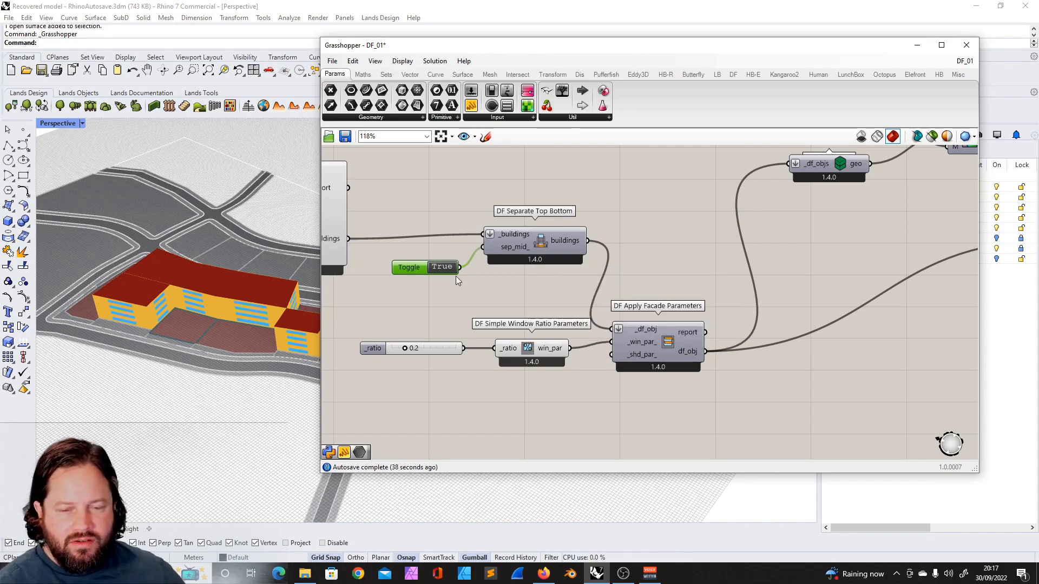
scroll(448, 258, down, 5)
scroll(764, 275, up, 2)
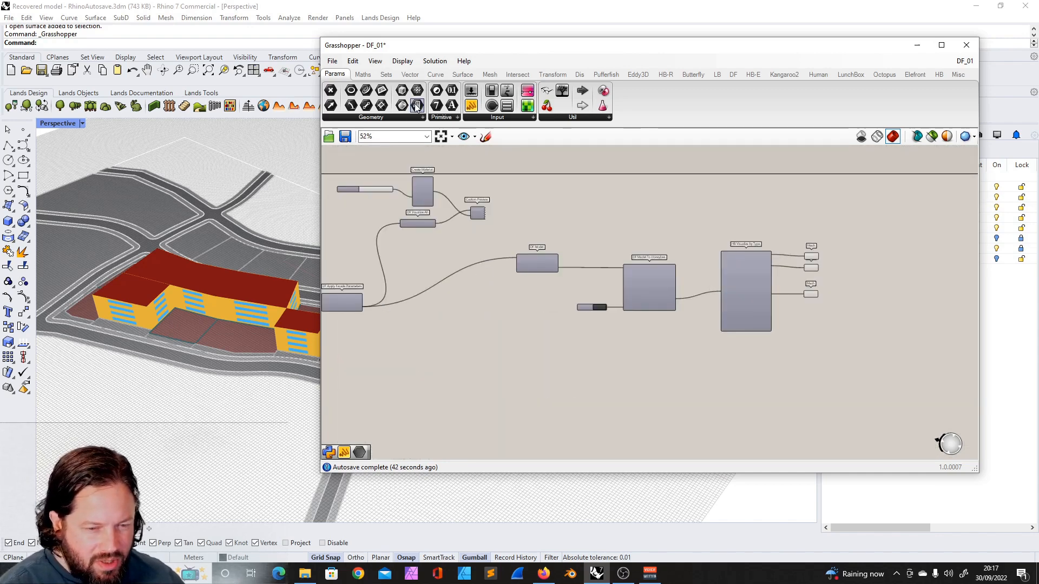
- Toggle the preview of the roofs Mesh parameter off and back on
drag(448, 48, 561, 52)
right_drag(319, 294, 351, 282)
scroll(866, 288, up, 5)
click(849, 251)
right_click(849, 251)
click(895, 274)
mouse_move(295, 283)
right_down()
mouse_move(296, 325)
mouse_move(298, 260)
mouse_move(298, 273)
right_up()
right_click(845, 245)
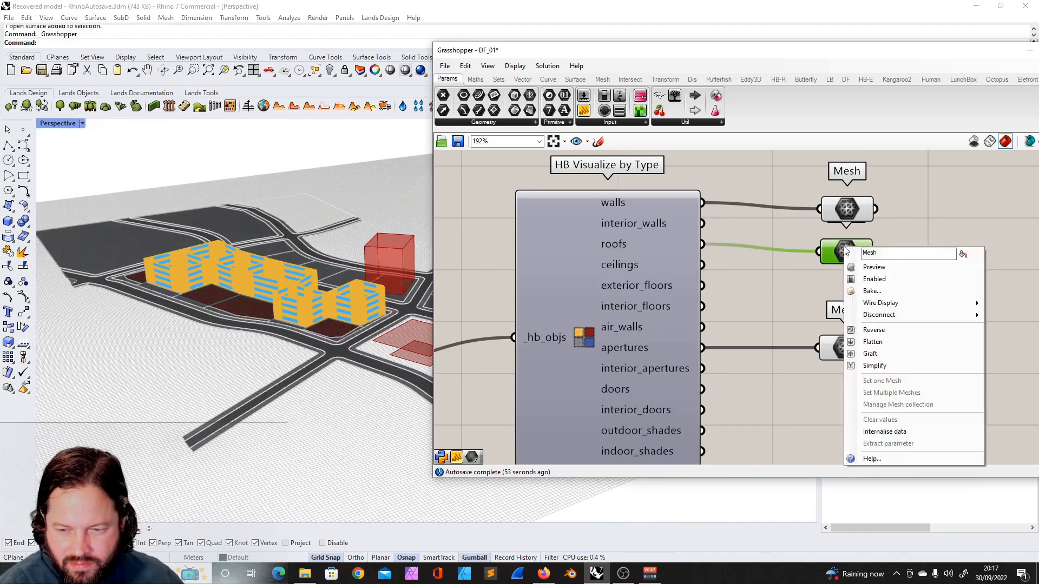
click(888, 266)
- Examine the building model with its windows and roofs from several angles in the viewport
scroll(791, 286, down, 8)
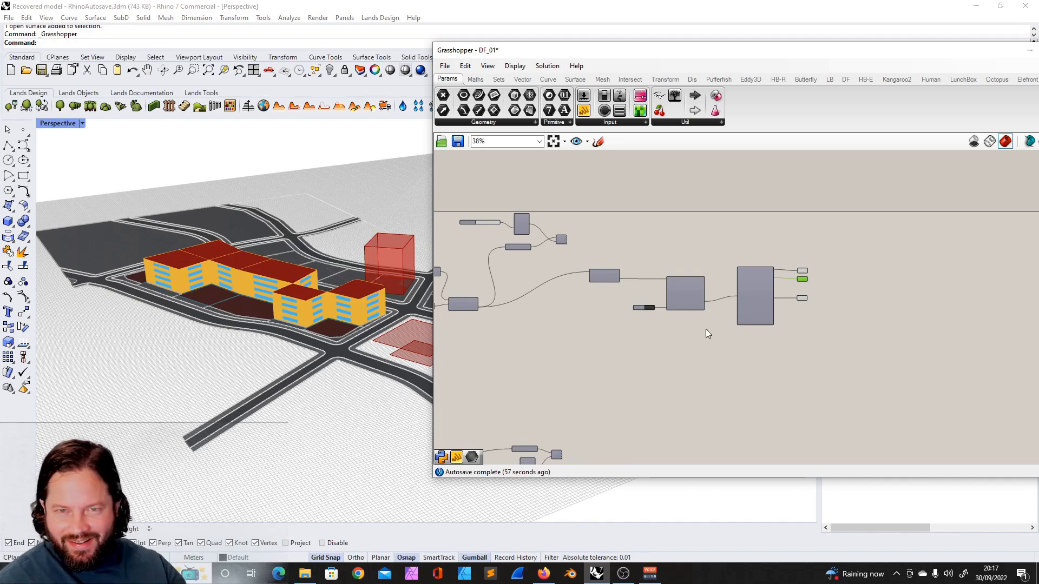
scroll(749, 329, up, 6)
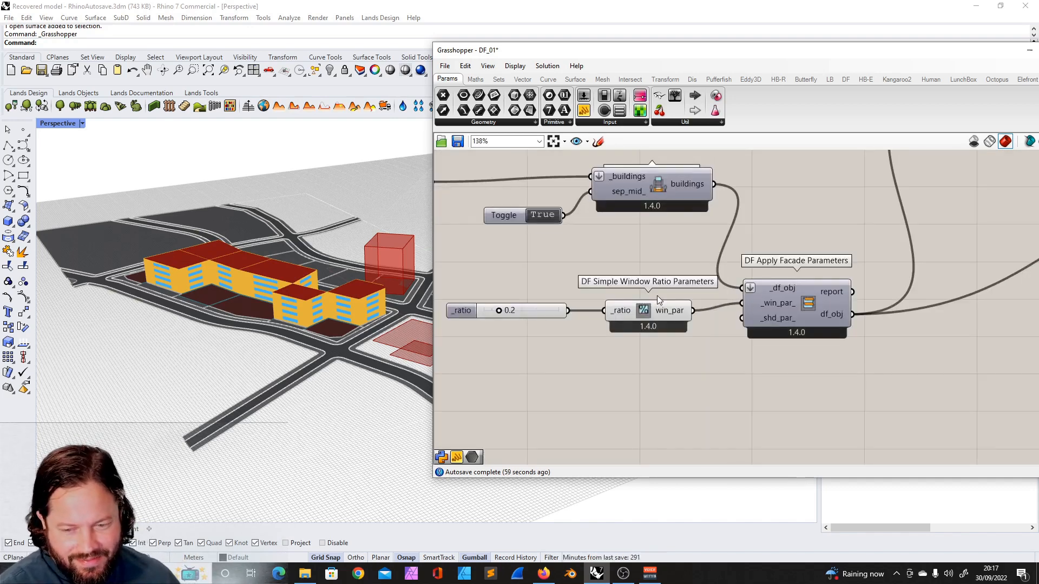
right_drag(330, 286, 247, 267)
scroll(227, 296, up, 8)
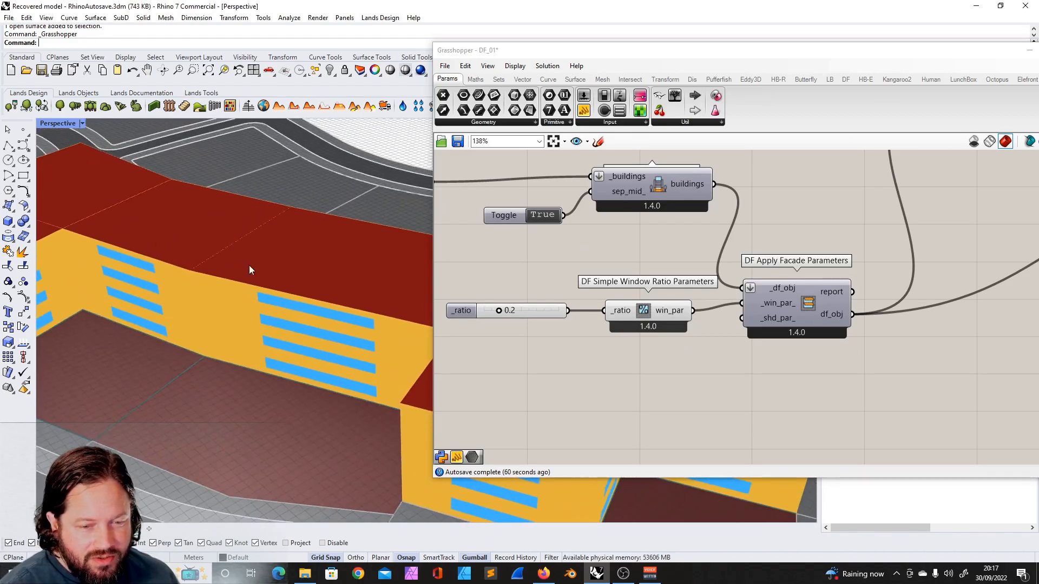
scroll(266, 240, down, 6)
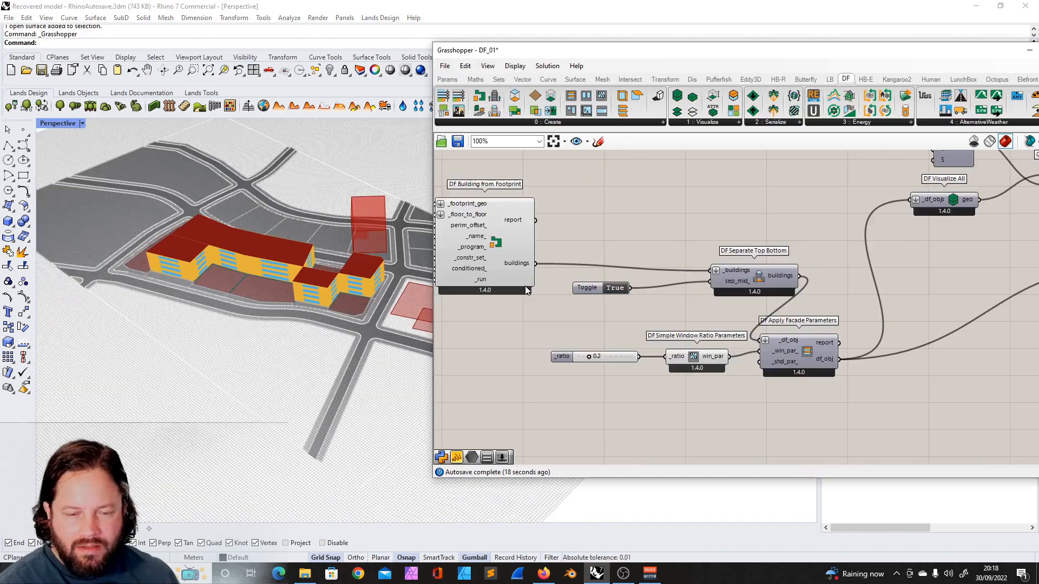
scroll(651, 226, down, 7)
scroll(610, 231, up, 7)
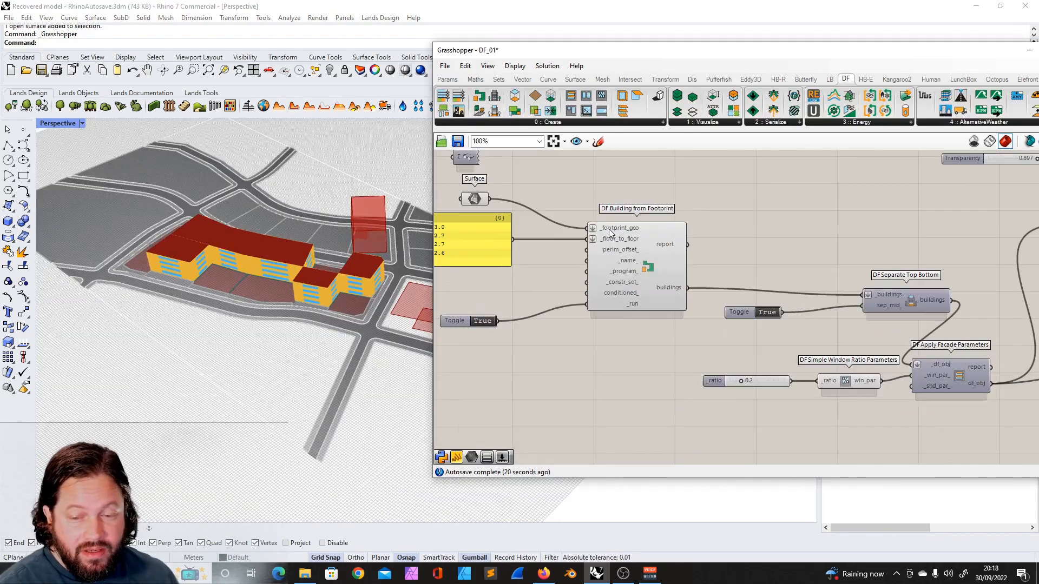
scroll(627, 254, down, 5)
scroll(628, 255, up, 5)
click(622, 246)
scroll(608, 245, up, 1)
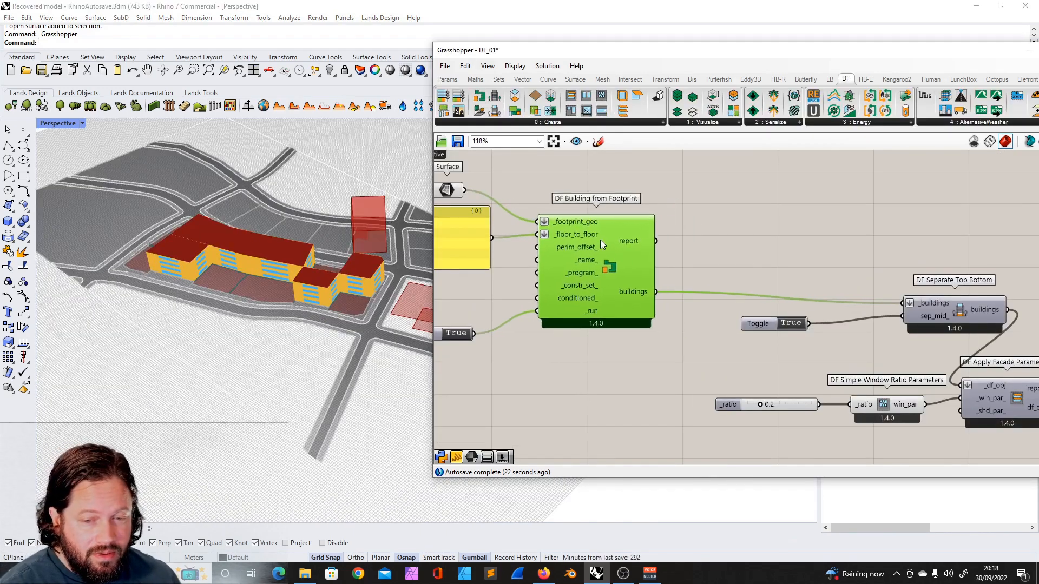
scroll(225, 294, up, 5)
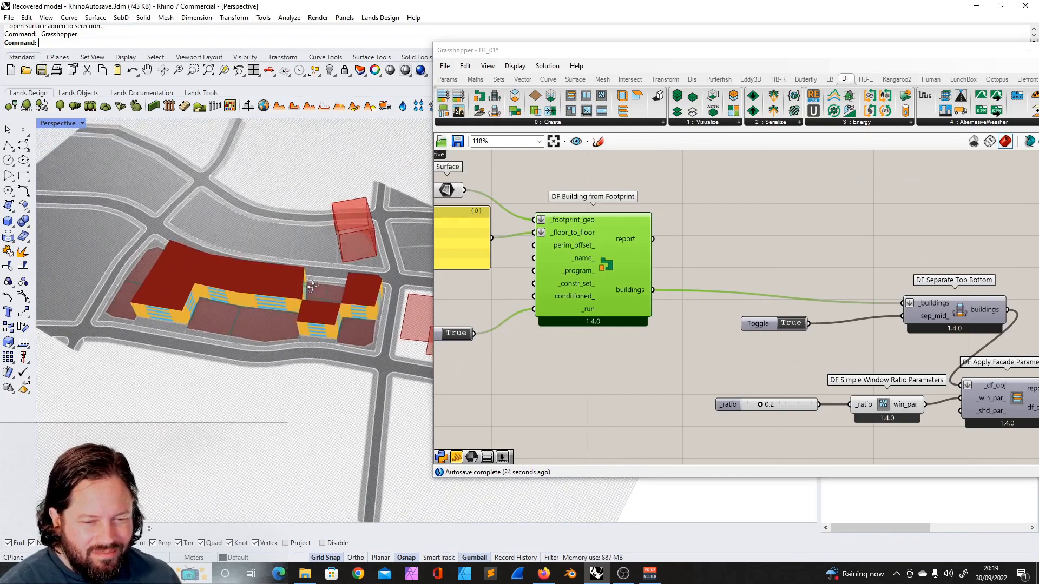
scroll(225, 294, up, 1)
scroll(273, 272, down, 2)
mouse_move(229, 282)
right_down()
mouse_move(212, 247)
mouse_move(260, 221)
mouse_move(220, 268)
right_up()
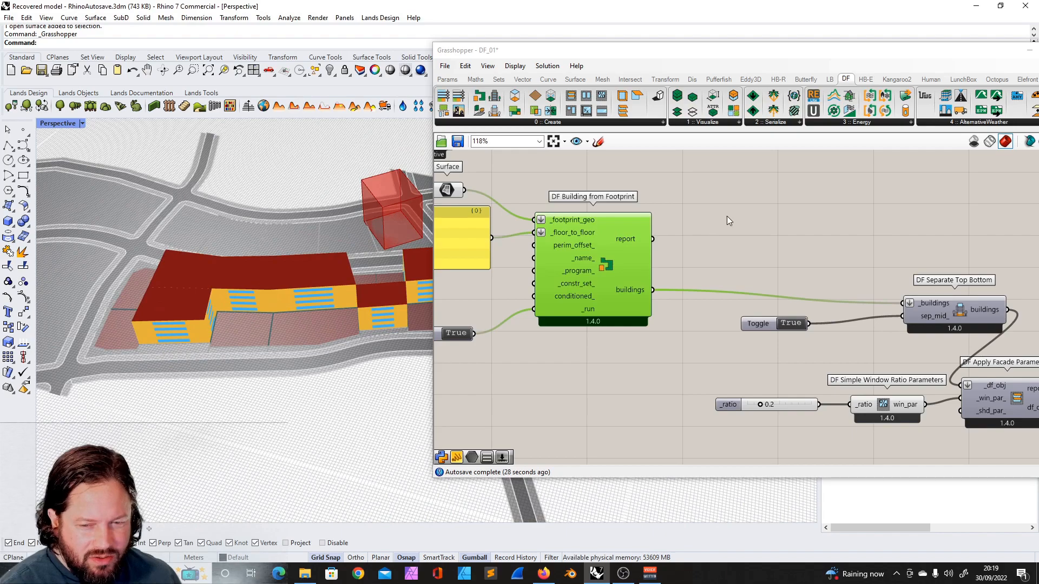
click(715, 219)
scroll(706, 222, down, 4)
right_drag(336, 264, 350, 245)
scroll(315, 282, down, 8)
scroll(365, 288, up, 14)
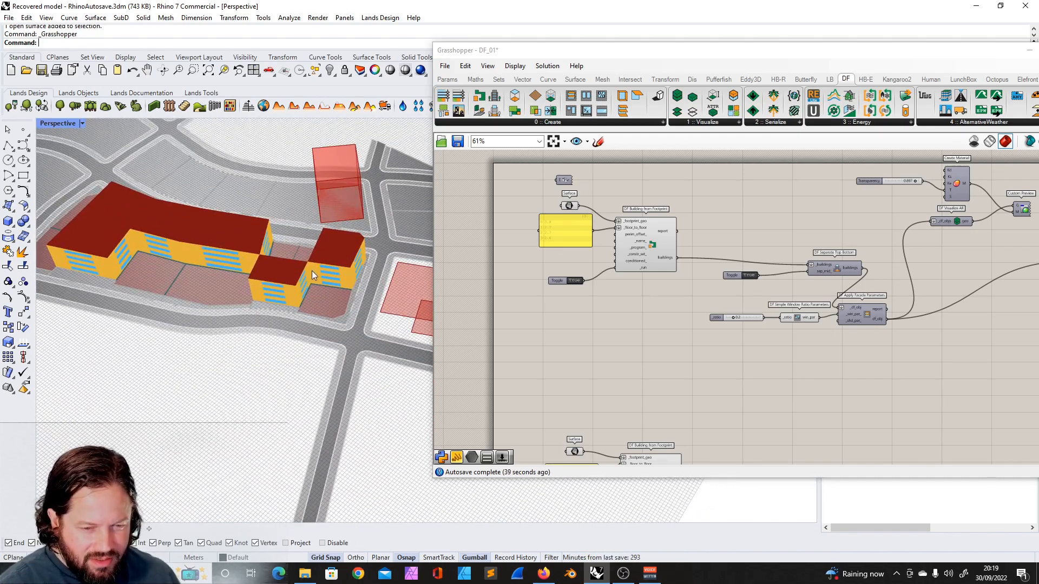
right_drag(316, 277, 294, 283)
scroll(320, 259, down, 6)
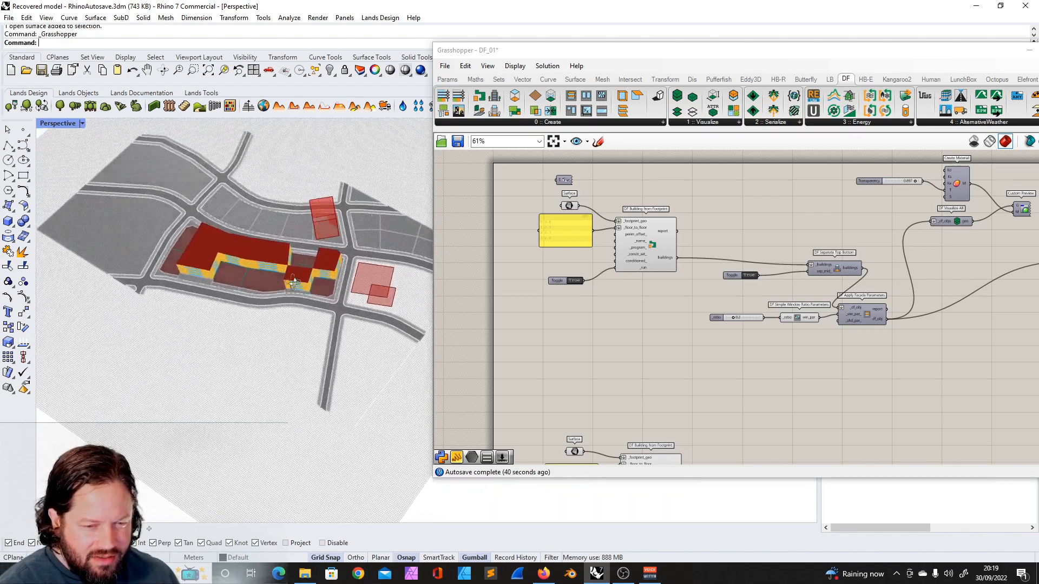
scroll(294, 283, up, 10)
right_drag(323, 339, 286, 247)
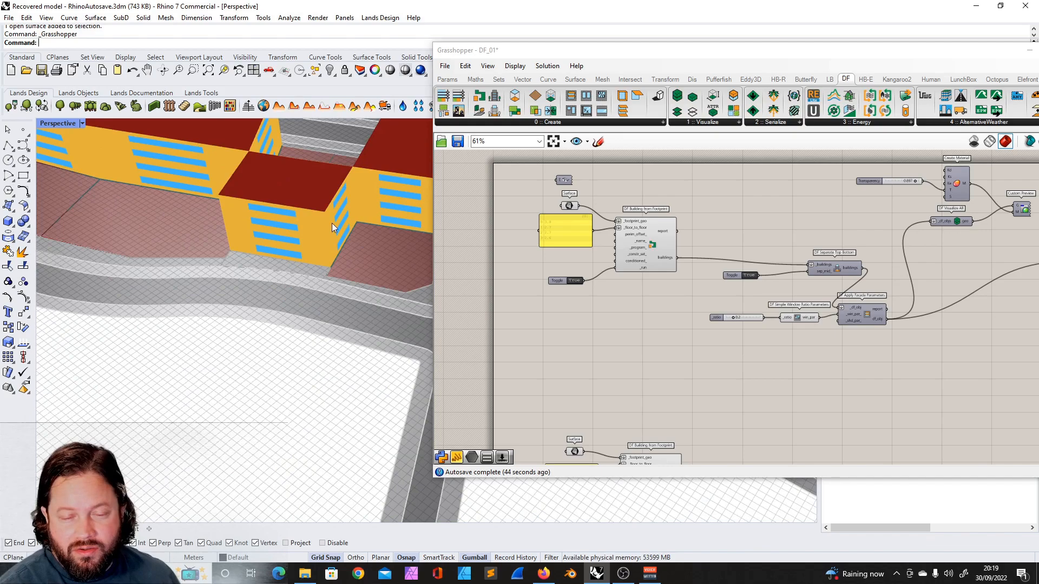
scroll(330, 224, down, 10)
scroll(164, 212, up, 9)
scroll(160, 211, down, 2)
scroll(231, 252, down, 7)
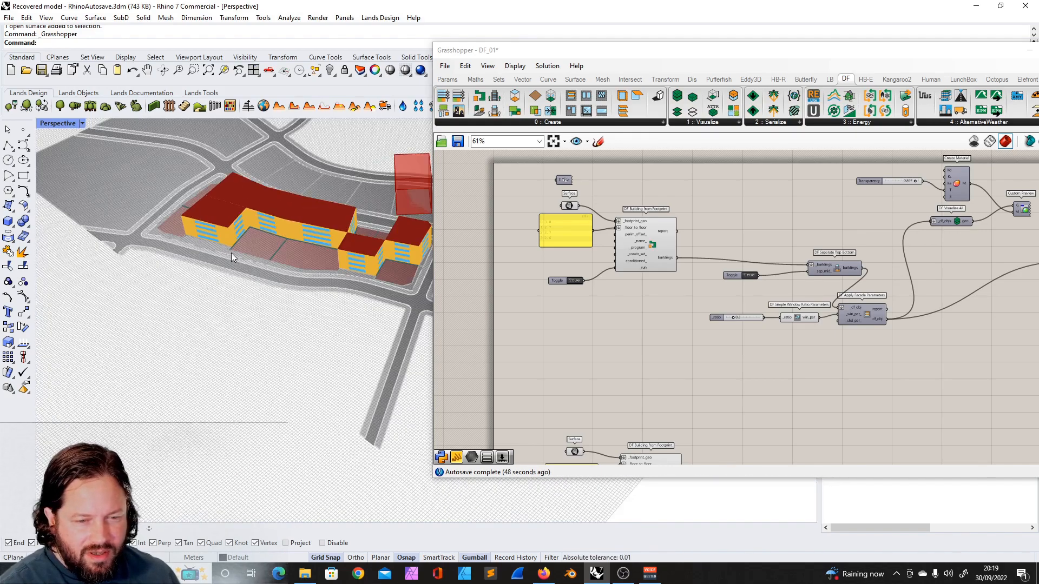
scroll(249, 201, up, 5)
scroll(225, 236, down, 5)
right_drag(260, 238, 297, 189)
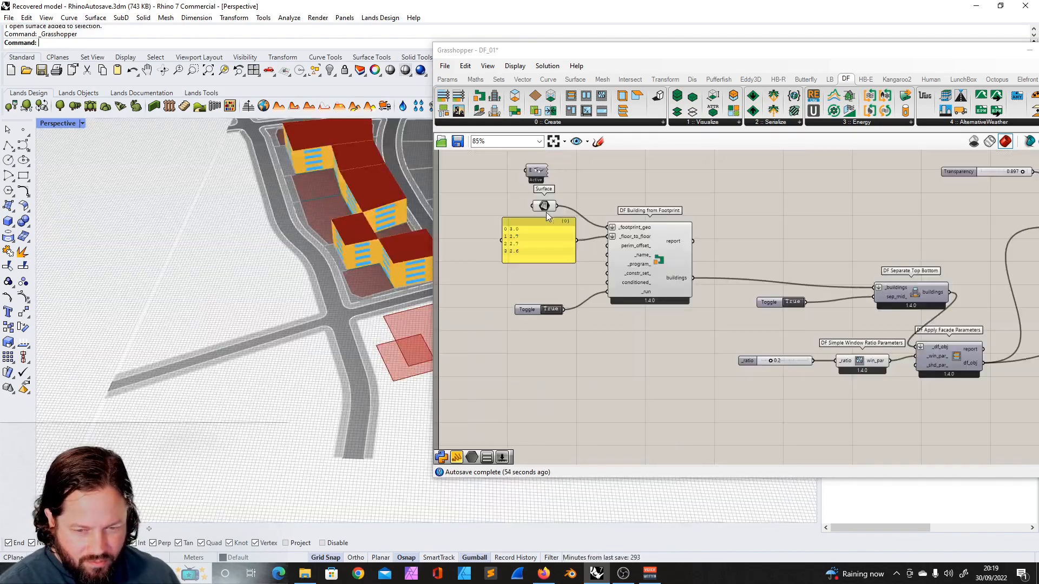
scroll(549, 211, up, 1)
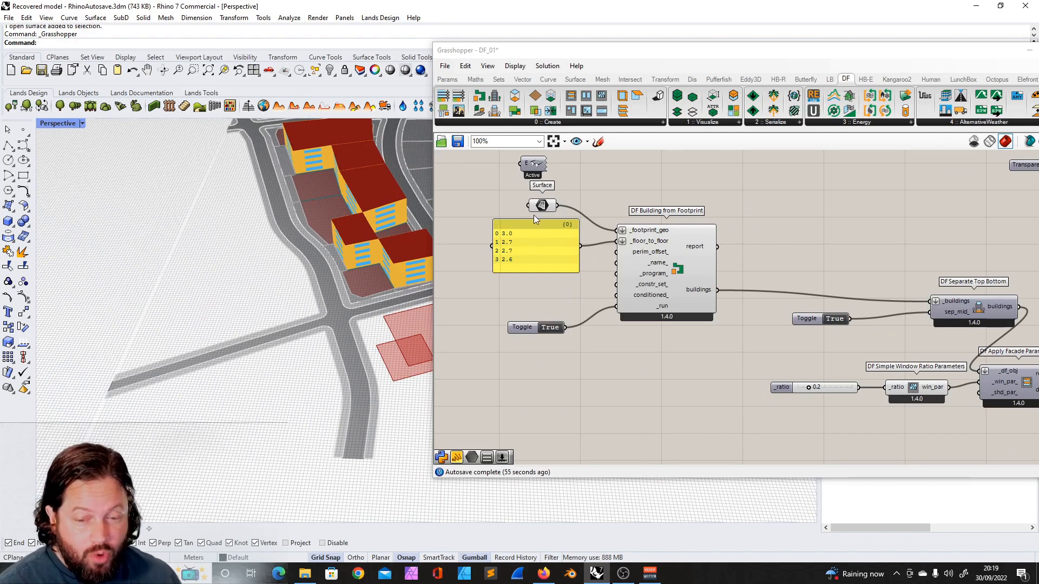
- Shift the footprint Surface, floor-height panel, toggle and DF Building from Footprint components slightly left
drag(486, 191, 735, 348)
drag(683, 255, 660, 254)
click(699, 271)
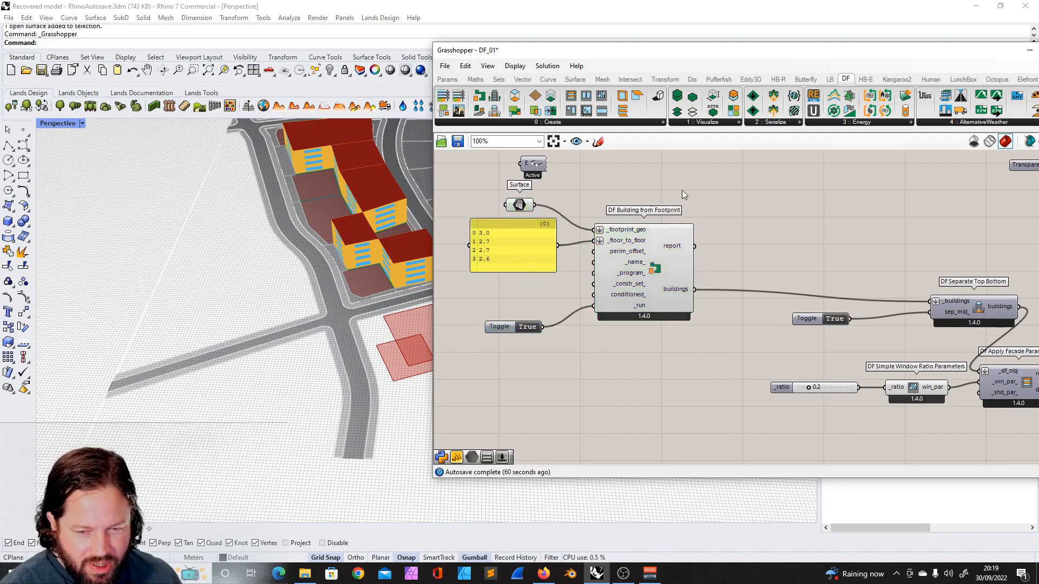
- Inspect the individual footprint surfaces under the building in the viewport
click(664, 232)
right_drag(347, 219, 244, 207)
scroll(258, 261, down, 6)
scroll(316, 214, up, 12)
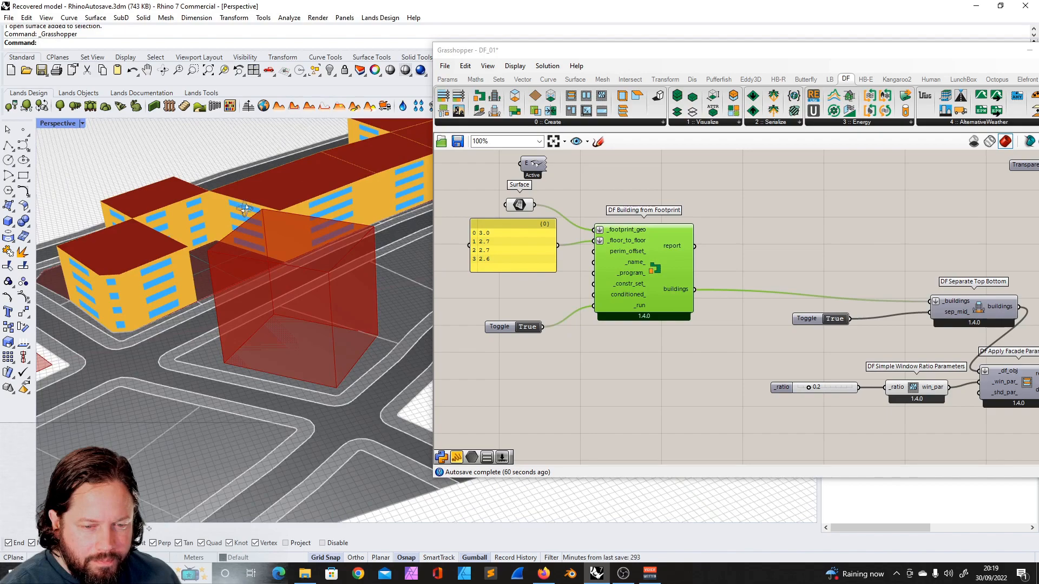
scroll(264, 258, down, 5)
right_drag(263, 259, 273, 294)
scroll(287, 265, up, 9)
scroll(287, 265, down, 6)
right_drag(177, 261, 181, 277)
click(180, 278)
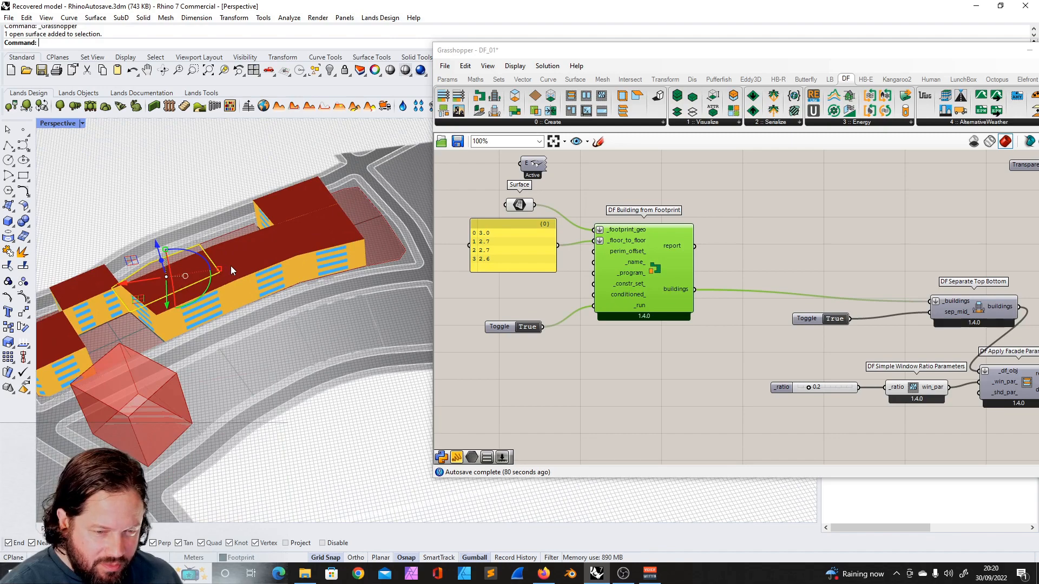
click(197, 323)
click(258, 289)
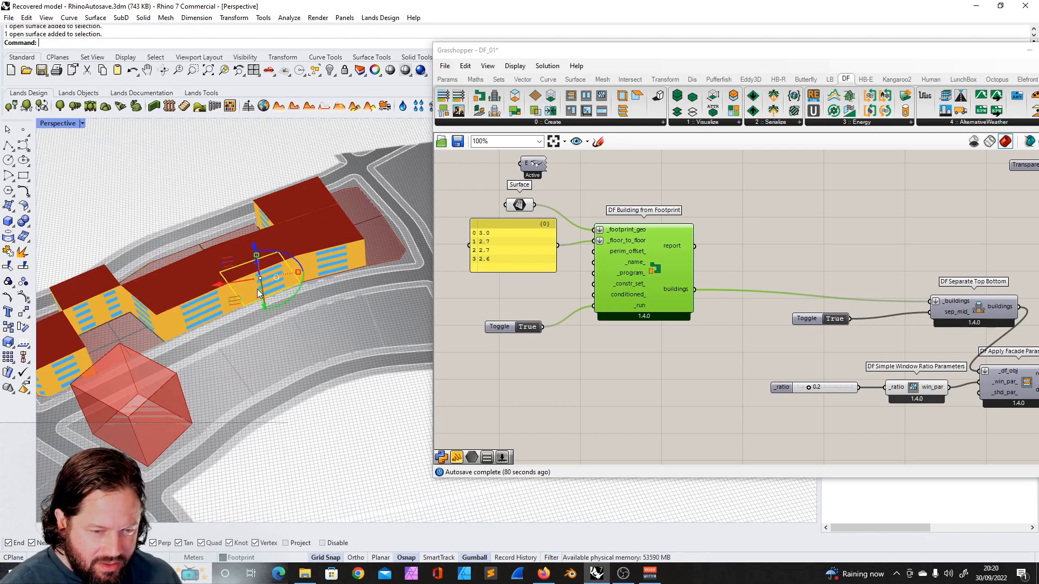
click(341, 265)
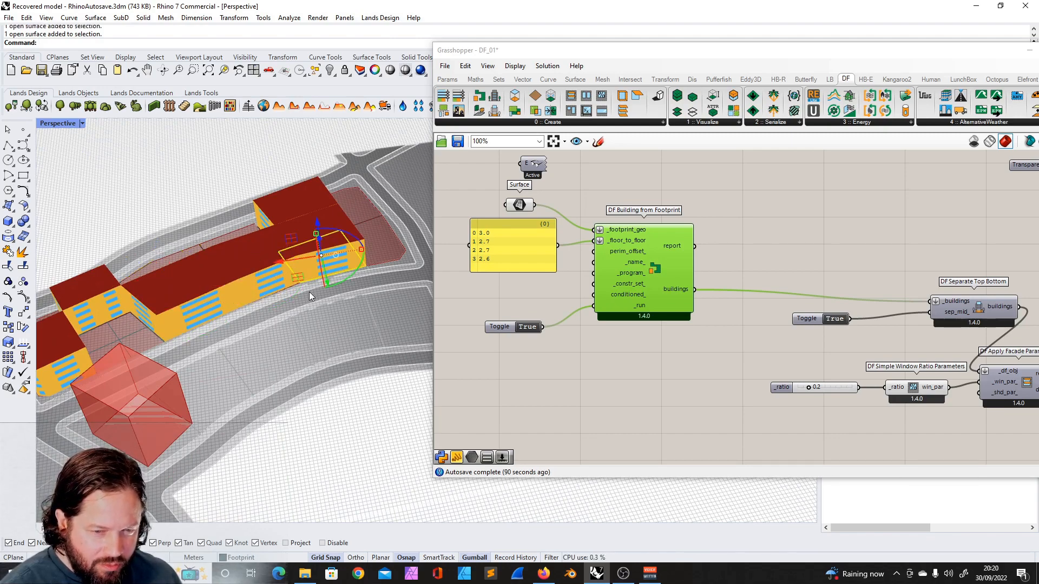
right_drag(309, 293, 293, 289)
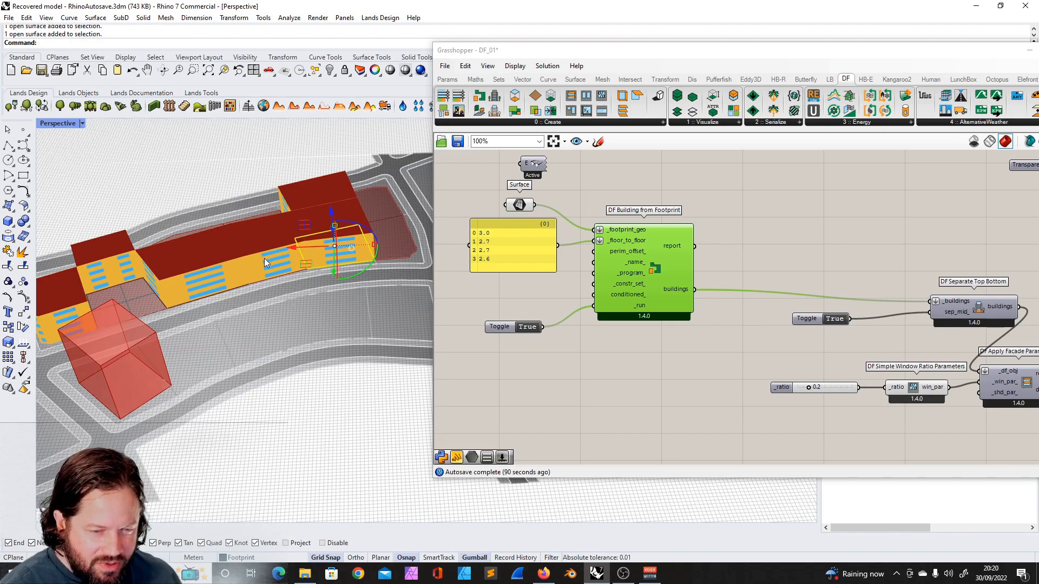
scroll(325, 248, down, 7)
scroll(250, 274, up, 6)
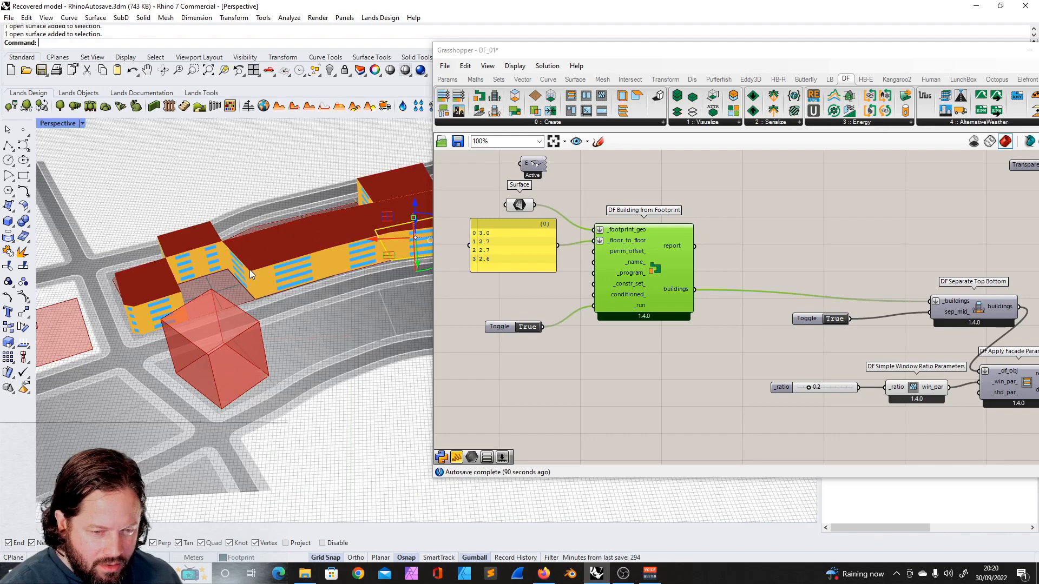
scroll(255, 254, down, 2)
right_drag(217, 272, 293, 270)
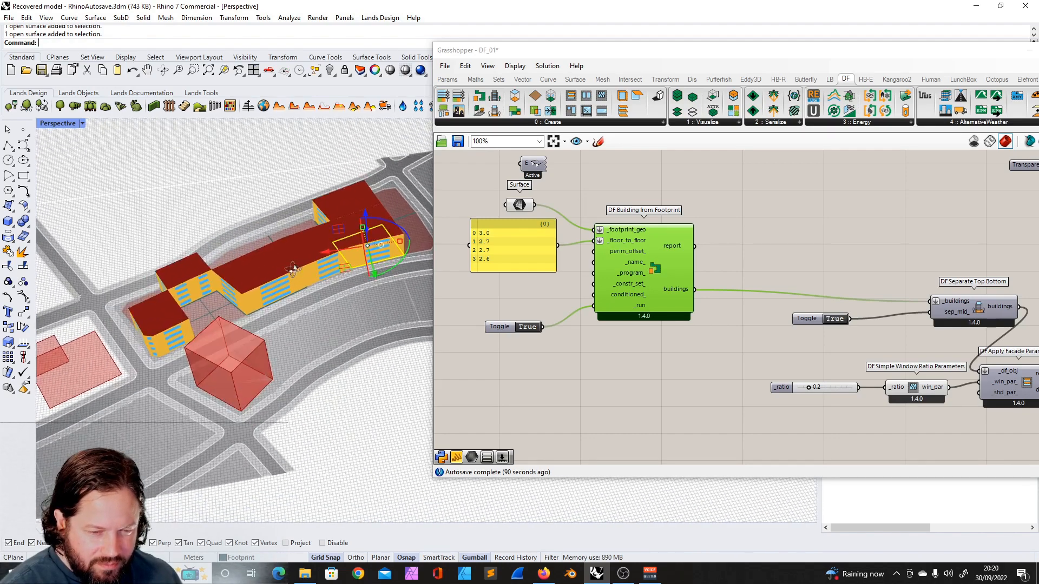
- Try to set multiple surfaces on the footprint Surface parameter
click(599, 177)
right_click(524, 206)
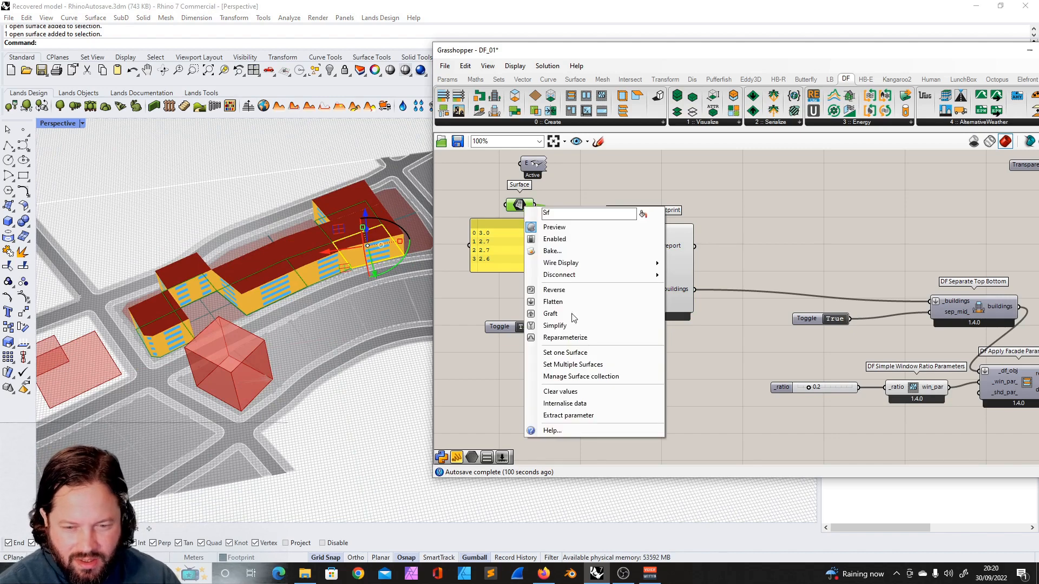
click(589, 364)
click(294, 157)
- Set the footprint Surface parameter to two adjacent footprint surfaces picked in the viewport
right_click(518, 204)
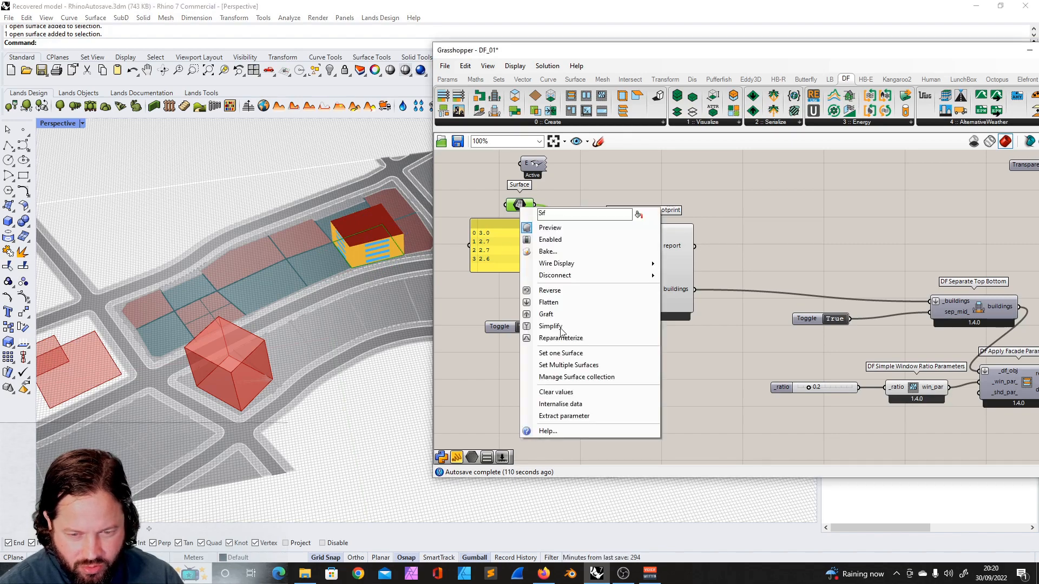
click(565, 365)
click(371, 249)
click(291, 285)
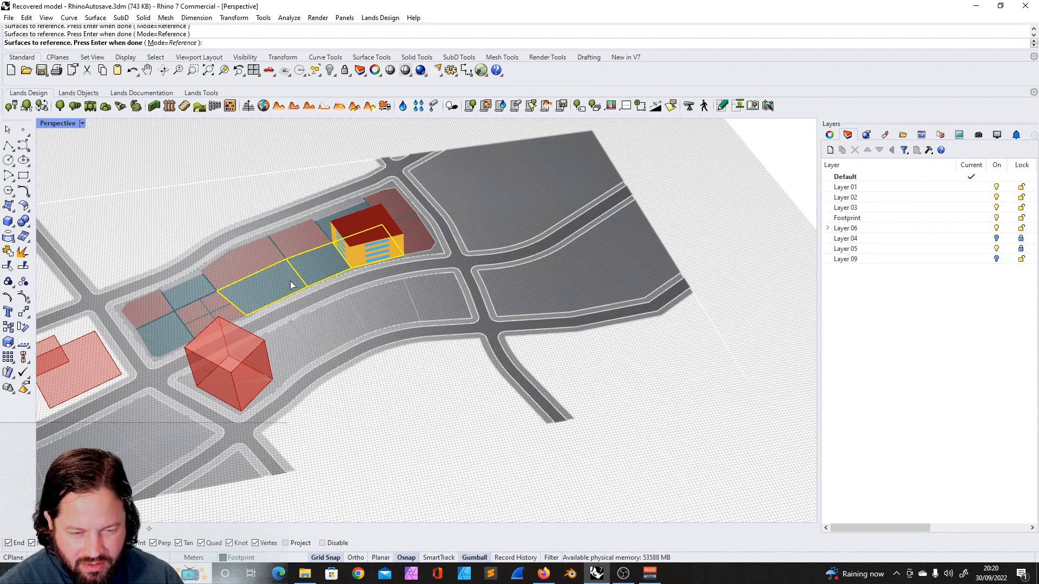
key(Return)
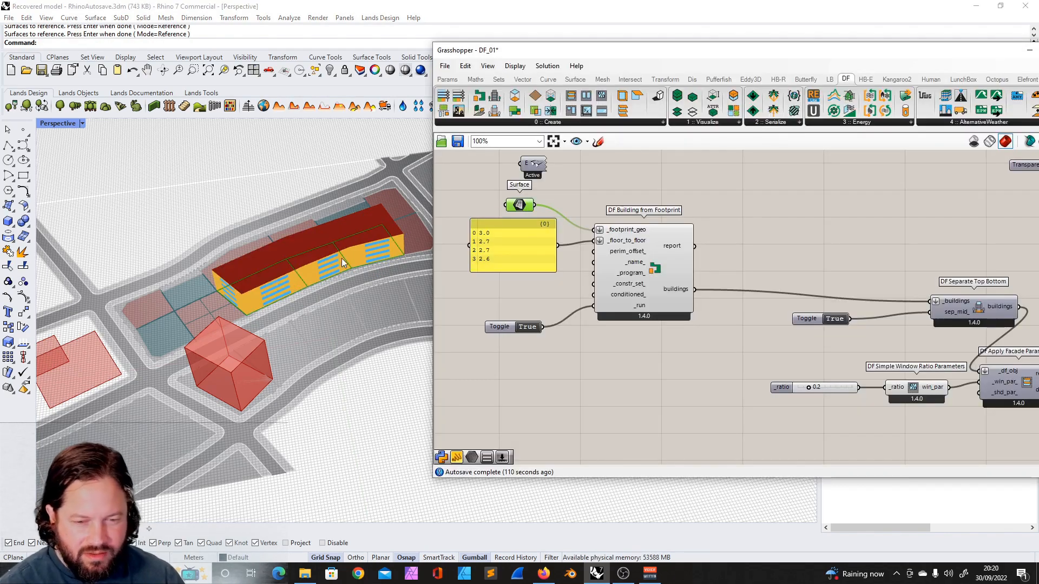
- Examine the regenerated building on the new footprints in the viewport and canvas
scroll(329, 242, up, 5)
scroll(288, 264, down, 6)
right_drag(287, 265, 341, 262)
scroll(339, 244, up, 8)
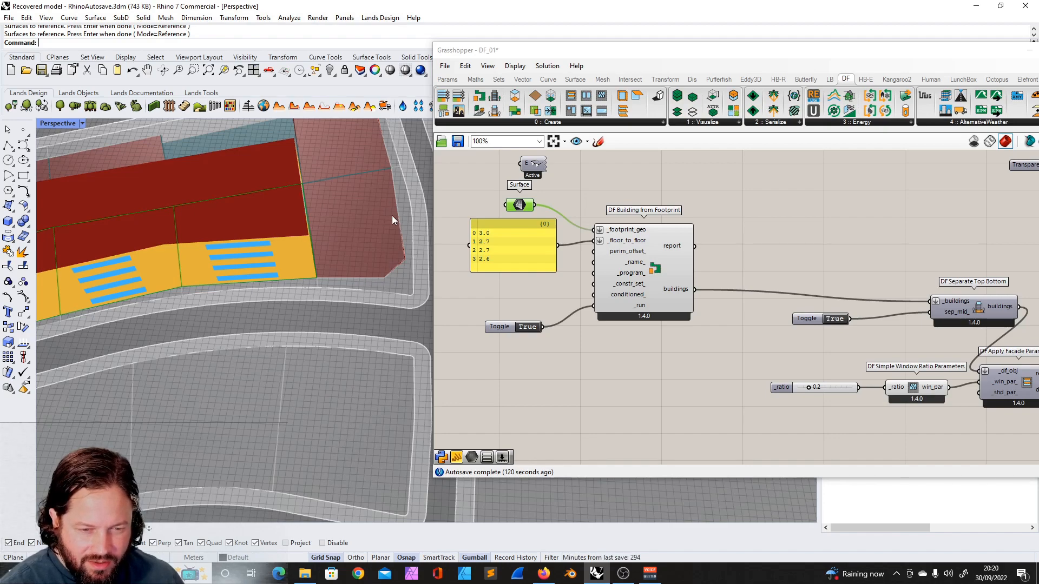
scroll(391, 226, down, 8)
scroll(363, 281, up, 6)
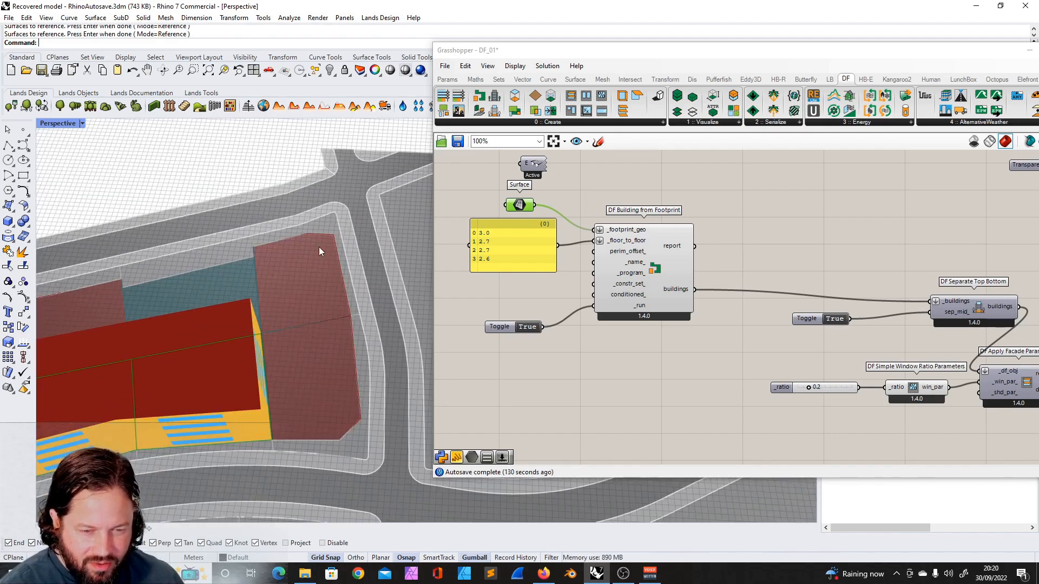
scroll(320, 247, down, 8)
scroll(204, 288, up, 7)
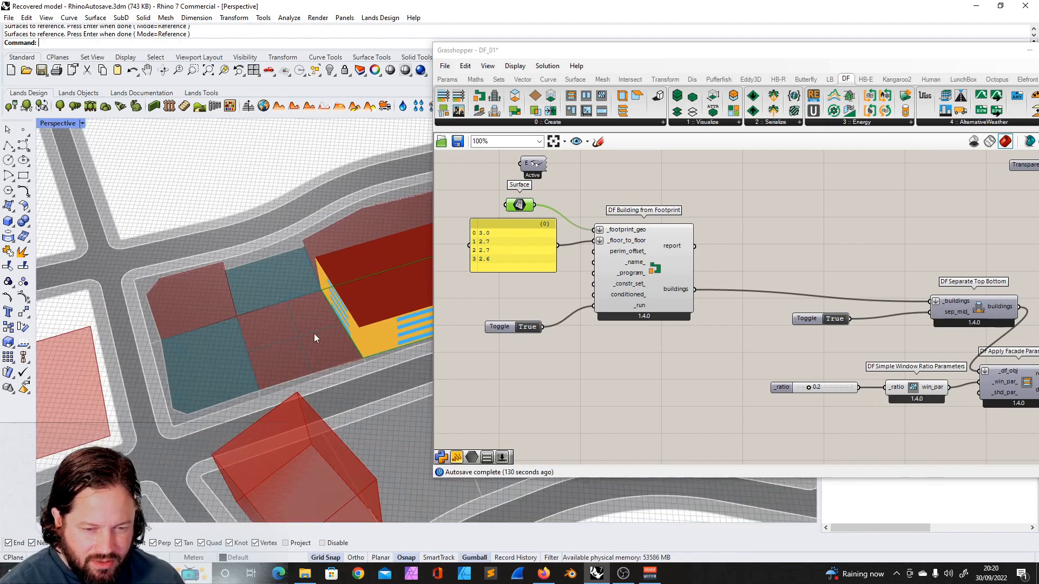
right_drag(315, 334, 318, 315)
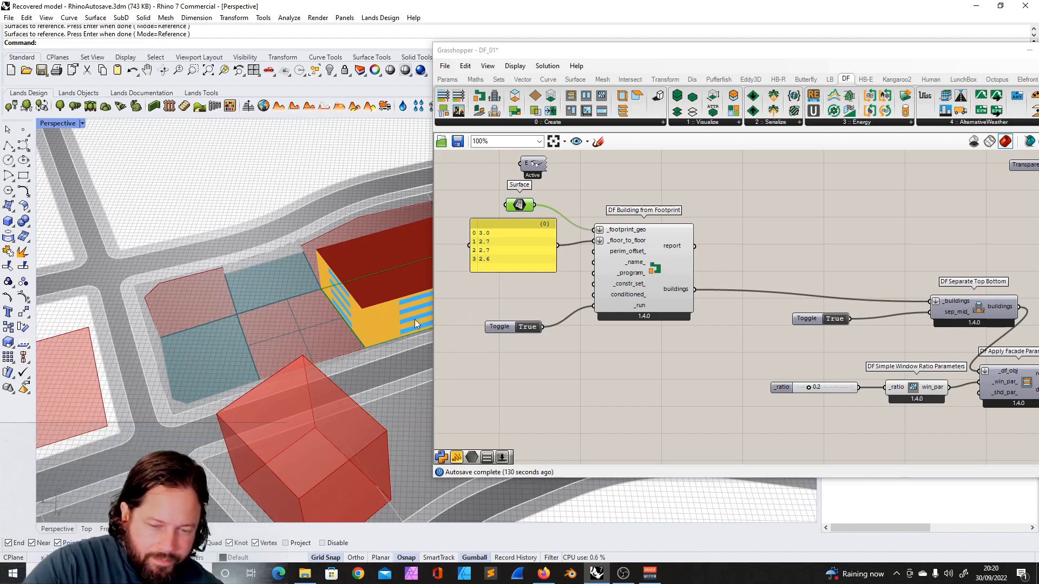
scroll(255, 323, down, 6)
scroll(303, 319, up, 5)
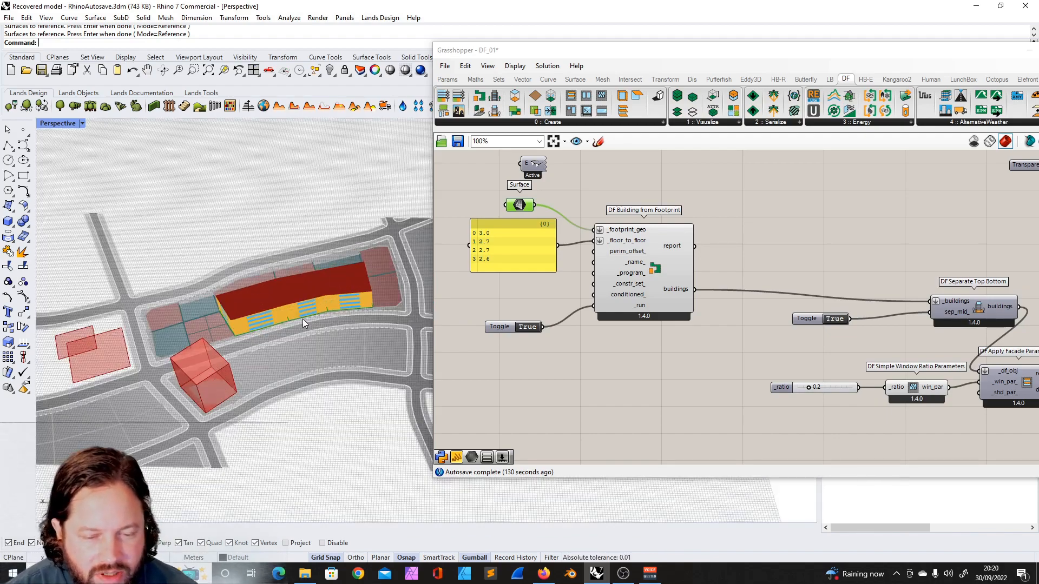
scroll(291, 296, down, 4)
scroll(281, 301, up, 5)
scroll(287, 297, down, 4)
scroll(299, 295, up, 2)
scroll(299, 296, up, 3)
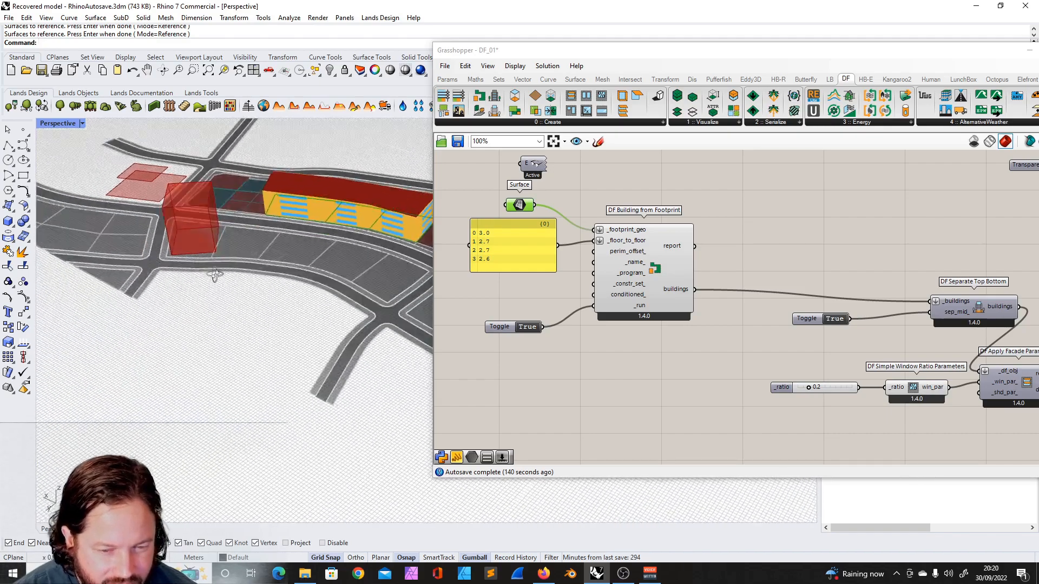
scroll(303, 298, down, 3)
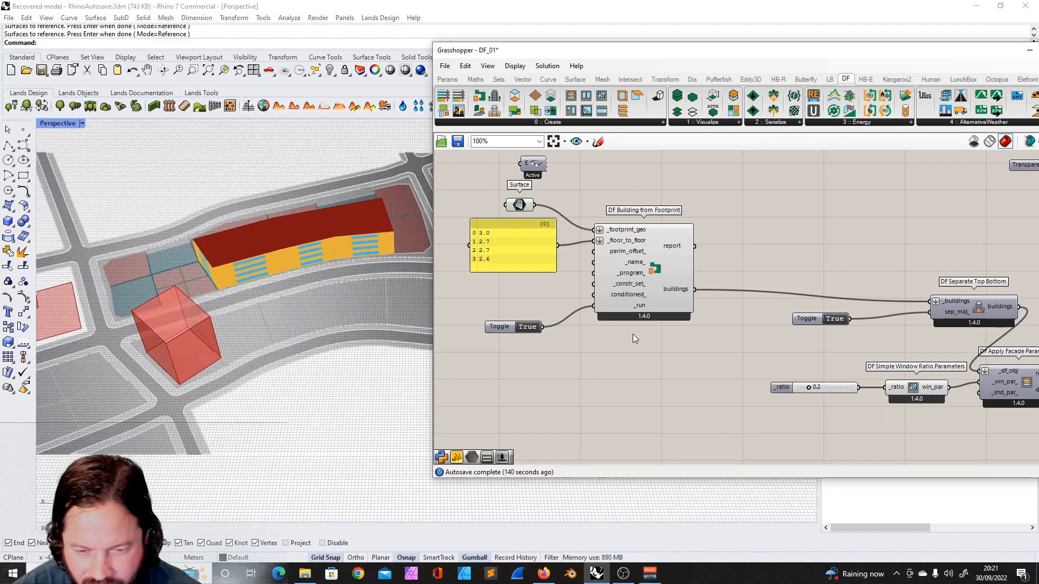
scroll(657, 245, down, 4)
scroll(628, 360, up, 4)
scroll(628, 360, down, 5)
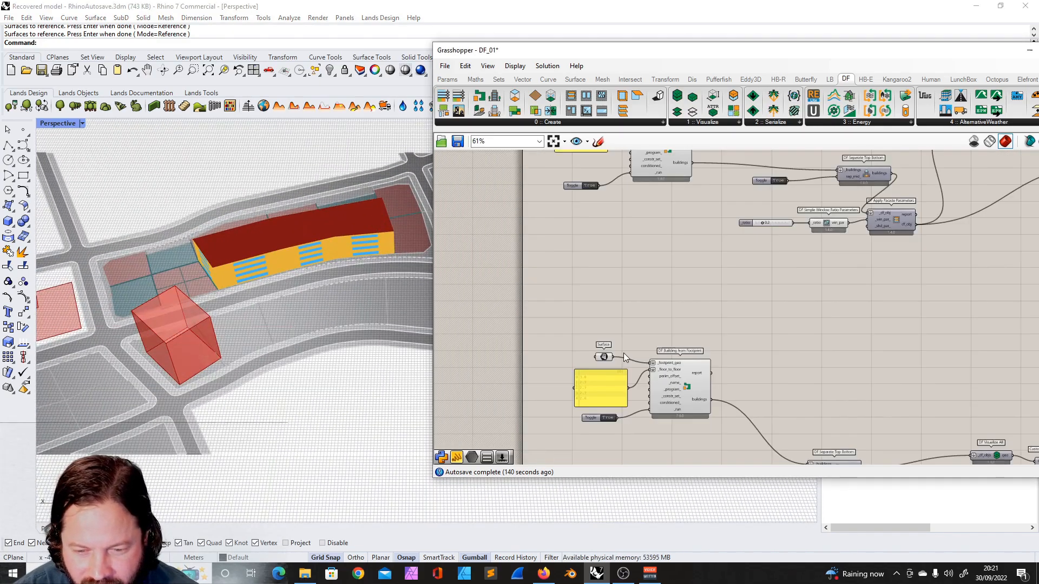
- Inspect the building's facade and footprints in the viewport from several angles and zoom levels
scroll(606, 355, up, 4)
right_click(615, 350)
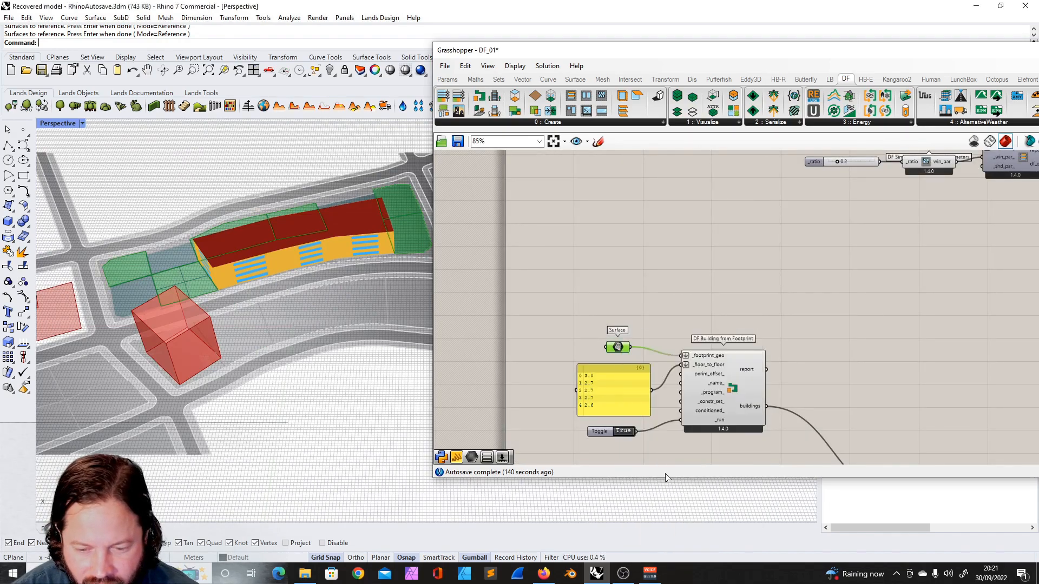
click(668, 477)
click(200, 278)
scroll(628, 346, down, 5)
scroll(677, 335, up, 3)
mouse_move(385, 275)
right_down()
mouse_move(382, 247)
mouse_move(376, 265)
right_up()
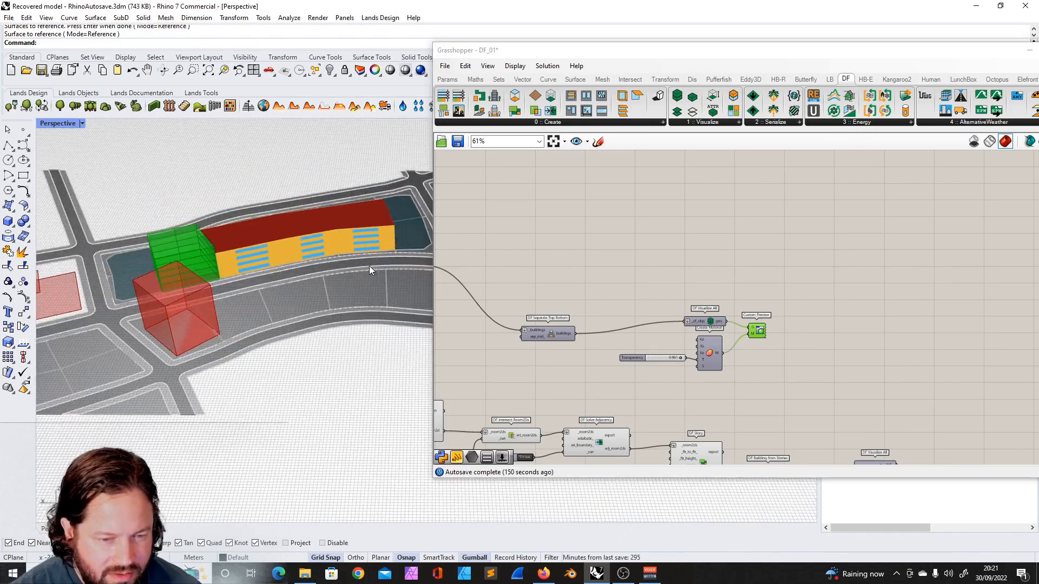
scroll(235, 243, up, 7)
scroll(235, 242, down, 5)
click(489, 269)
scroll(209, 271, up, 6)
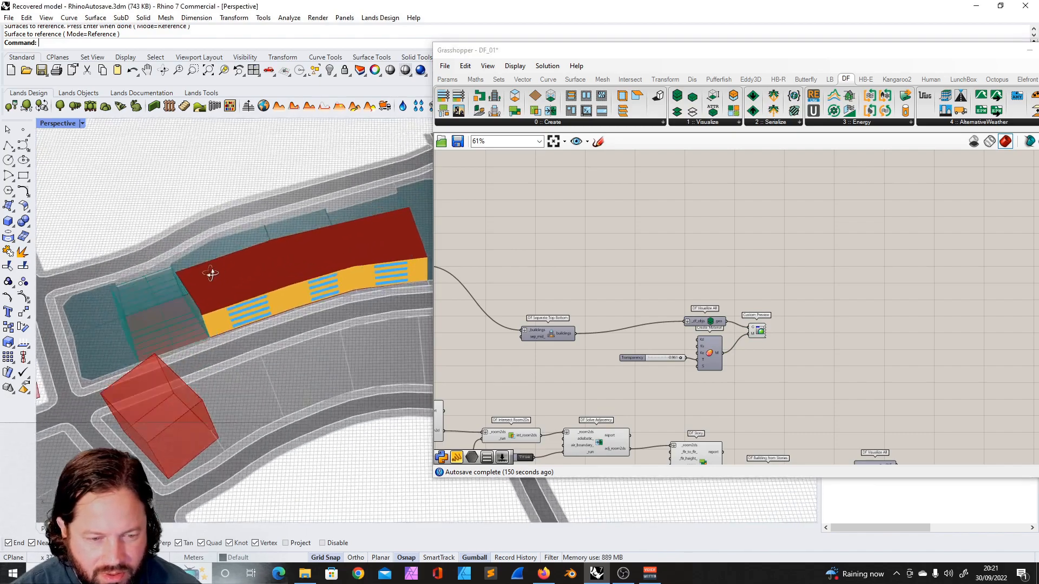
scroll(324, 270, down, 4)
right_drag(336, 275, 370, 279)
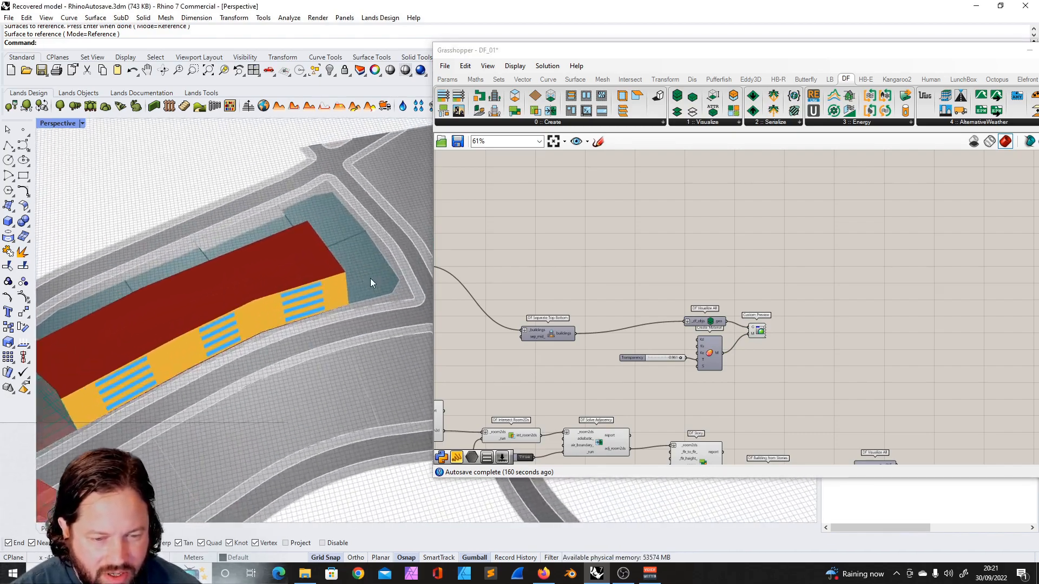
scroll(370, 279, down, 6)
scroll(449, 271, down, 4)
scroll(470, 251, up, 6)
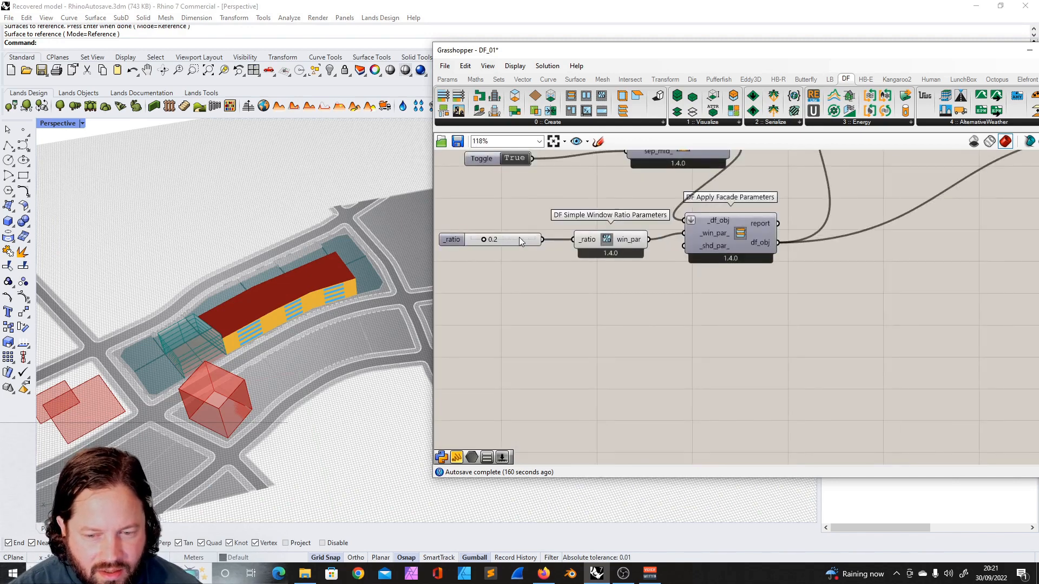
- Set the simple window ratio slider to 0.8 and zoom in on the facade
mouse_move(509, 242)
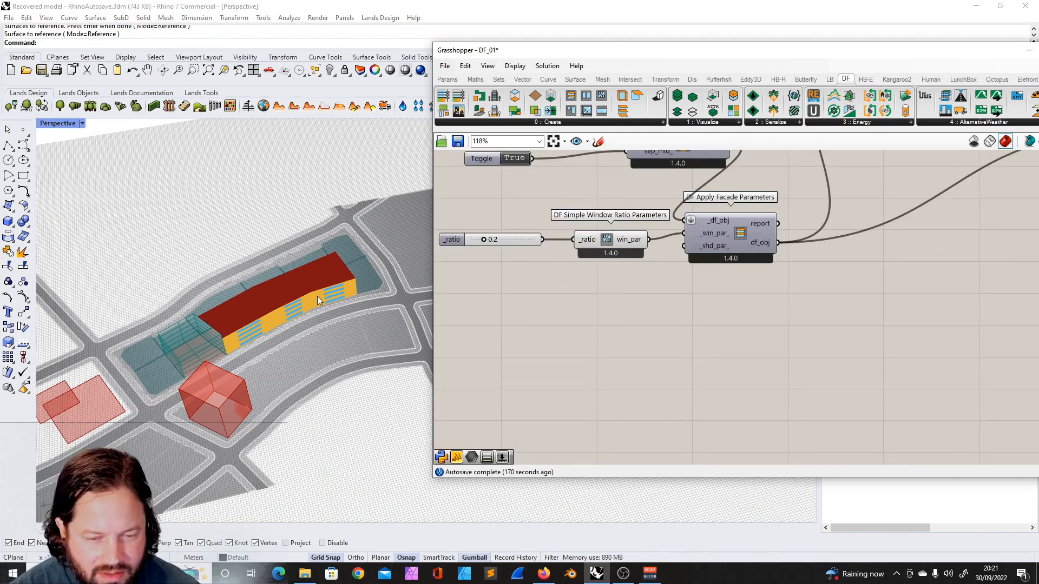
scroll(292, 315, up, 6)
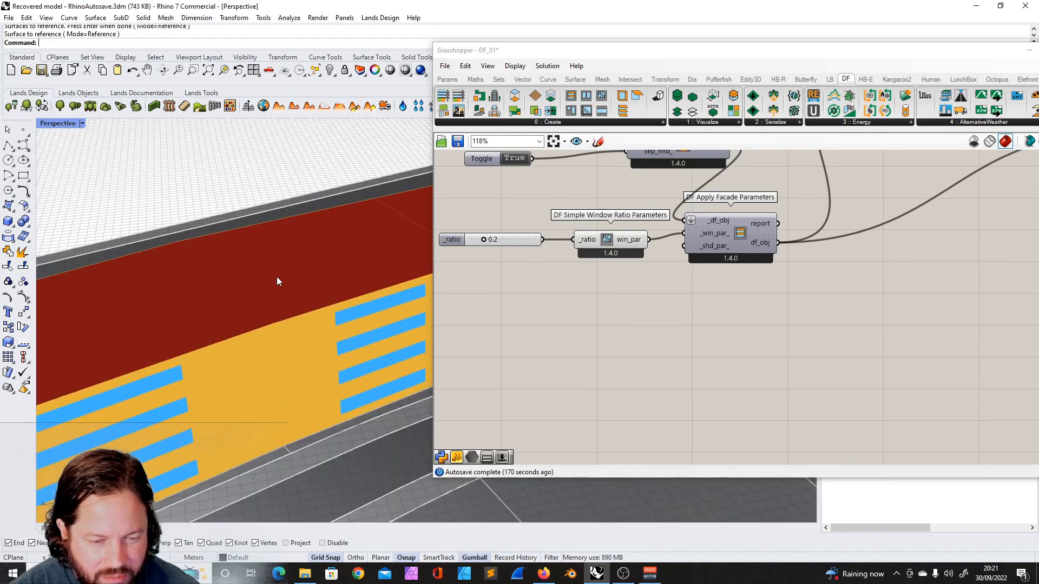
drag(482, 239, 521, 213)
mouse_move(196, 294)
right_down()
mouse_move(204, 301)
mouse_move(264, 258)
mouse_move(192, 292)
right_up()
scroll(206, 298, up, 3)
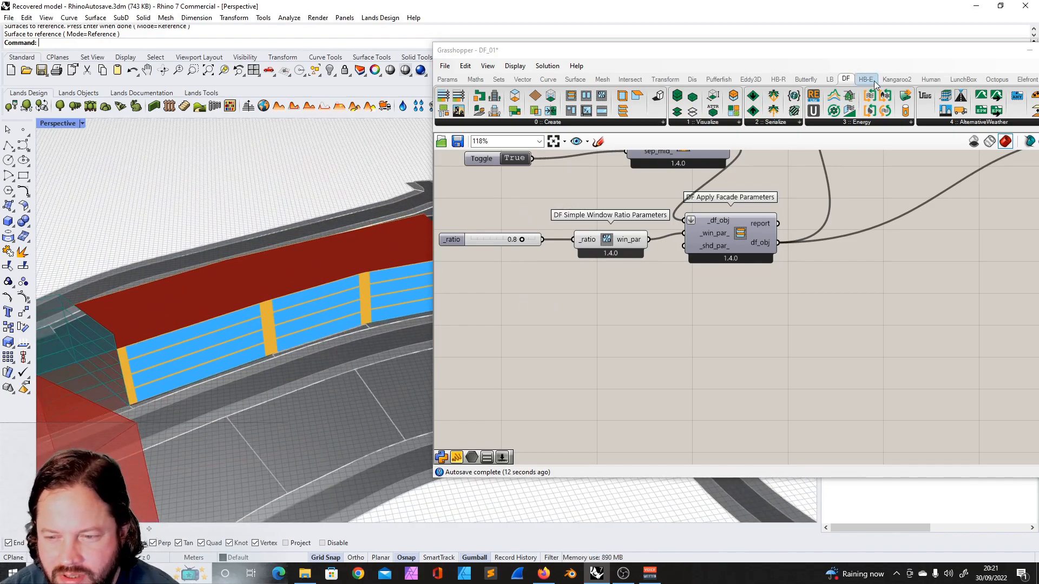
- Add an HB Facade Parameters component to the canvas below the window ratio component
drag(904, 54, 821, 55)
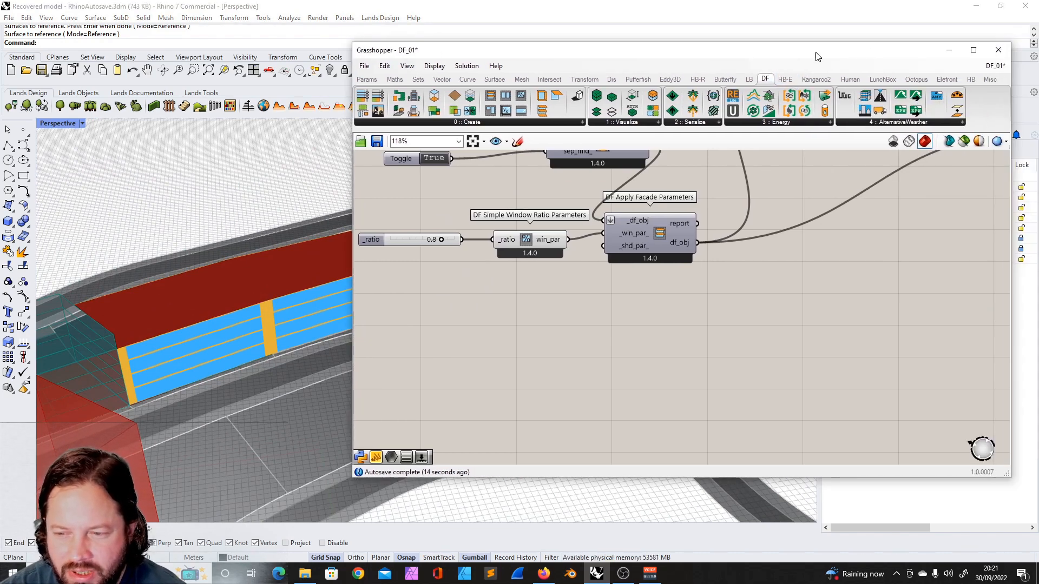
click(972, 79)
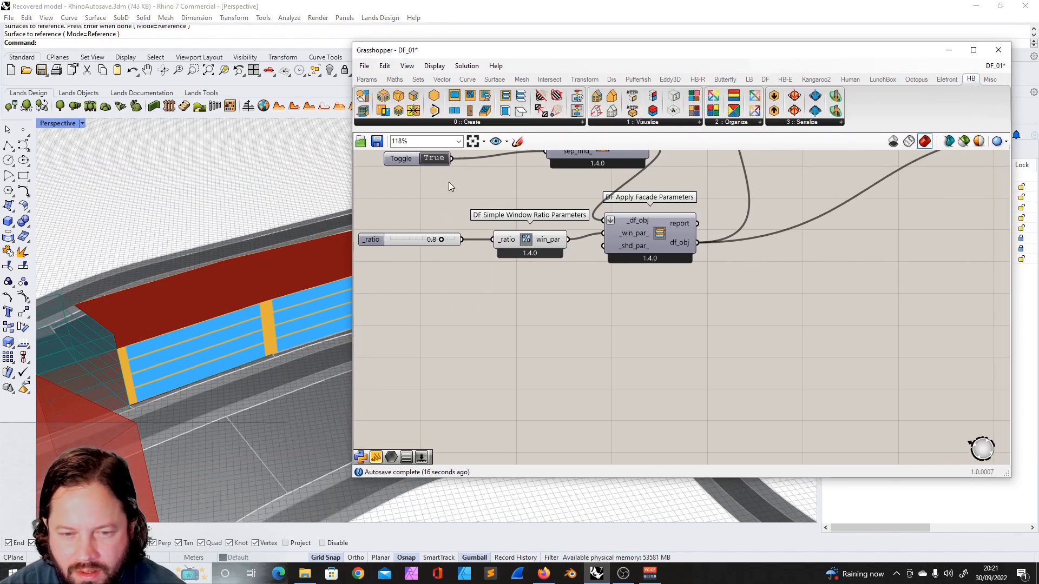
click(485, 122)
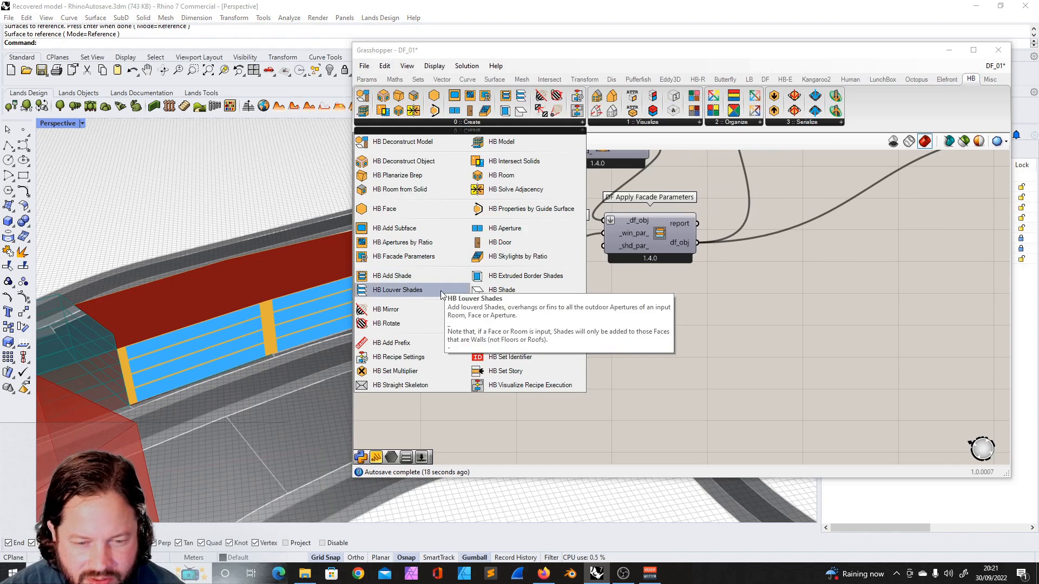
click(404, 257)
click(610, 334)
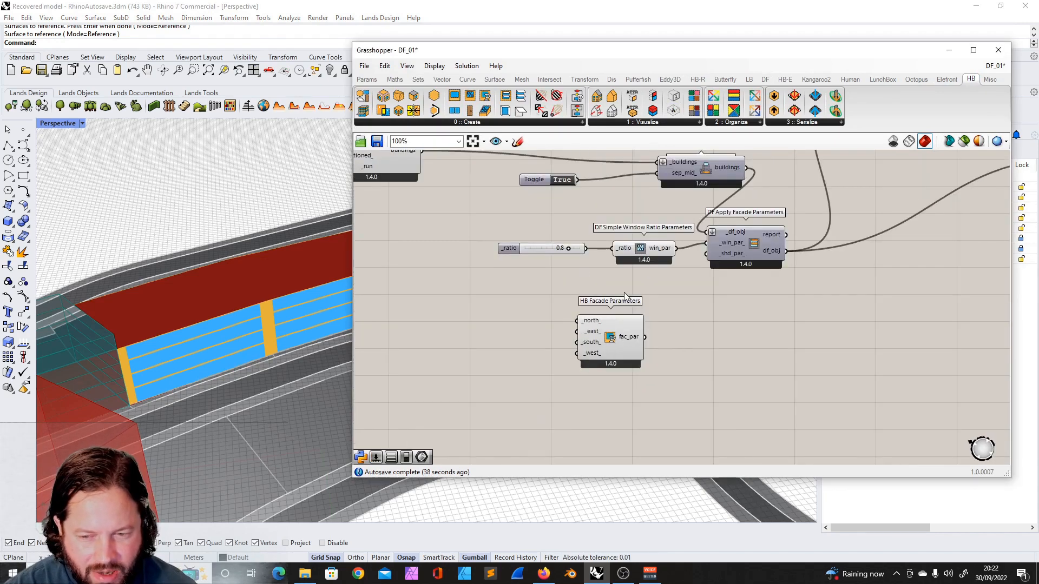
- Rearrange the components and connect the facade parameters output to the simple window ratio input
click(750, 248)
drag(613, 335, 558, 286)
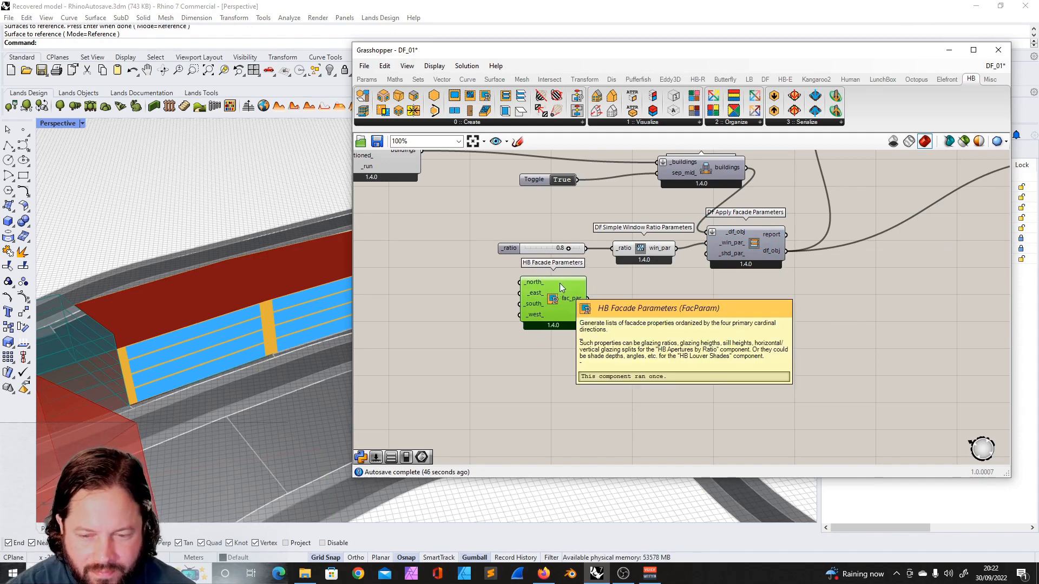
drag(546, 249, 501, 246)
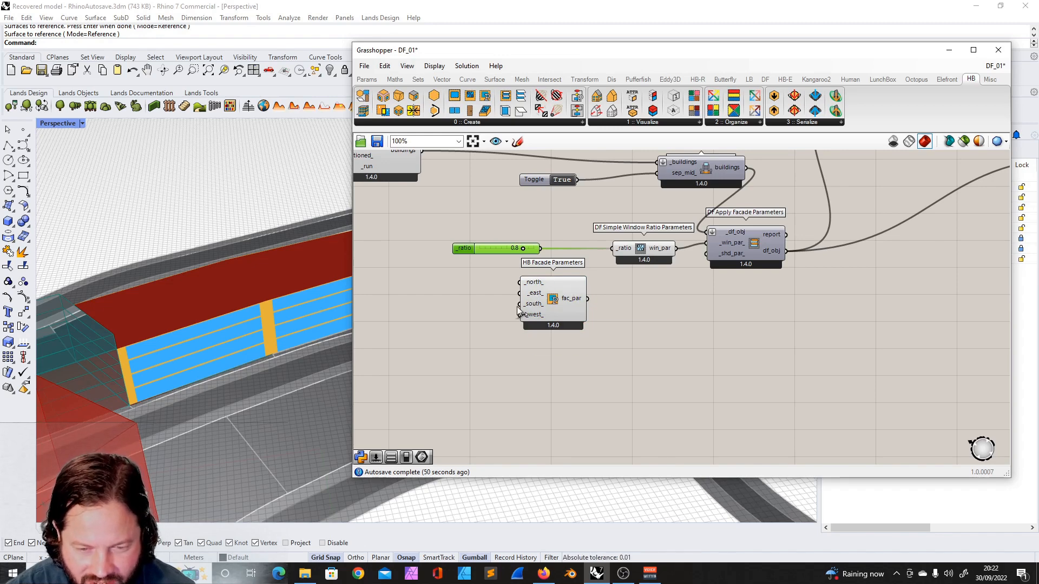
drag(567, 293, 612, 249)
- Connect the ratio slider to the facade component's north input and set it to 0.5
drag(491, 252, 531, 270)
scroll(261, 273, down, 5)
right_drag(261, 275, 292, 371)
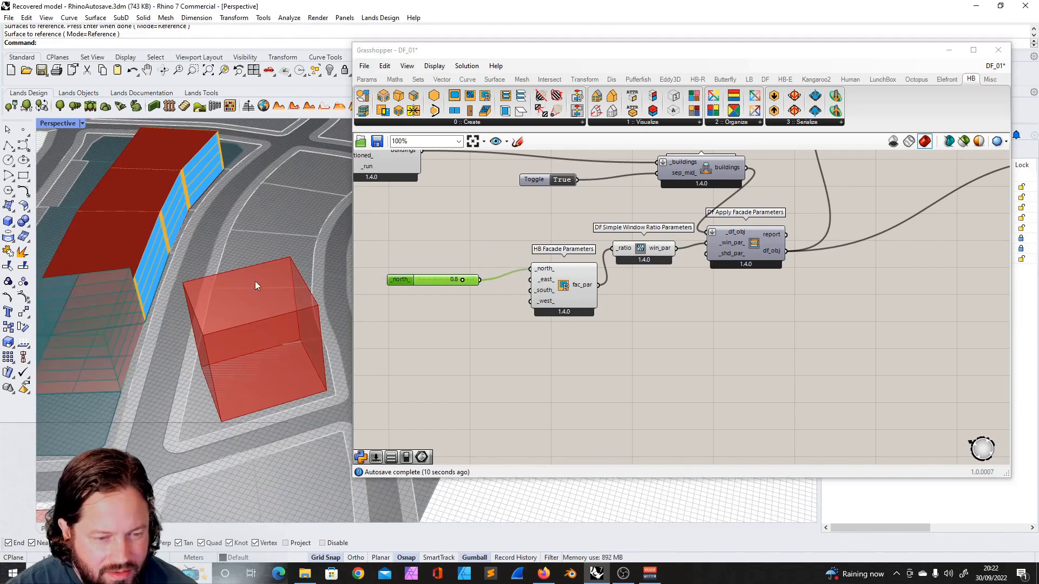
drag(465, 282, 441, 277)
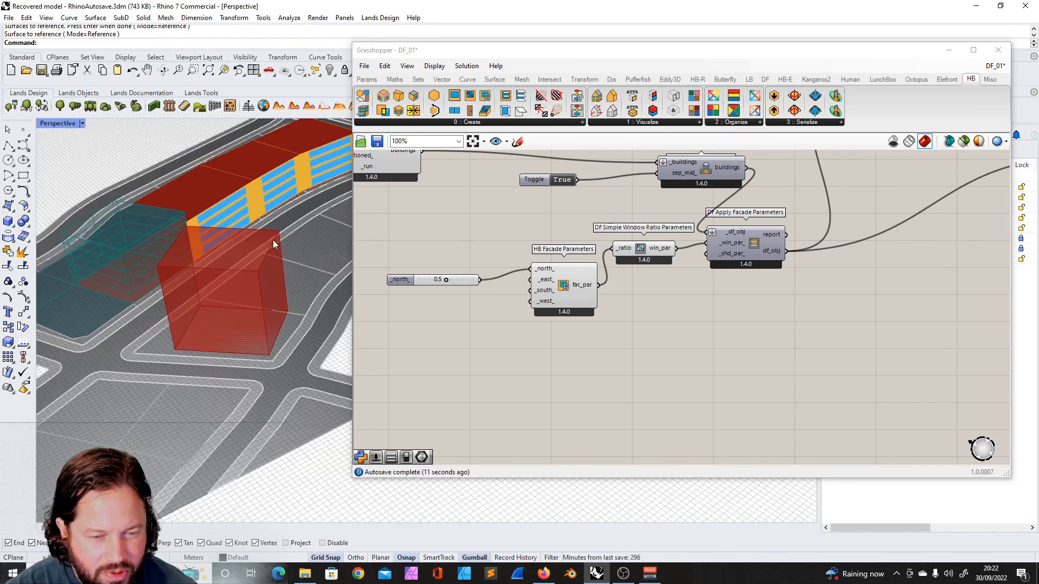
right_drag(274, 245, 257, 299)
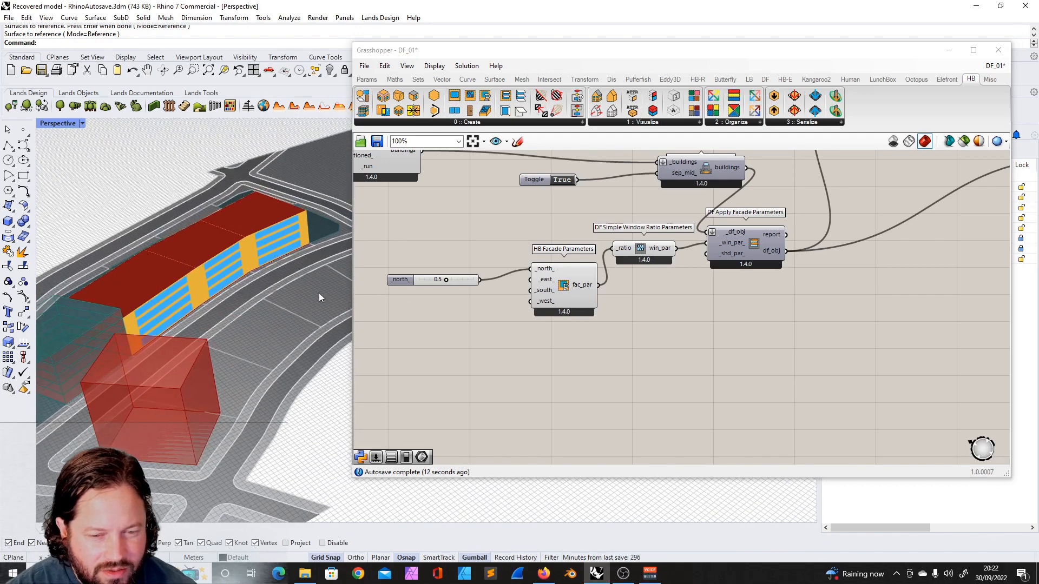
- Add a DF Repeating Window Ratio Parameters component beneath the facade parameters component
click(533, 285)
scroll(498, 280, up, 1)
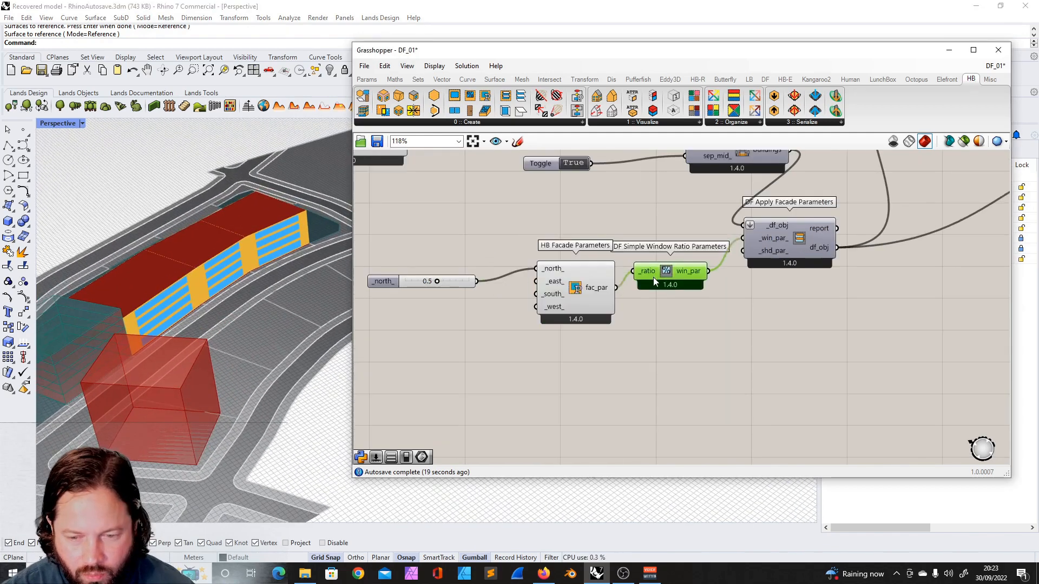
drag(654, 280, 653, 297)
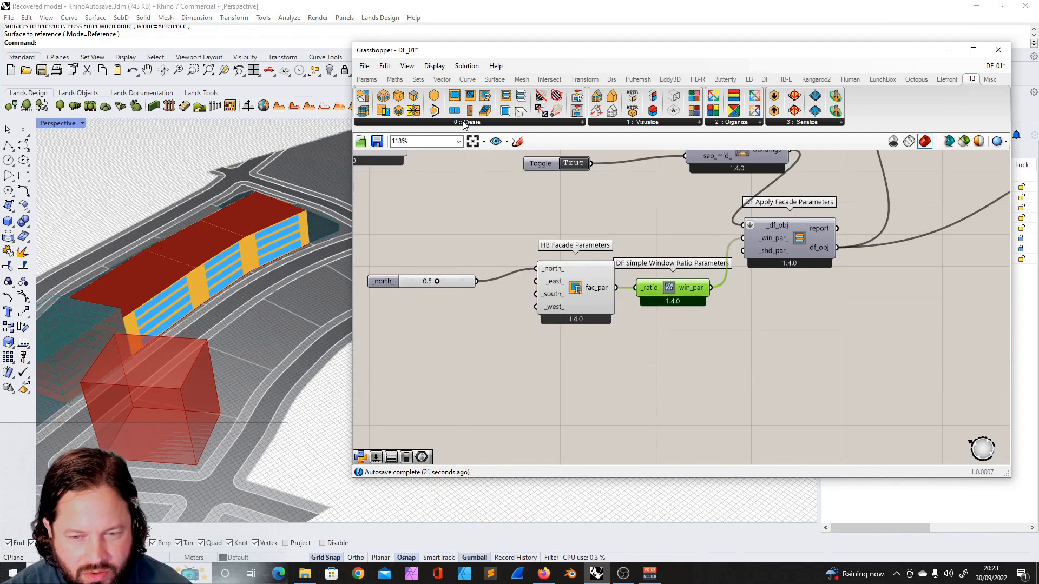
click(765, 79)
click(469, 122)
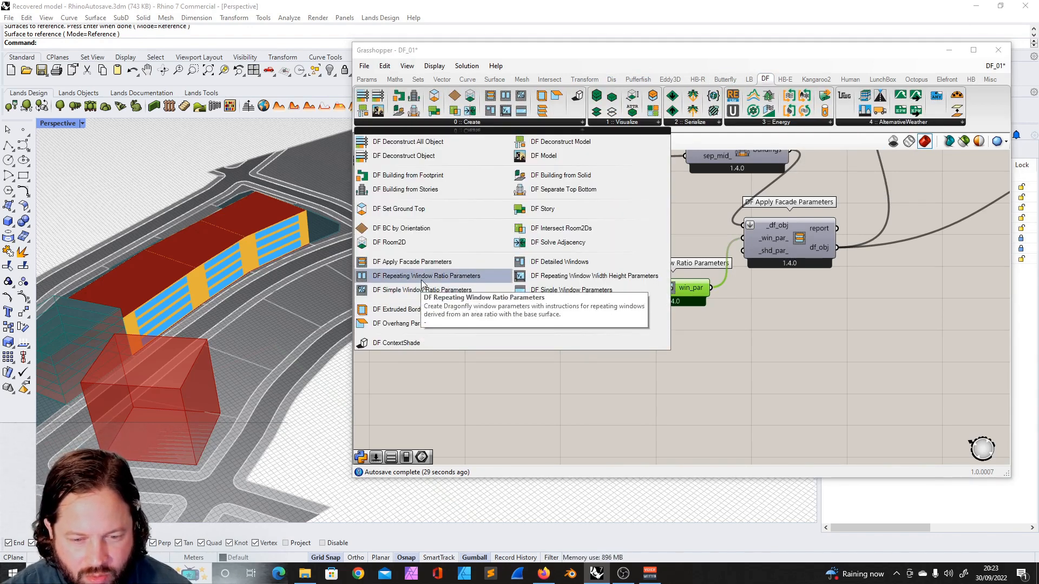
click(421, 276)
click(561, 379)
- Route the facade parameters through the repeating window ratio component into Apply Facade Parameters, with north at 0.7
click(548, 287)
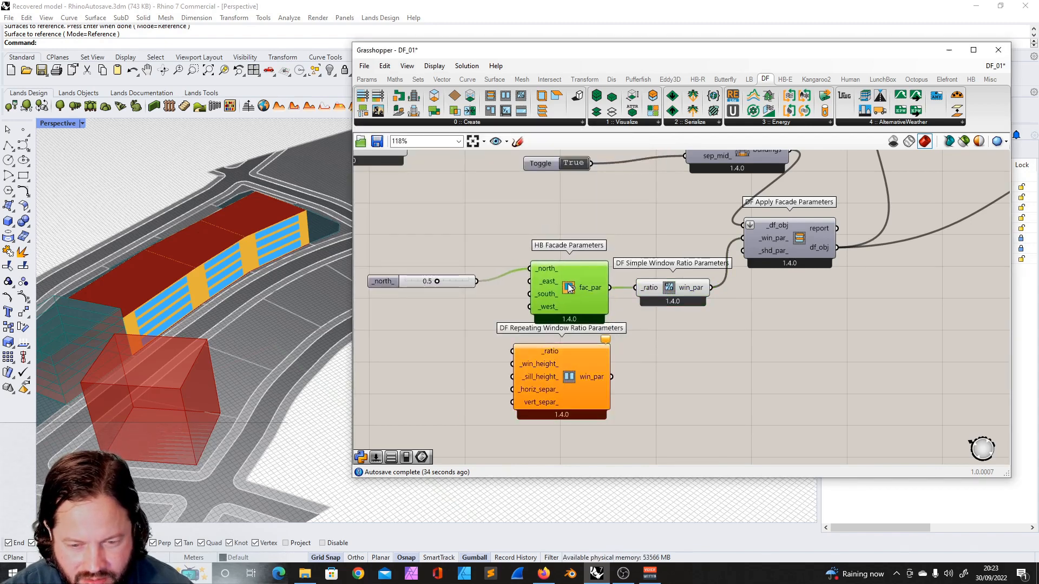
drag(458, 284, 454, 270)
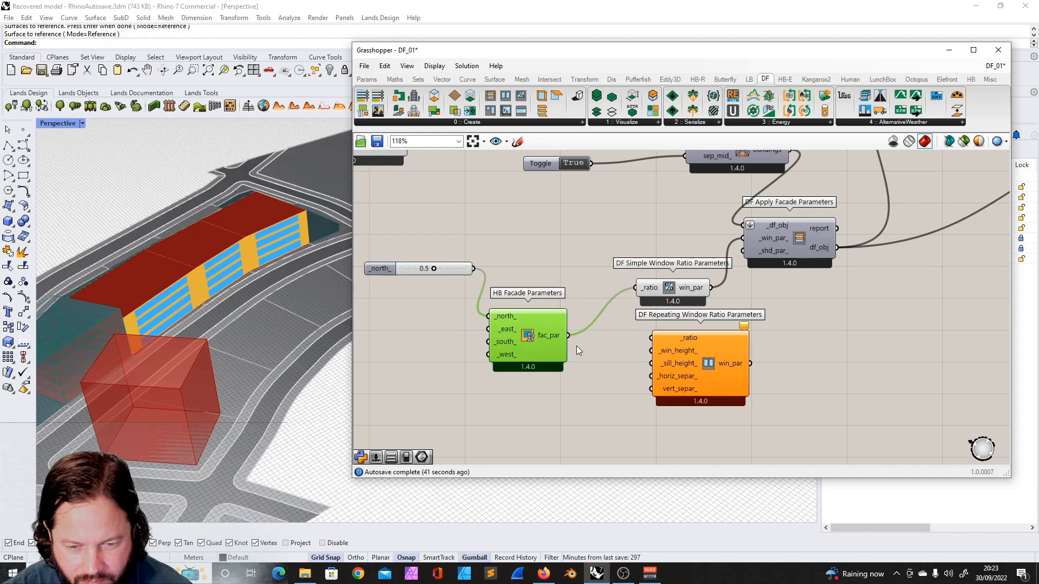
drag(569, 335, 652, 338)
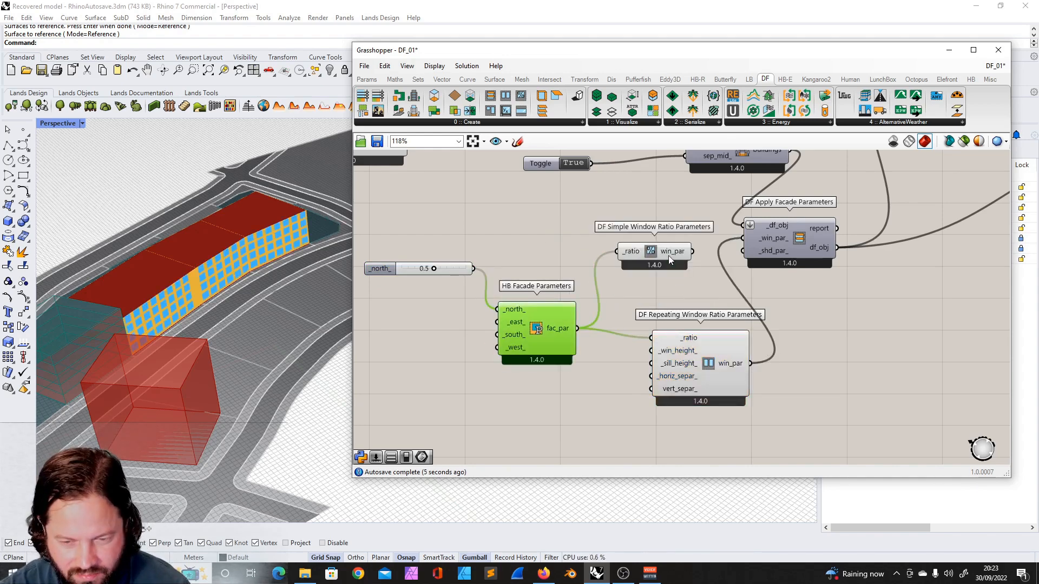
mouse_move(663, 254)
mouse_down()
mouse_move(651, 272)
mouse_move(661, 258)
mouse_up()
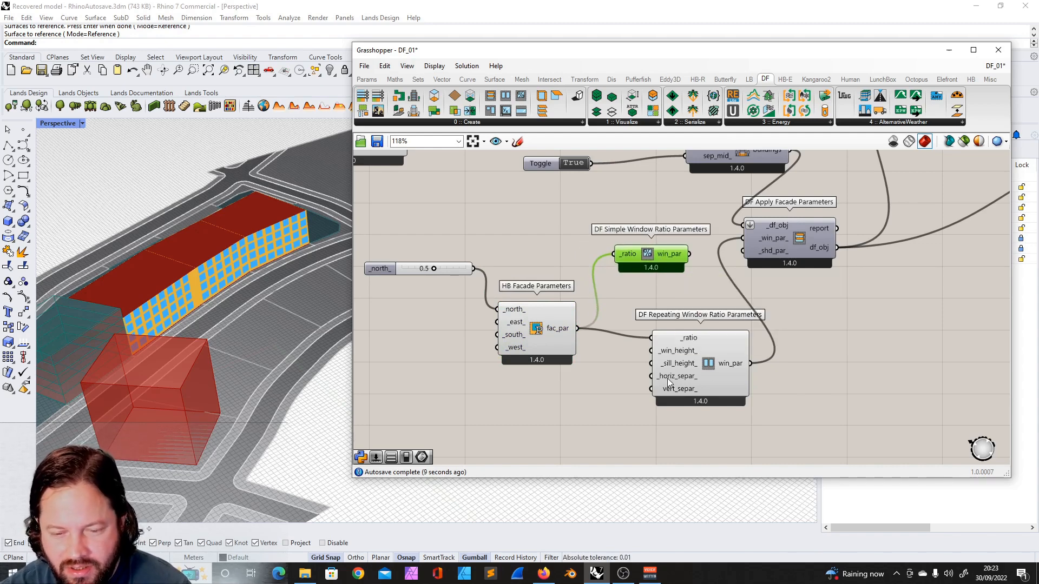
click(448, 282)
drag(456, 273, 433, 306)
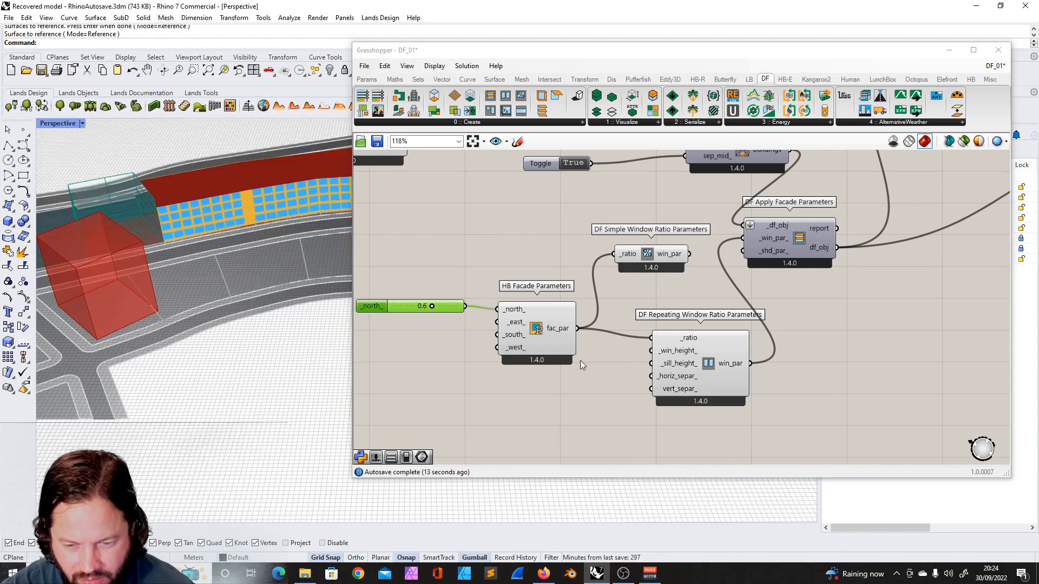
- Duplicate the slider and connect copies to the repeating component's vertical and horizontal separation inputs
click(449, 310)
key(ctrl+c)
key(ctrl+v)
drag(449, 310, 647, 382)
scroll(598, 414, up, 2)
click(681, 382)
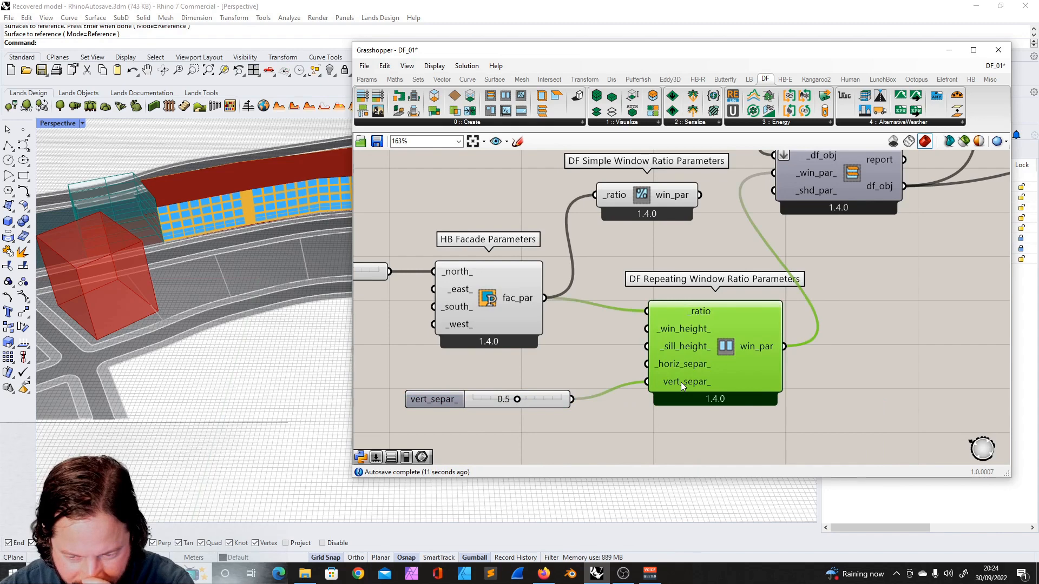
click(540, 404)
mouse_move(683, 384)
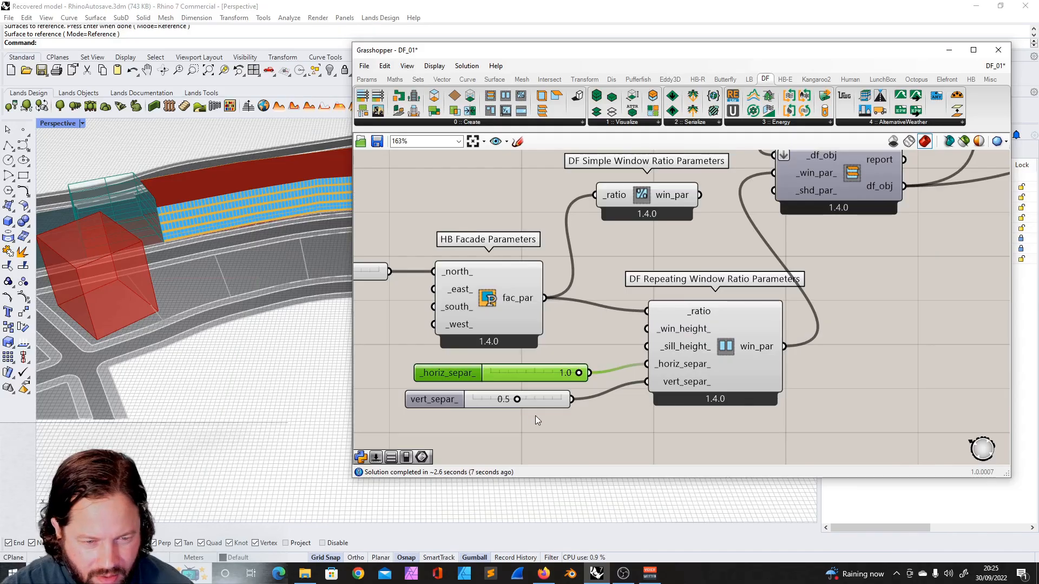
- Extend the horizontal separation slider's range and set it to 3
double_click(451, 371)
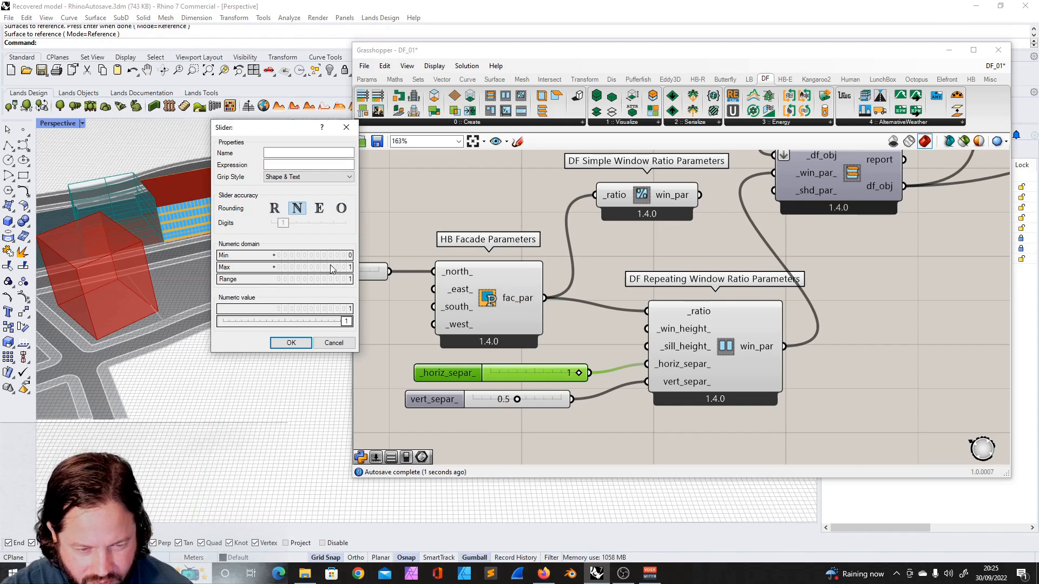
double_click(321, 270)
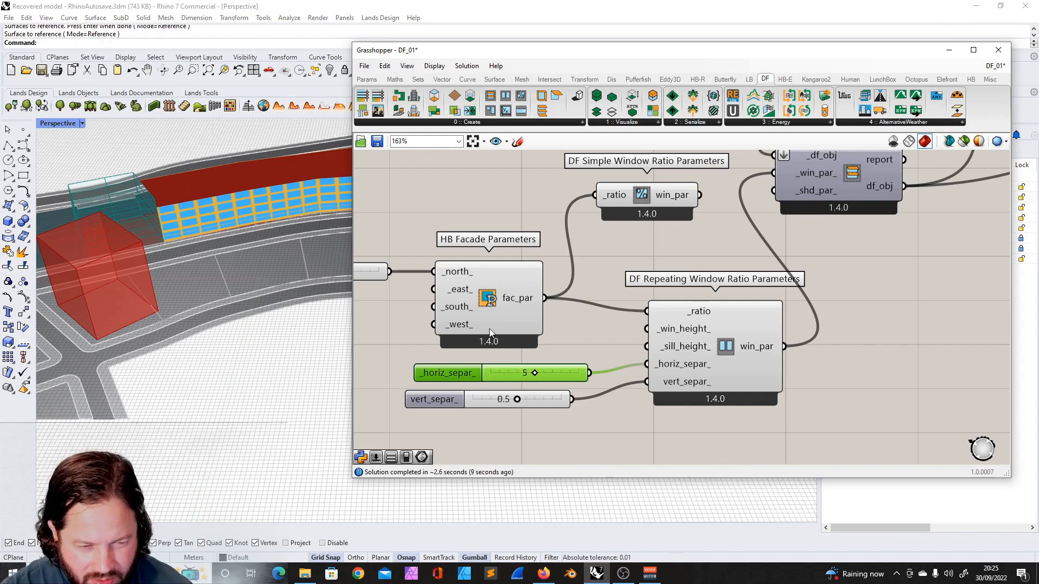
drag(534, 375, 512, 376)
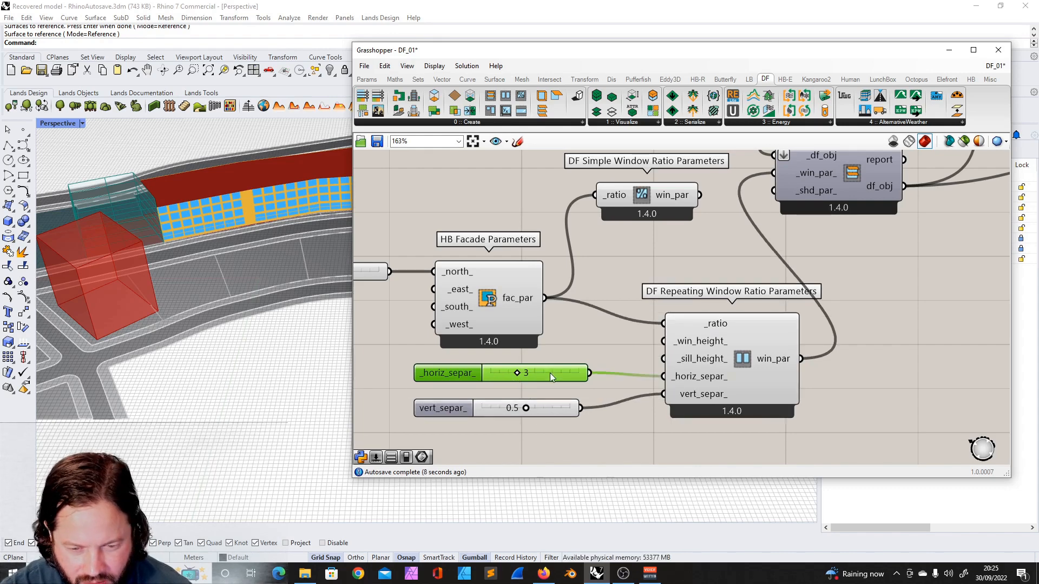
drag(550, 372, 546, 384)
- Duplicate a slider and connect it to the repeating component's window height input
click(543, 403)
key(ctrl+c)
key(ctrl+v)
drag(542, 414, 664, 341)
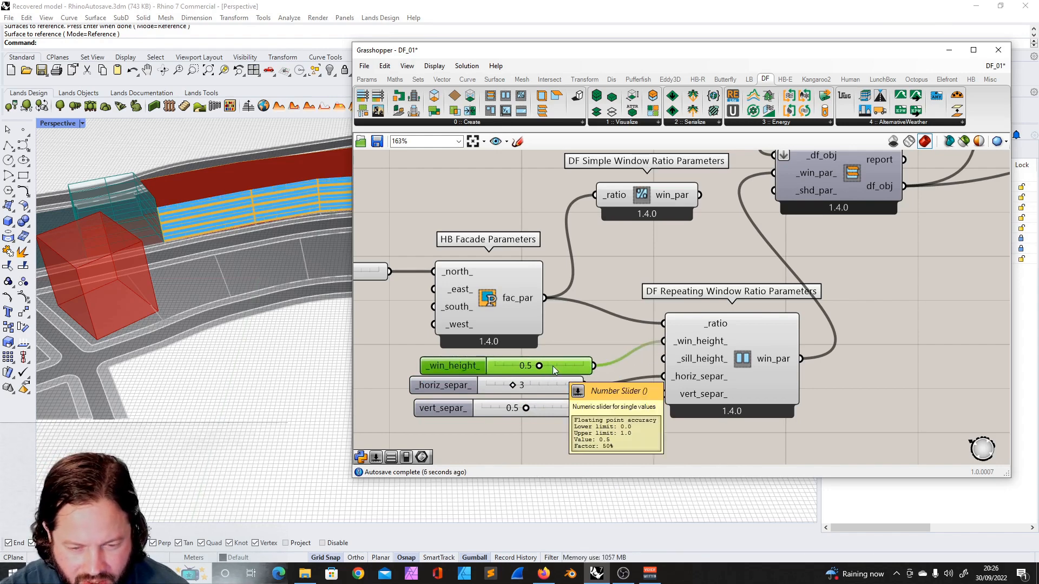
scroll(216, 184, up, 6)
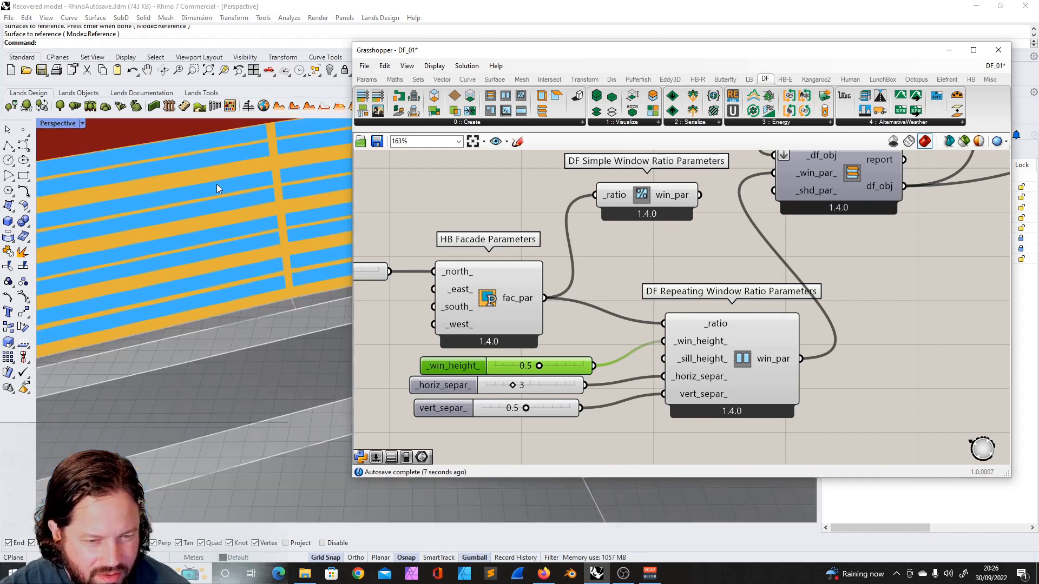
- Set the window height slider to 2
double_click(554, 365)
text(1)
key(Return)
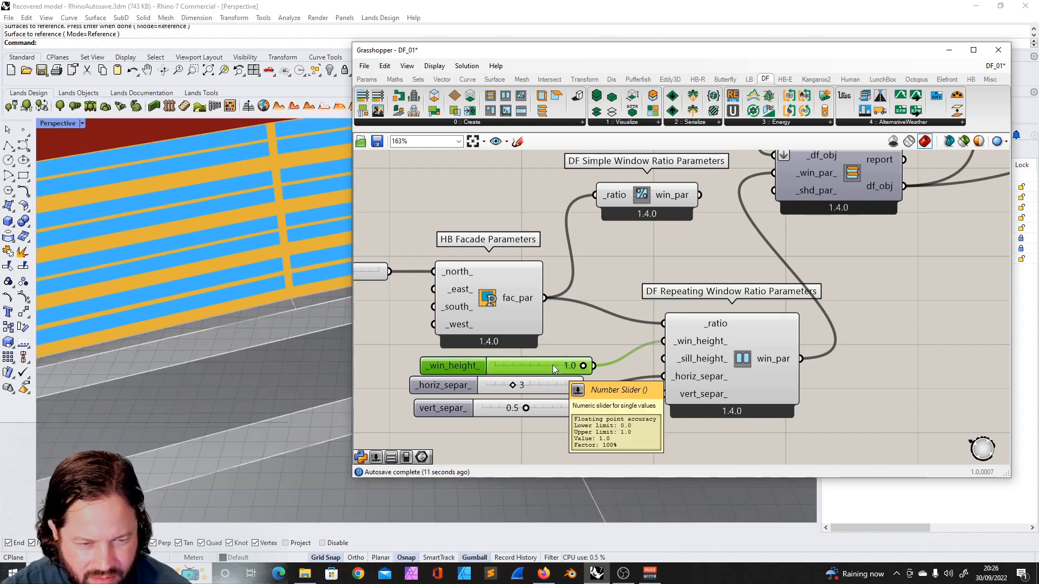
double_click(468, 366)
click(481, 336)
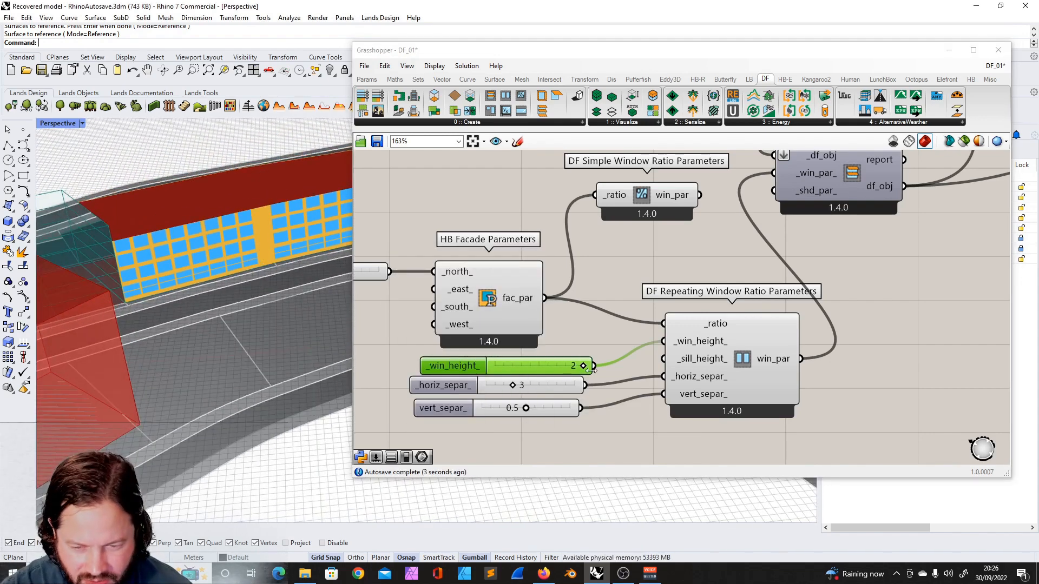
mouse_move(498, 291)
mouse_down()
mouse_move(503, 248)
mouse_move(506, 277)
mouse_up()
- Set the north ratio slider to 0.6 and review the resulting facade in the viewport
scroll(574, 311, down, 5)
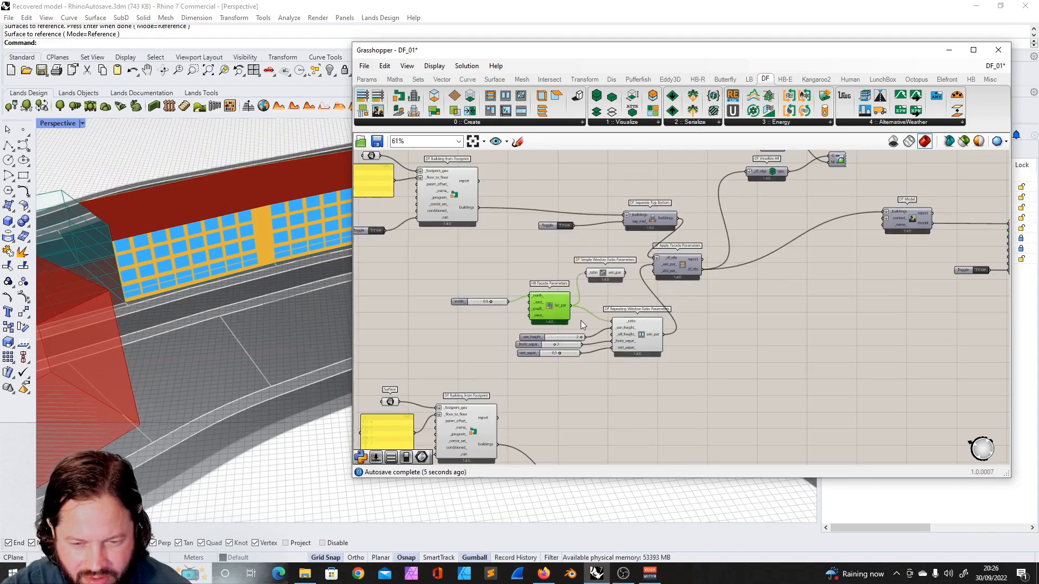
scroll(466, 299, up, 4)
mouse_move(462, 308)
mouse_down()
mouse_move(463, 277)
mouse_move(466, 291)
mouse_up()
right_drag(332, 283, 131, 307)
scroll(239, 328, down, 5)
scroll(232, 272, up, 3)
scroll(234, 281, up, 2)
scroll(206, 316, down, 6)
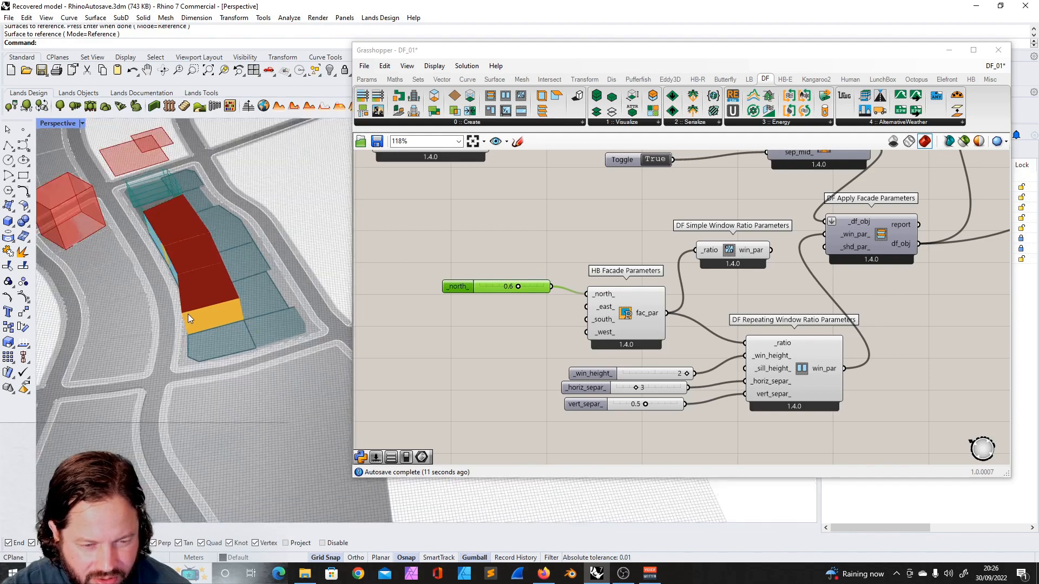
- Delete the DF Simple Window Ratio Parameters component
right_drag(207, 316, 284, 260)
scroll(577, 298, down, 4)
right_drag(721, 293, 677, 302)
scroll(678, 301, up, 3)
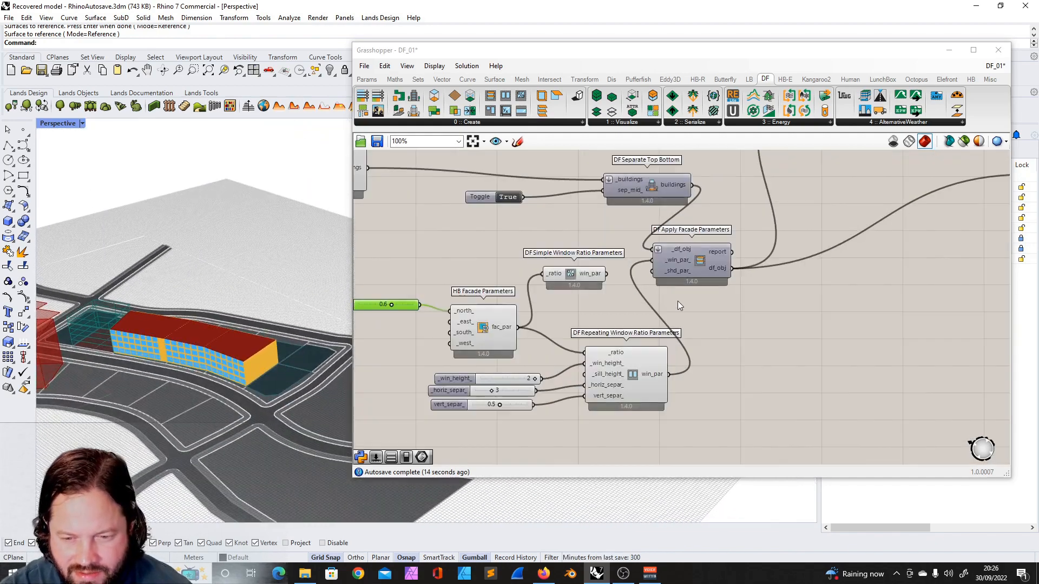
click(587, 273)
key(Delete)
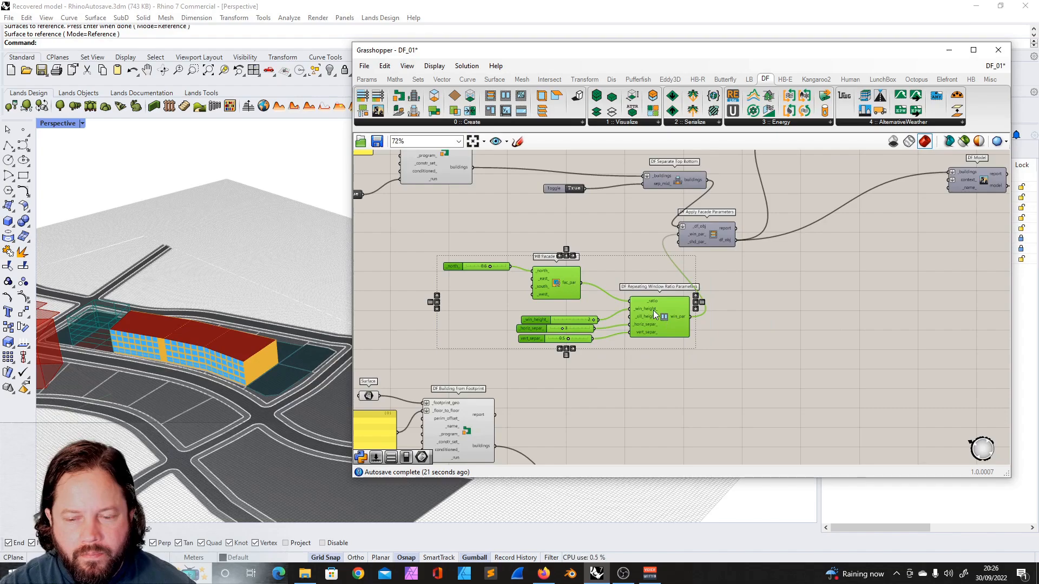
- Add a DF Single Window Parameters component and connect its output to the Apply Facade Parameters window input
drag(654, 310, 589, 300)
click(706, 299)
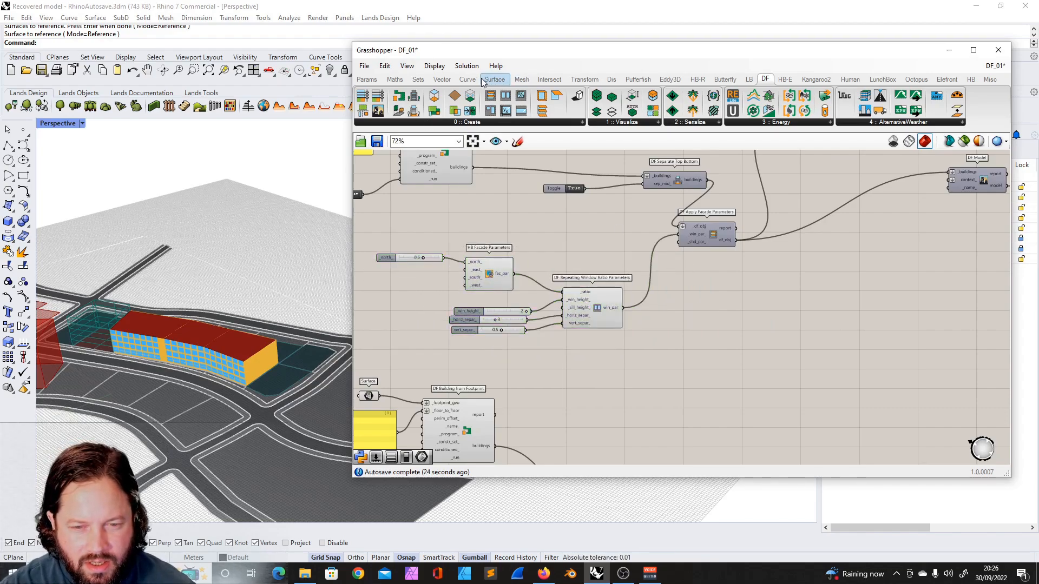
click(455, 123)
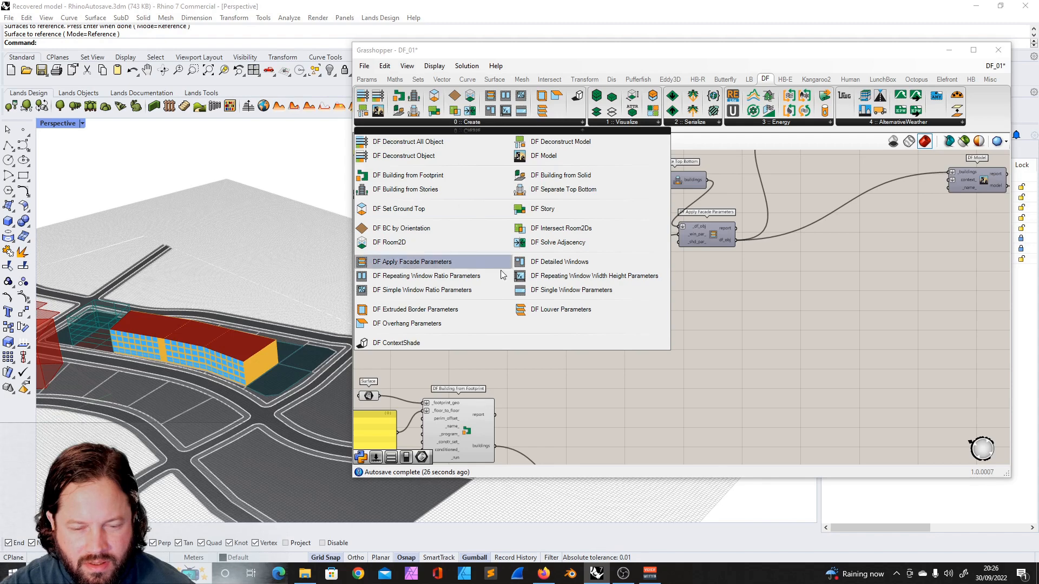
click(569, 292)
click(673, 340)
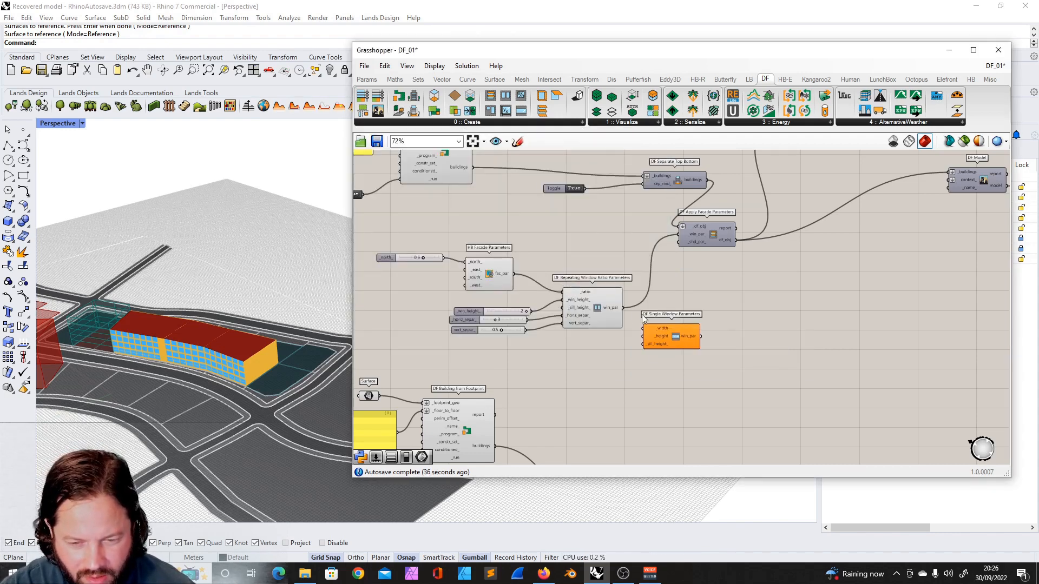
drag(673, 337, 670, 346)
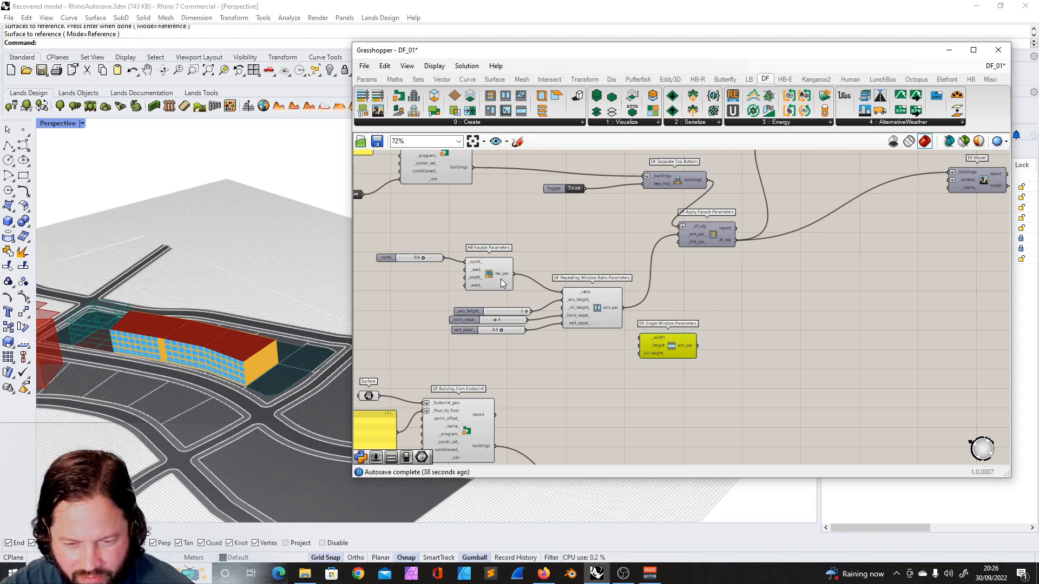
drag(697, 346, 679, 234)
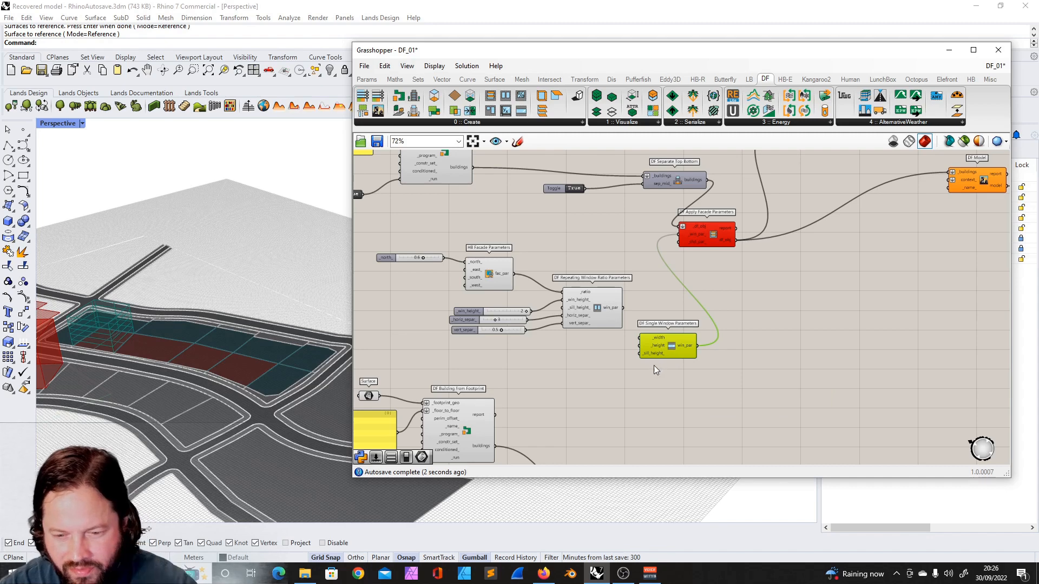
- Duplicate sliders and connect them to the single window component's width and height inputs
scroll(646, 363, up, 2)
alt+drag(466, 274, 539, 351)
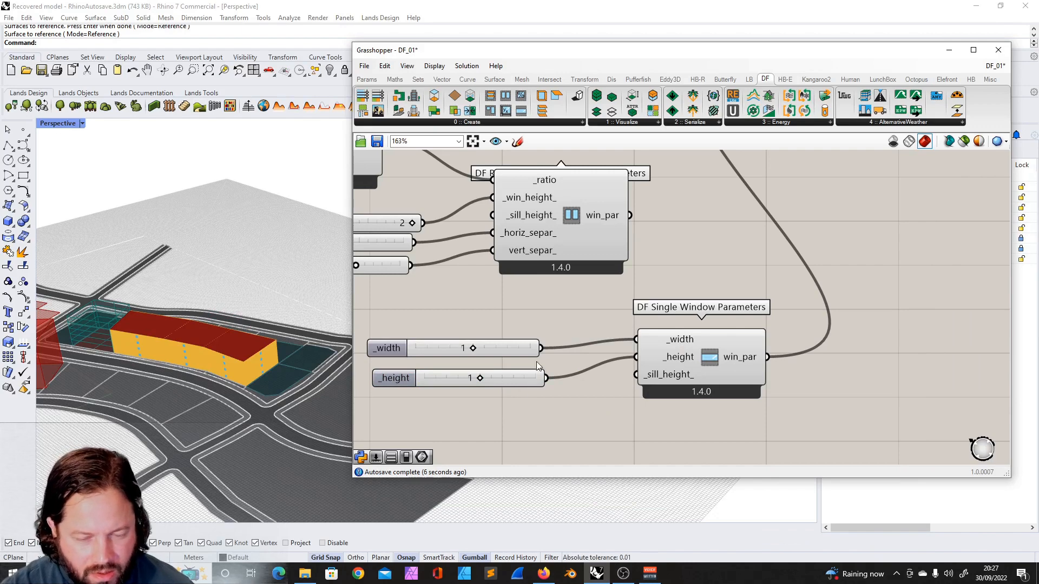
scroll(537, 361, down, 2)
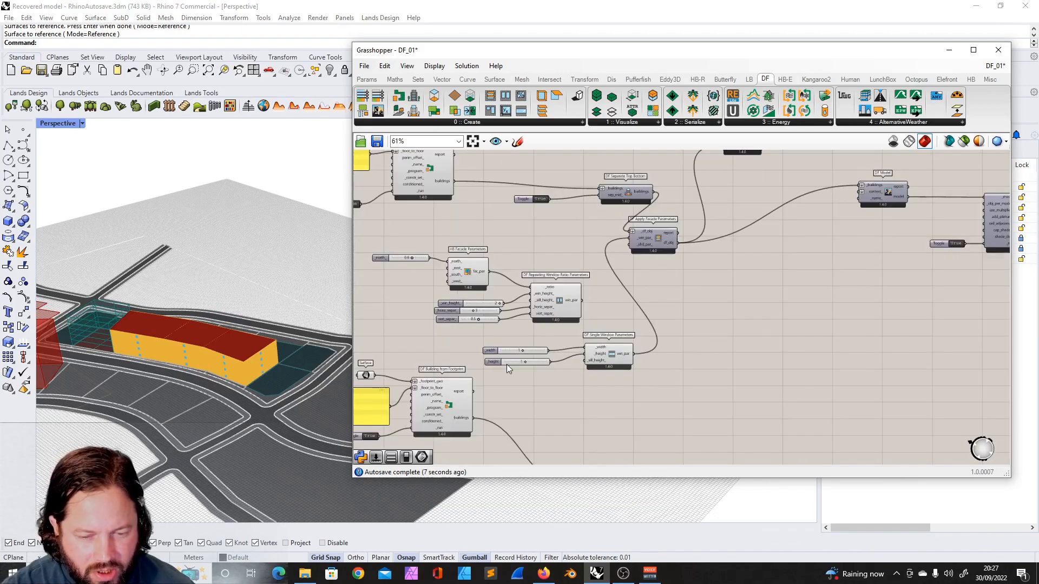
scroll(506, 366, up, 5)
- Set the single window width slider to 10 and the height slider to 2
click(504, 356)
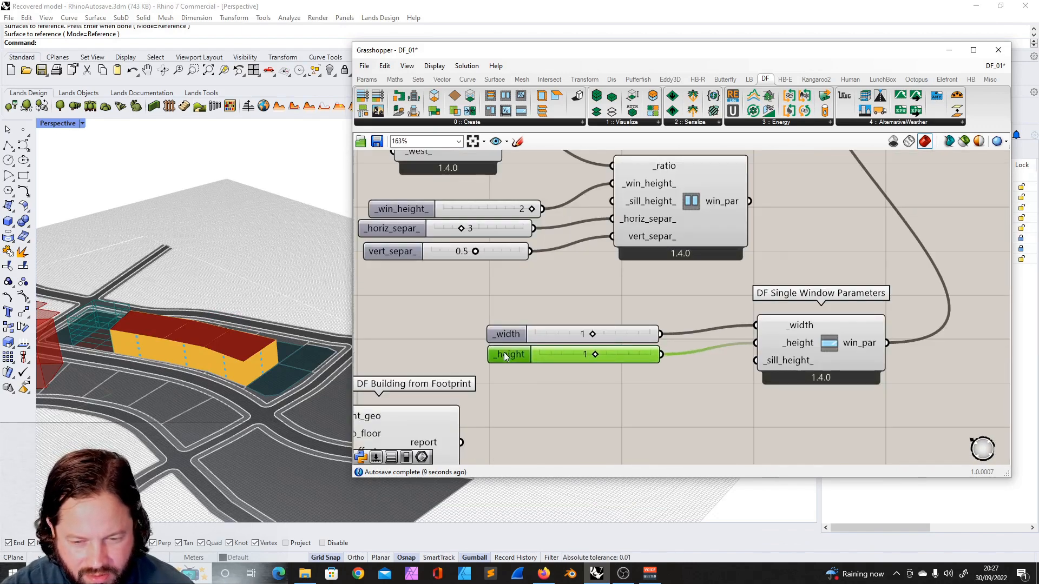
drag(570, 334, 569, 325)
mouse_move(250, 374)
right_down()
mouse_move(237, 408)
mouse_move(234, 367)
right_up()
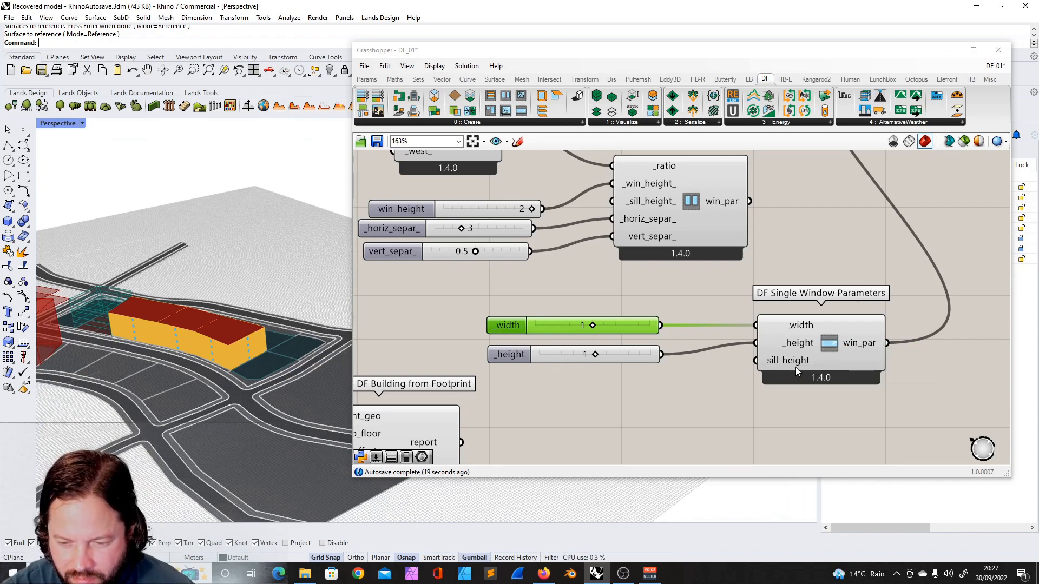
scroll(209, 356, up, 12)
scroll(209, 356, down, 12)
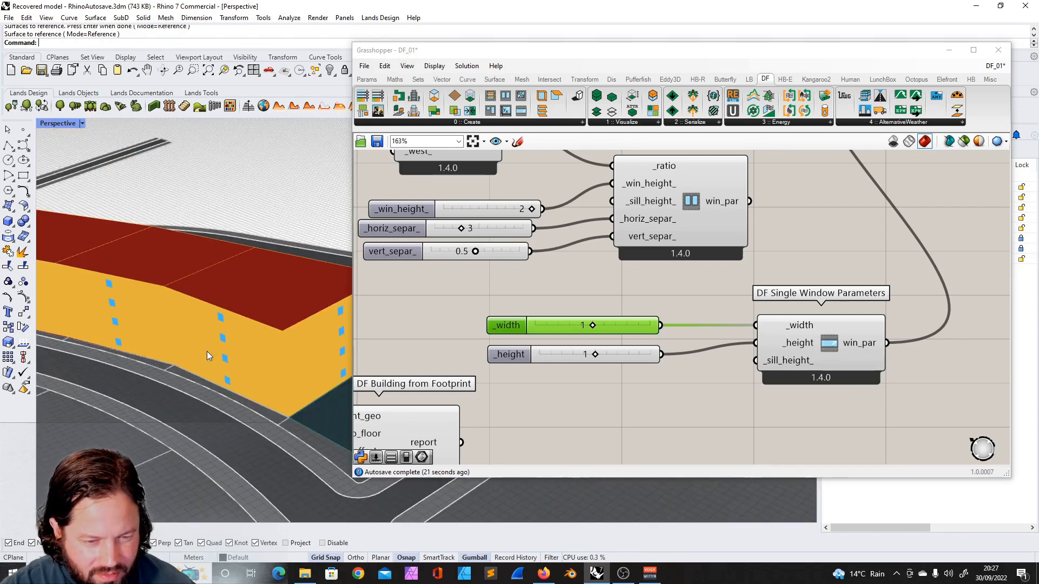
mouse_move(209, 357)
right_down()
mouse_move(204, 397)
mouse_move(137, 355)
mouse_move(206, 375)
right_up()
shift+click(573, 355)
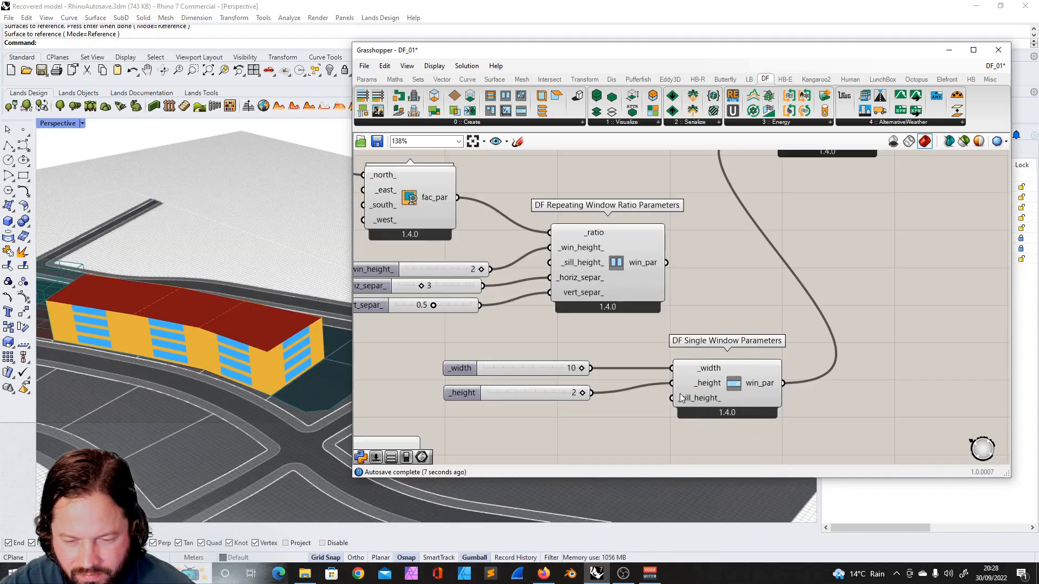
- Duplicate the height slider as a sill height slider set to 0.5 and connect it to the single window component
click(531, 395)
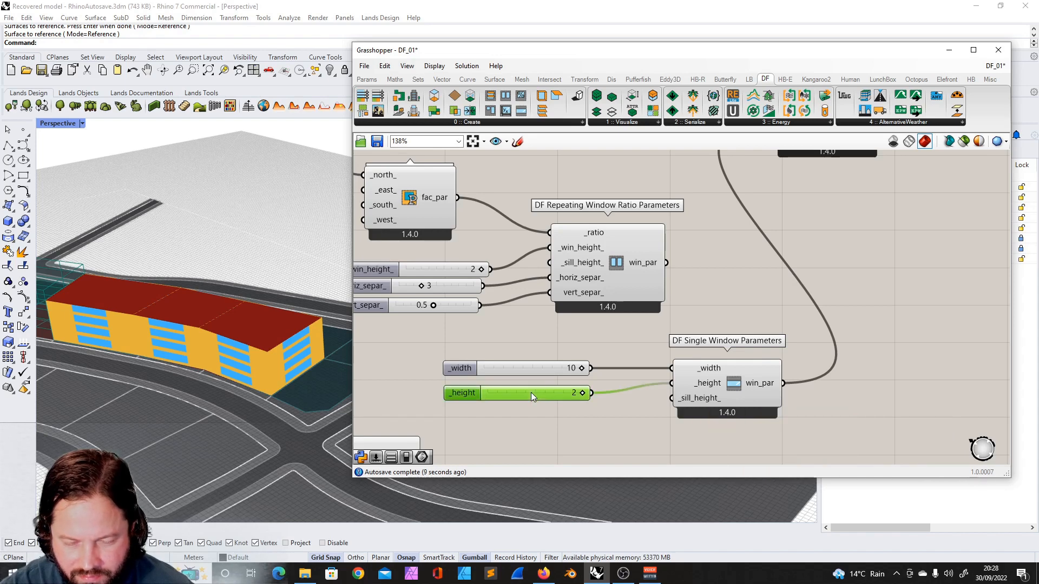
alt+drag(540, 403, 563, 422)
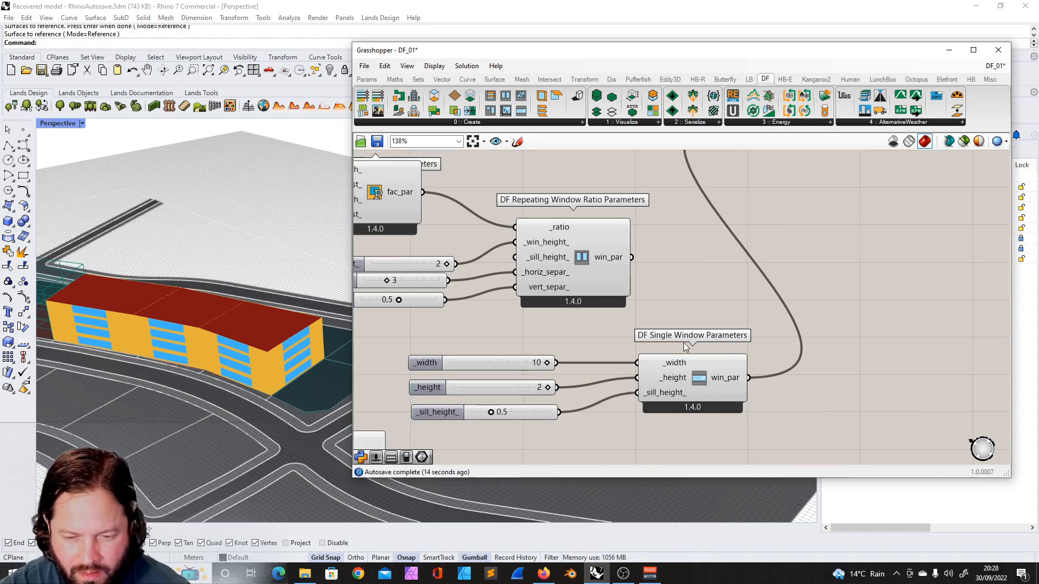
scroll(687, 346, down, 4)
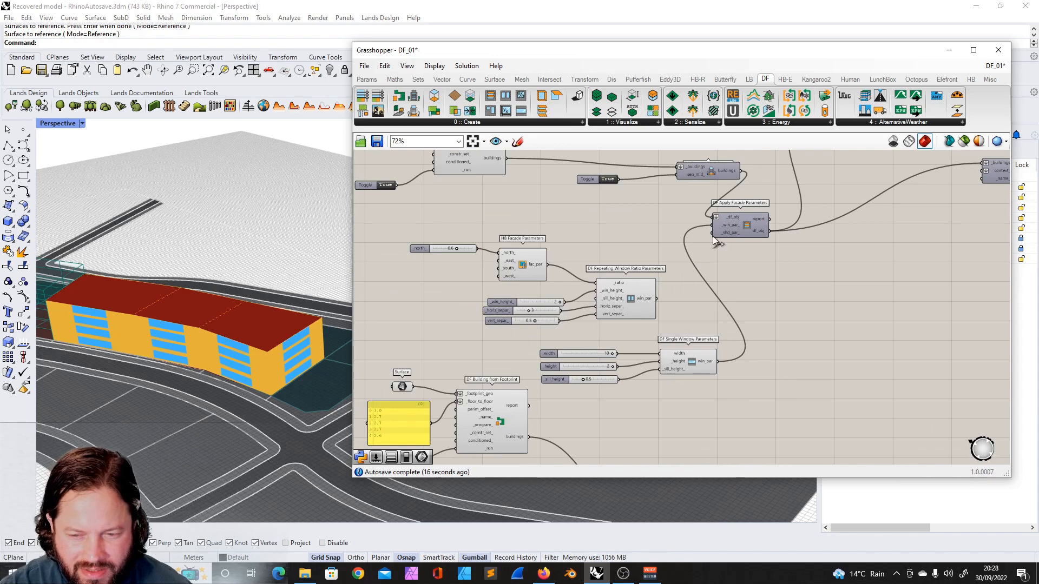
- Rearrange the facade parameter components and their sliders into a tidier layout on the canvas
drag(520, 347, 756, 405)
drag(706, 366, 649, 355)
scroll(644, 347, up, 1)
drag(418, 269, 735, 395)
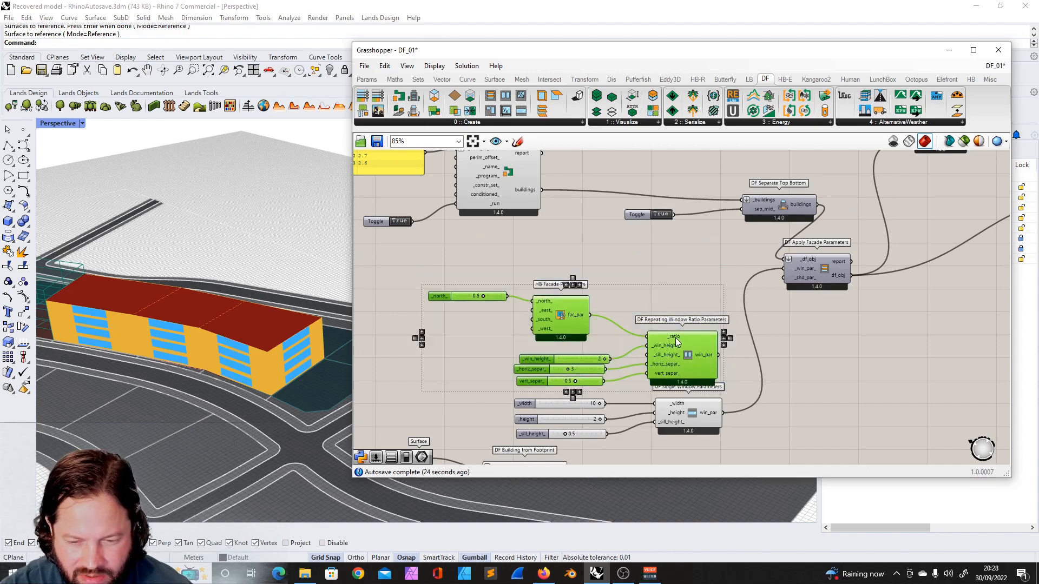
drag(533, 381, 525, 342)
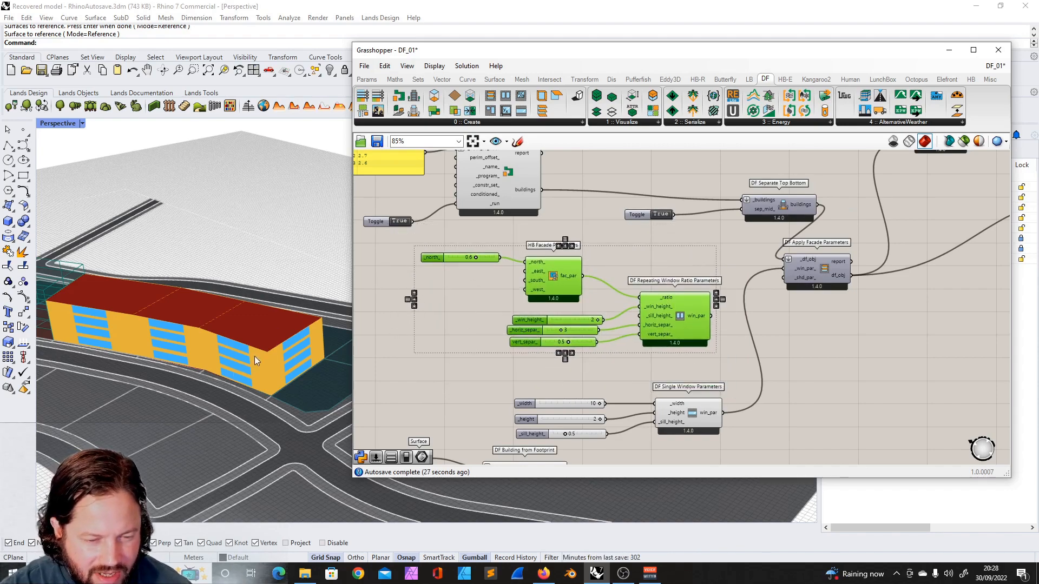
right_drag(316, 330, 208, 338)
scroll(239, 417, down, 4)
right_drag(213, 281, 315, 282)
scroll(283, 322, down, 5)
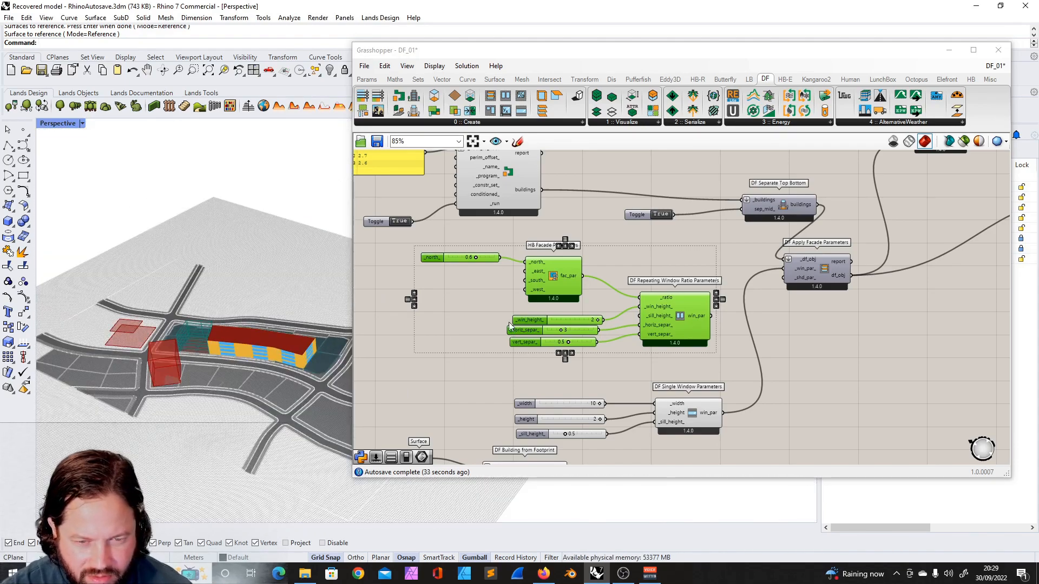
drag(482, 378, 749, 457)
drag(696, 420, 683, 391)
click(801, 385)
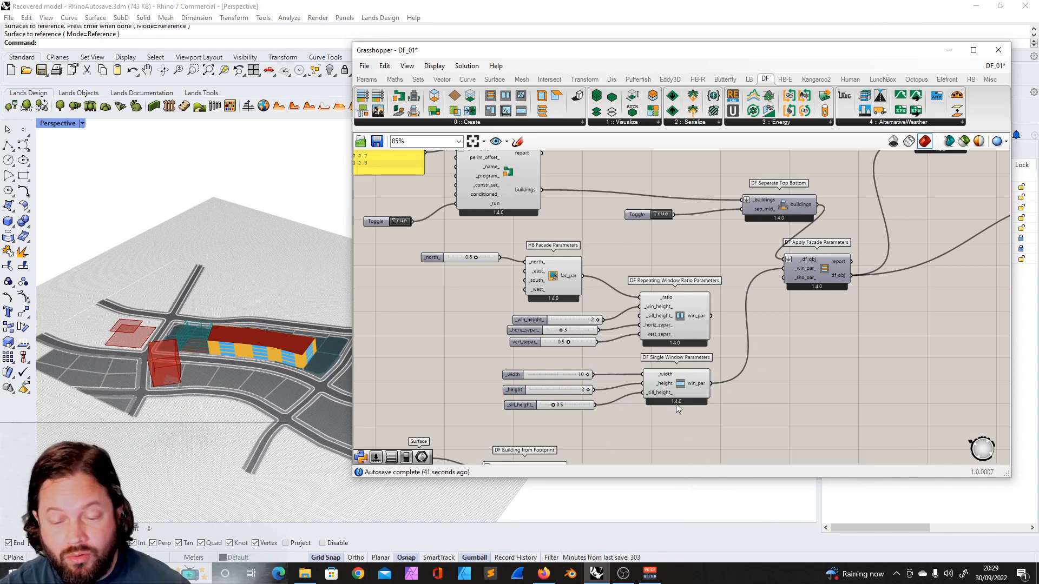
- Add a DF Detailed Windows component and place it beside the window parameter components
drag(417, 239, 763, 351)
click(797, 315)
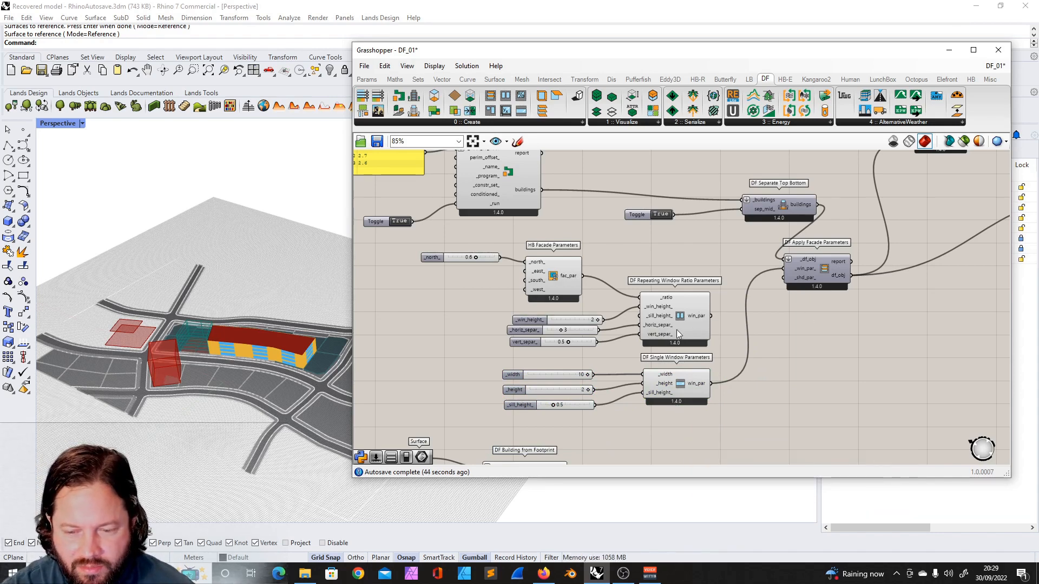
click(476, 122)
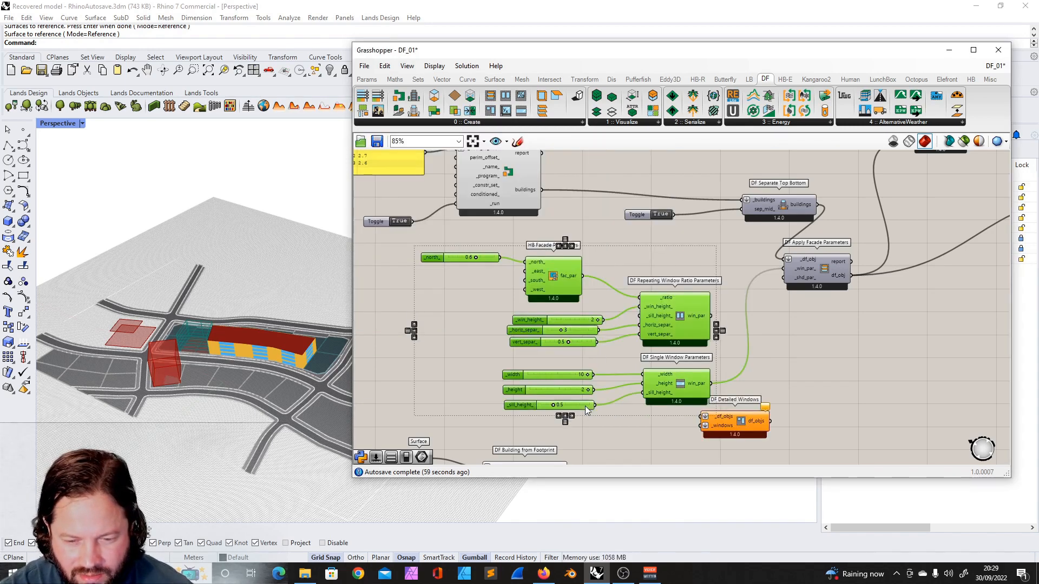
drag(742, 425, 830, 330)
click(855, 311)
- Examine the DF Detailed Windows component and its Brep windows input on the canvas
scroll(829, 279, up, 5)
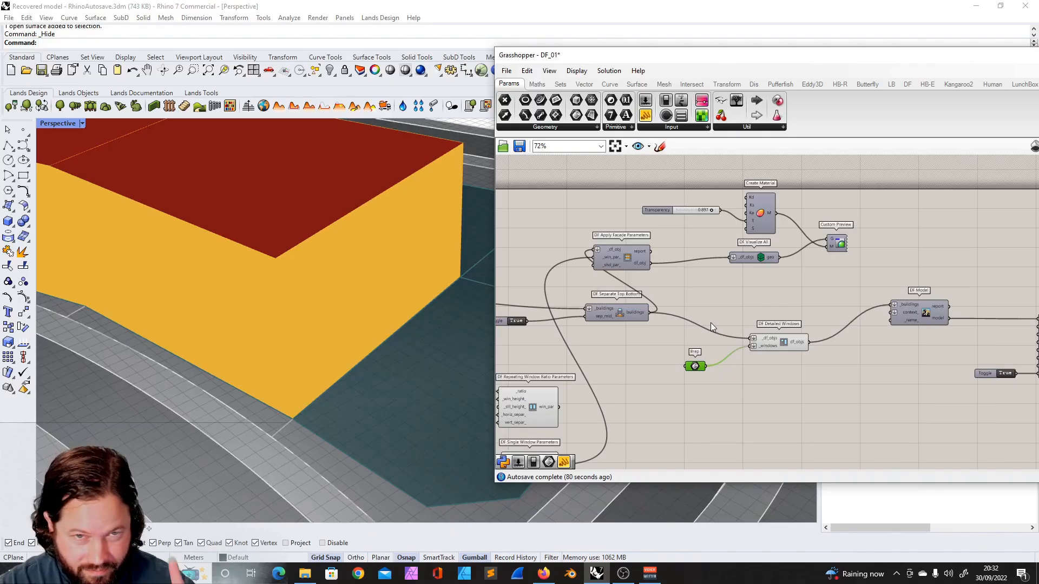
scroll(717, 324, down, 4)
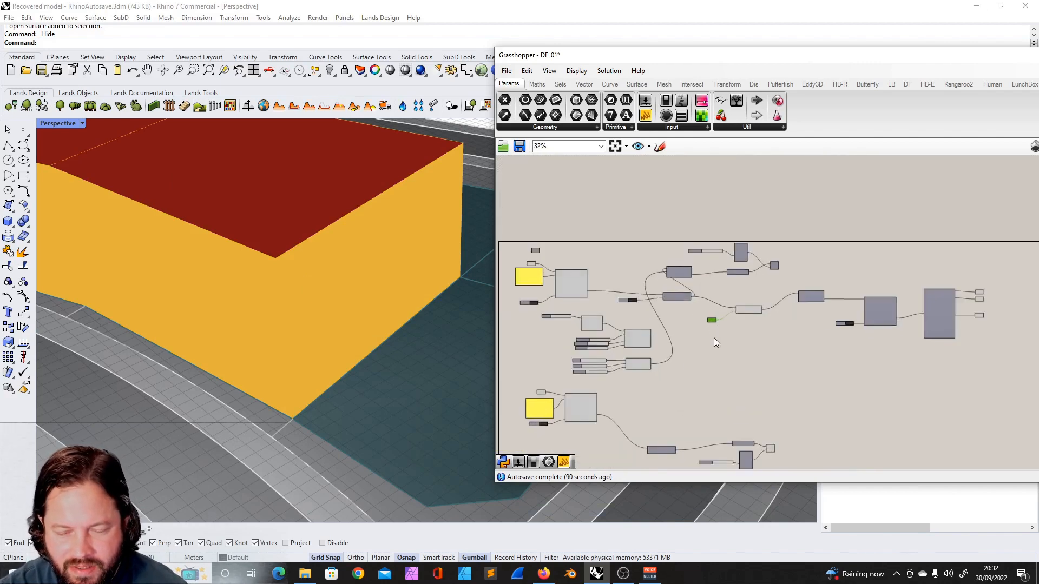
scroll(733, 298, up, 5)
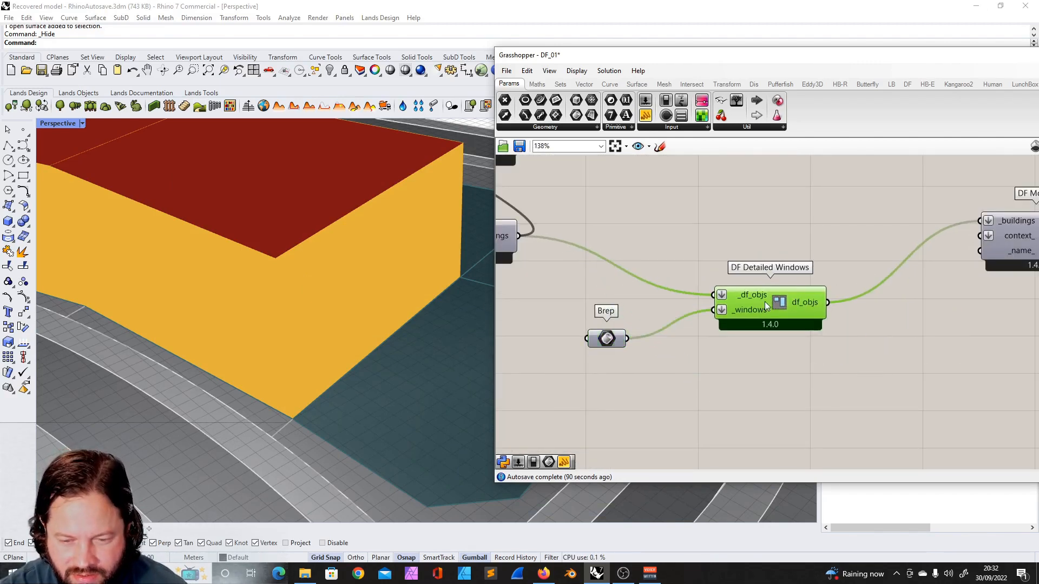
click(612, 339)
scroll(689, 261, down, 5)
scroll(690, 260, up, 5)
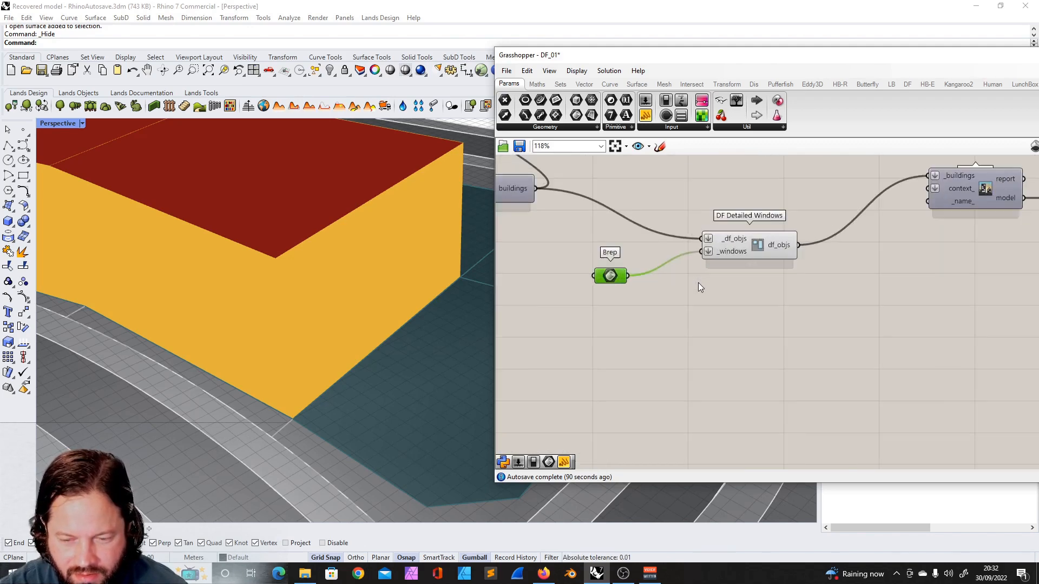
scroll(654, 258, down, 3)
scroll(770, 278, up, 5)
mouse_move(754, 267)
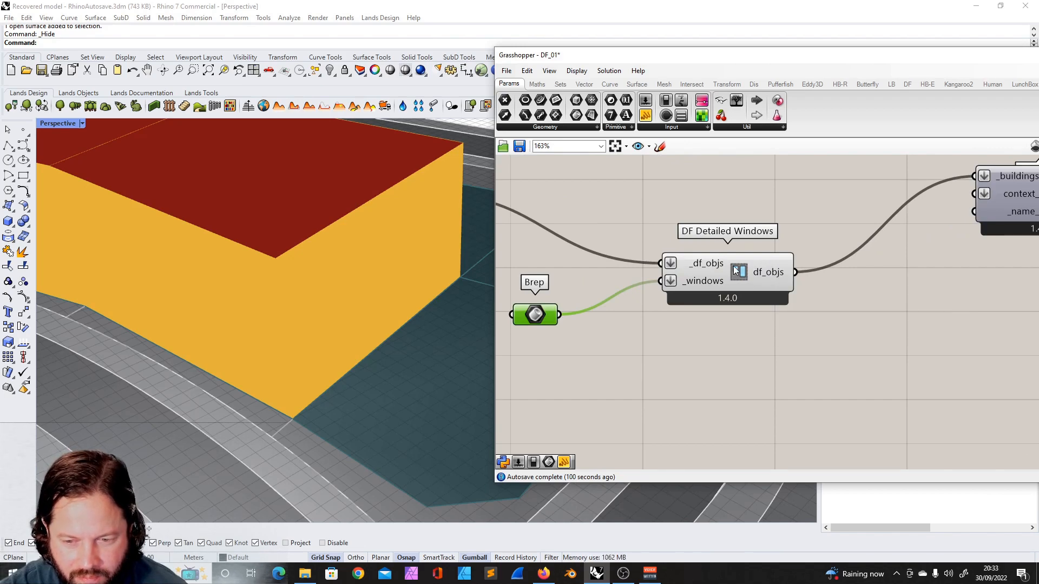
scroll(738, 275, down, 8)
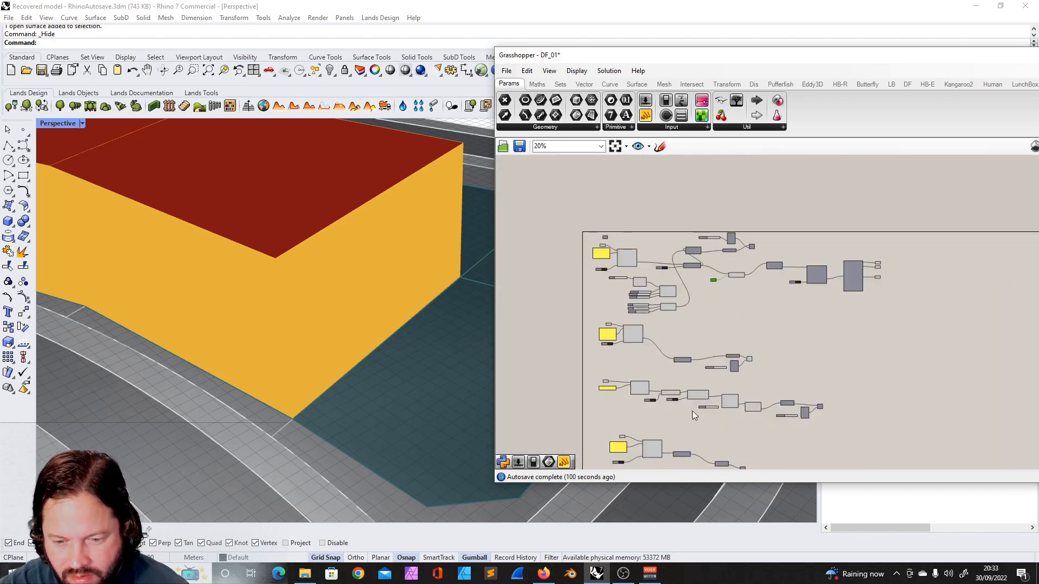
scroll(696, 414, up, 8)
- Inspect the DF Room2D, Intersect Room2Ds and Solve Adjacency components in the definition
click(620, 336)
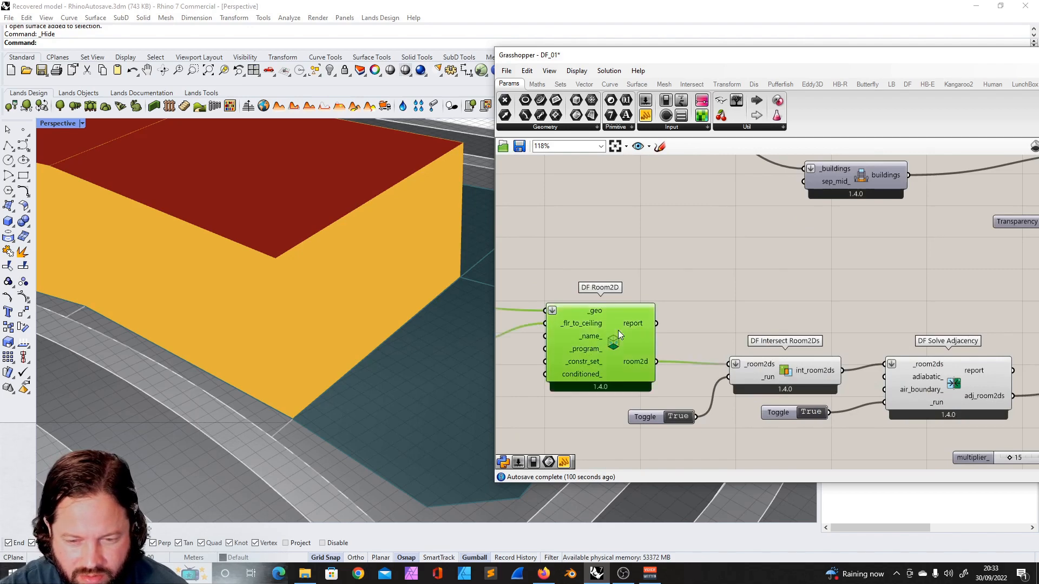
scroll(618, 330, down, 3)
scroll(590, 321, down, 1)
scroll(584, 318, down, 3)
scroll(682, 196, up, 7)
scroll(682, 230, down, 3)
scroll(586, 217, up, 2)
drag(581, 223, 865, 216)
scroll(830, 239, down, 4)
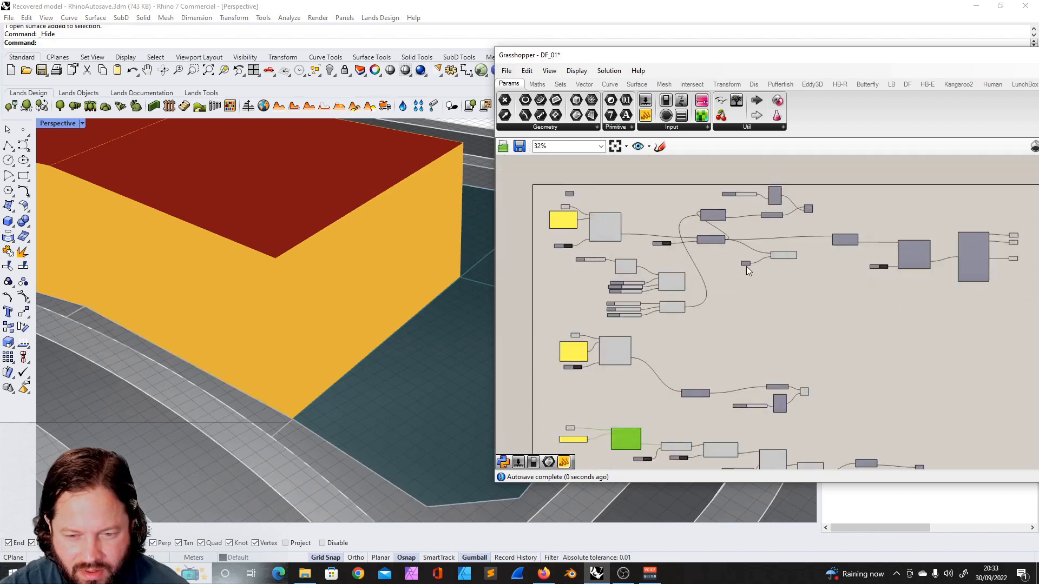
scroll(746, 266, up, 4)
scroll(721, 207, down, 2)
scroll(721, 207, up, 2)
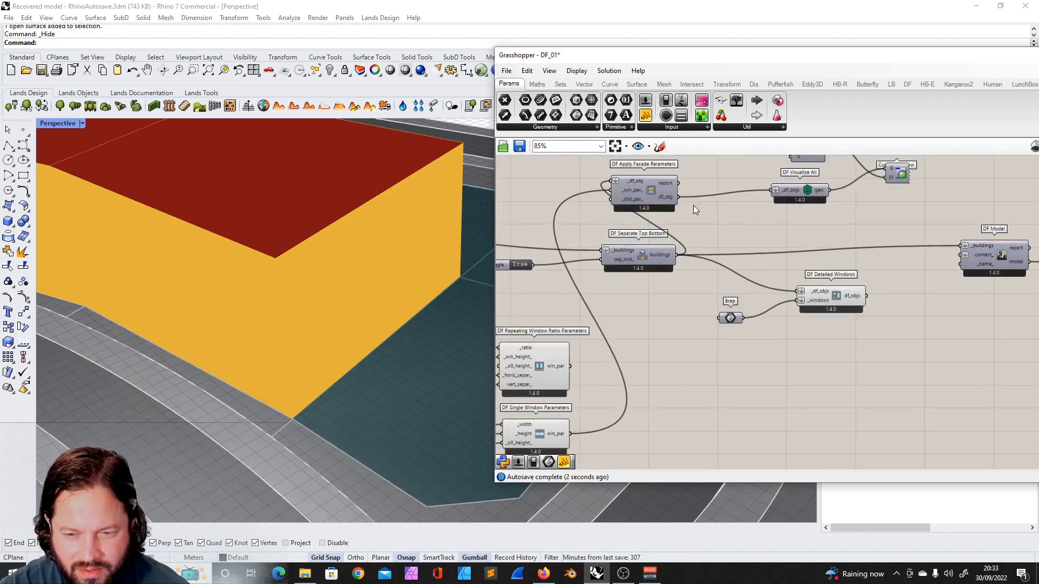
drag(655, 195, 729, 216)
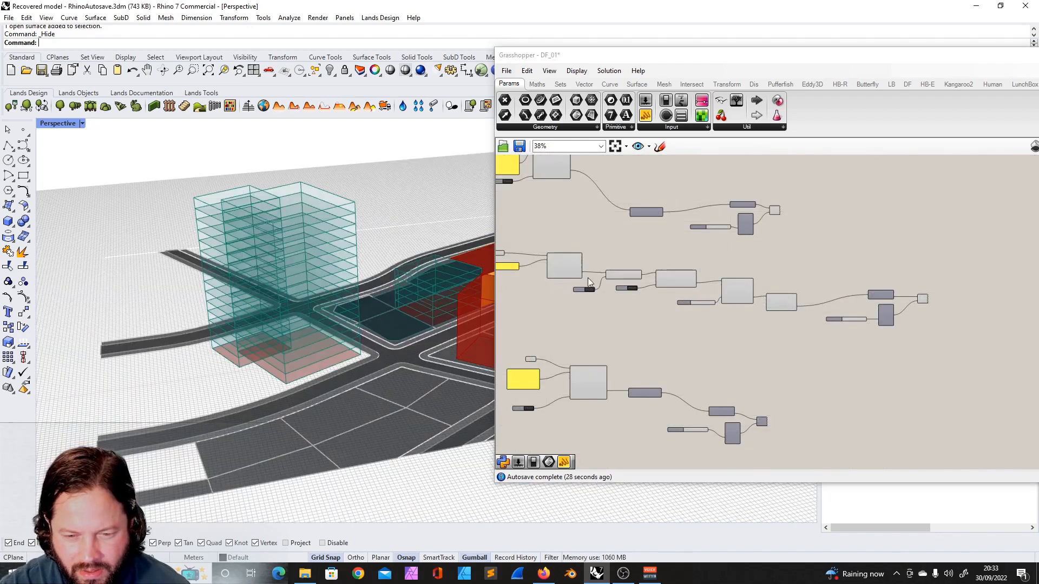
scroll(584, 271, up, 3)
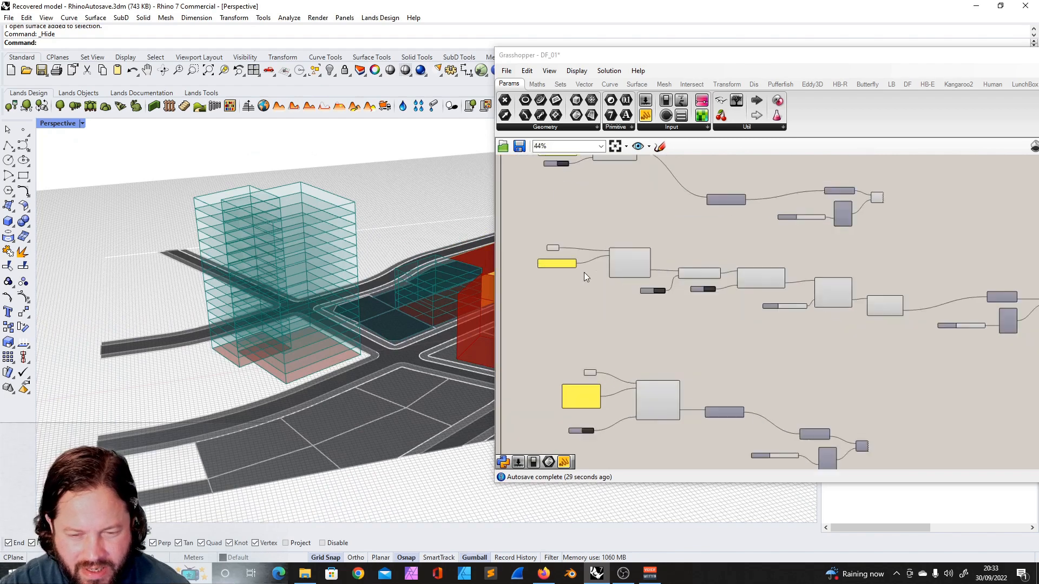
scroll(556, 245, up, 3)
click(780, 258)
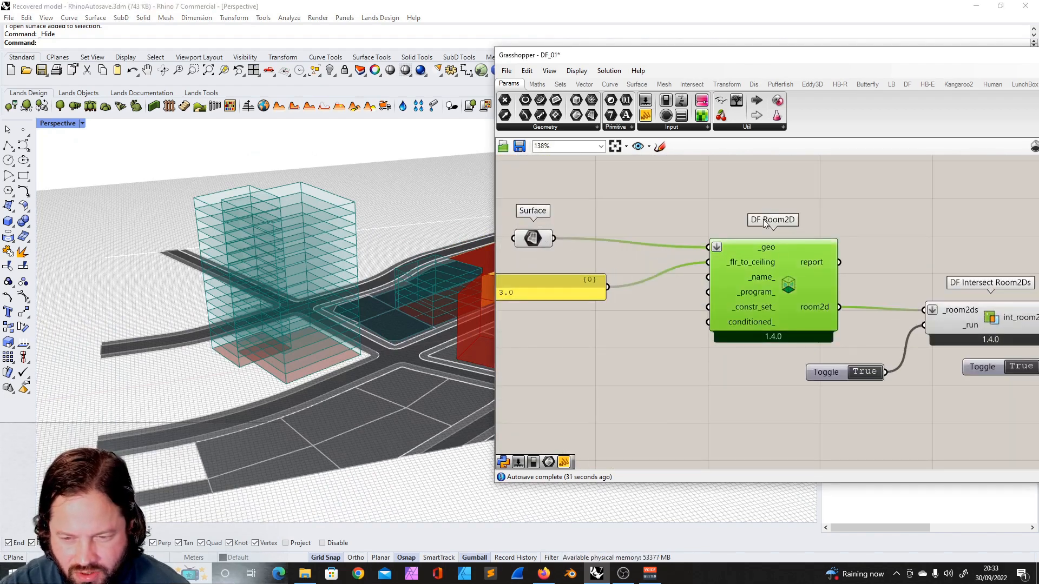
scroll(648, 270, down, 4)
scroll(815, 264, up, 4)
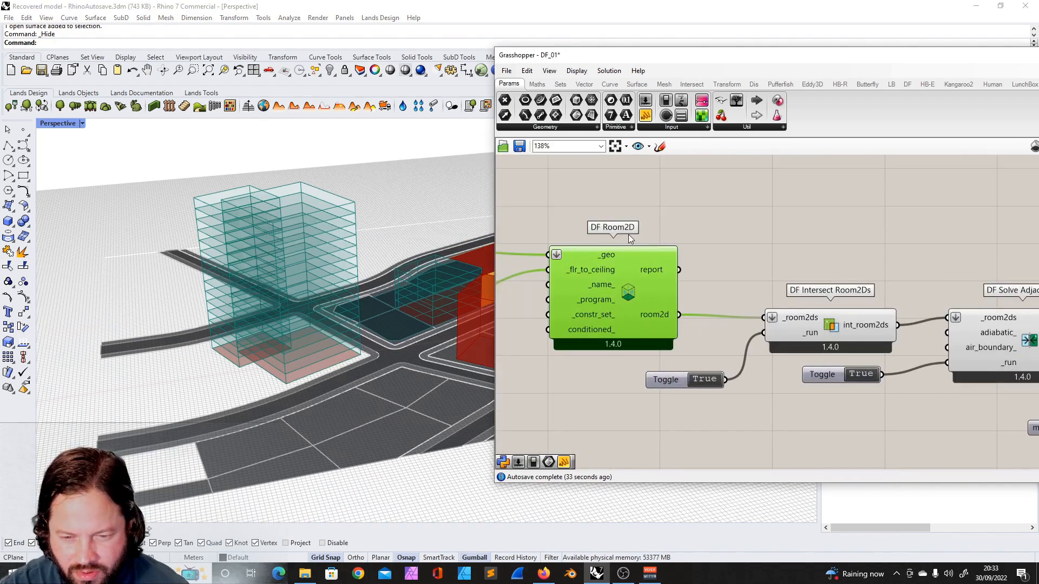
click(784, 235)
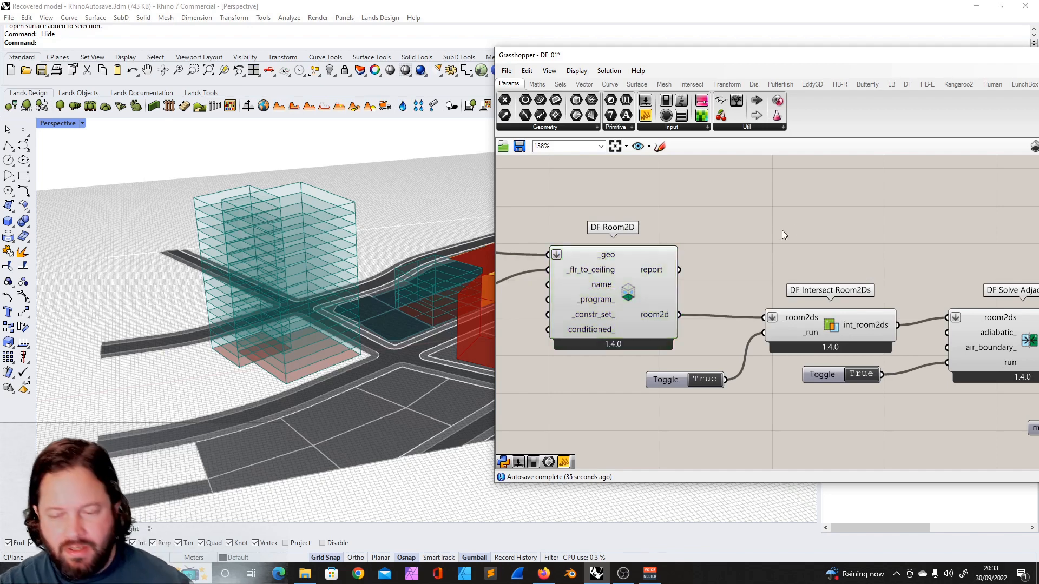
- Move the DF Detailed Windows group beside DF Room2D and wire the room2d output into its df_objs input
scroll(743, 251, down, 10)
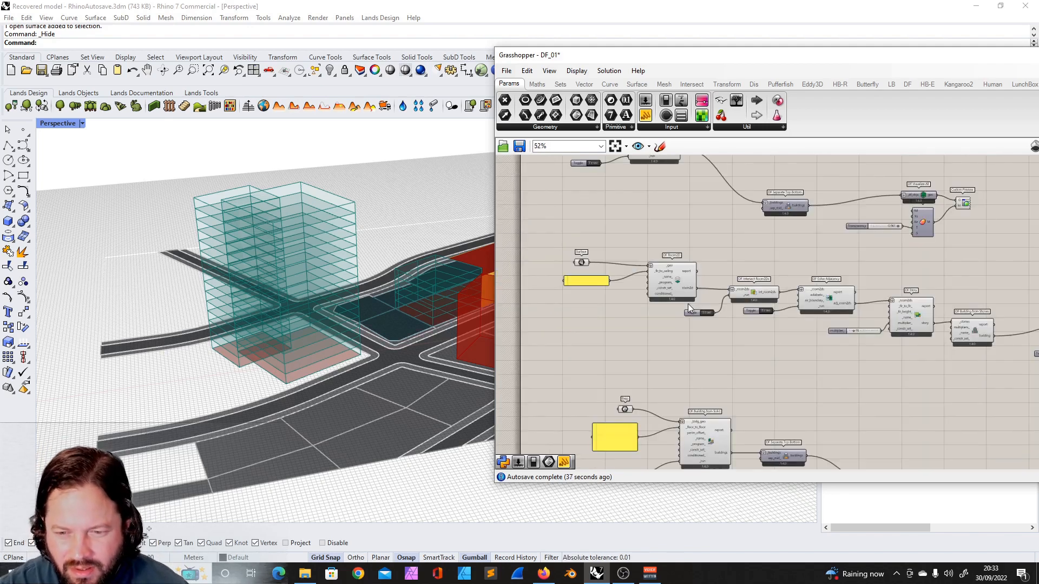
scroll(745, 232, up, 6)
drag(777, 213, 726, 333)
scroll(736, 330, up, 3)
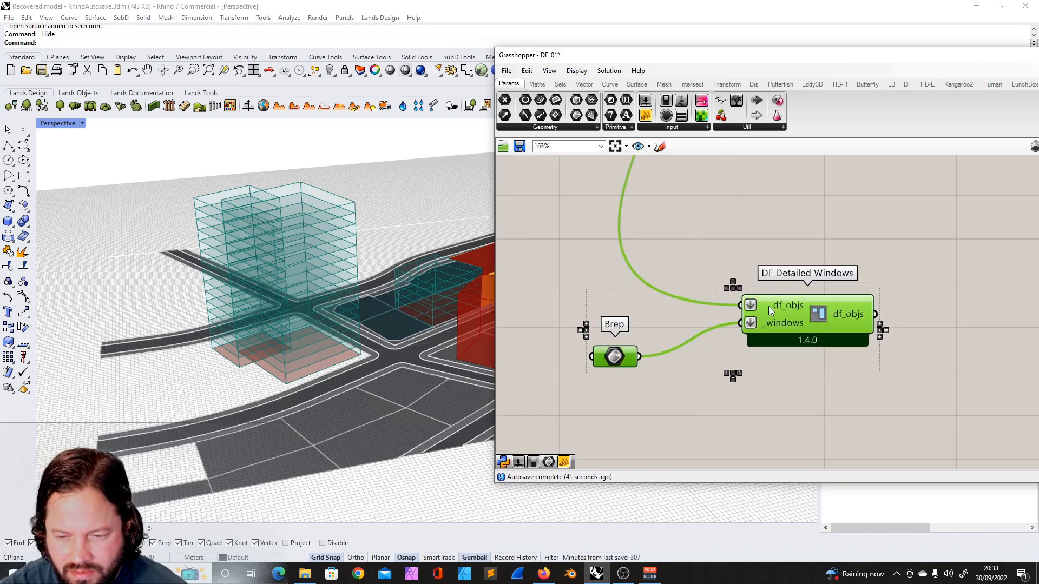
scroll(768, 282, down, 5)
drag(768, 264, 685, 334)
scroll(677, 332, up, 6)
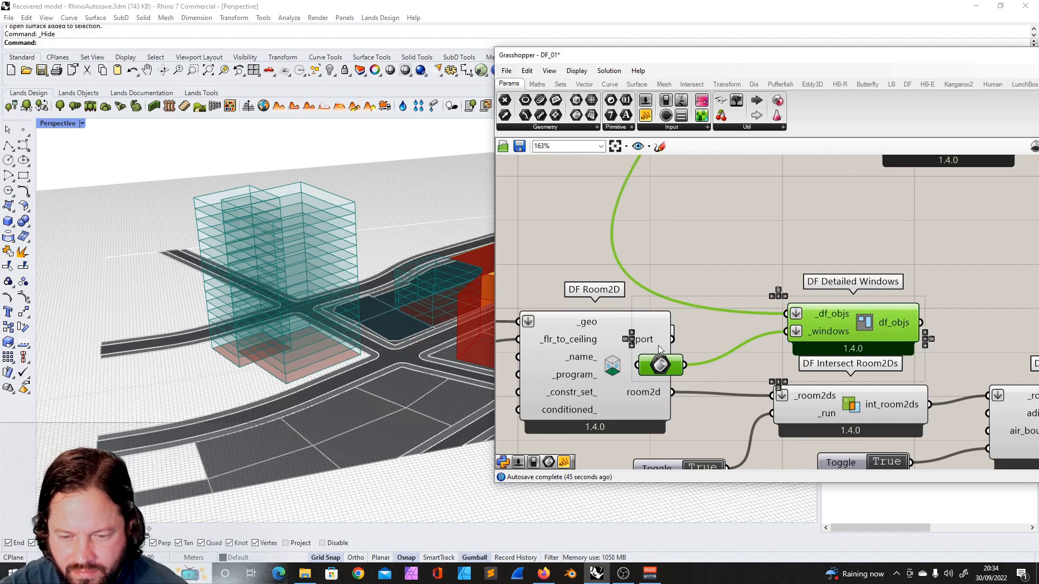
drag(674, 390, 794, 315)
right_drag(847, 322, 772, 320)
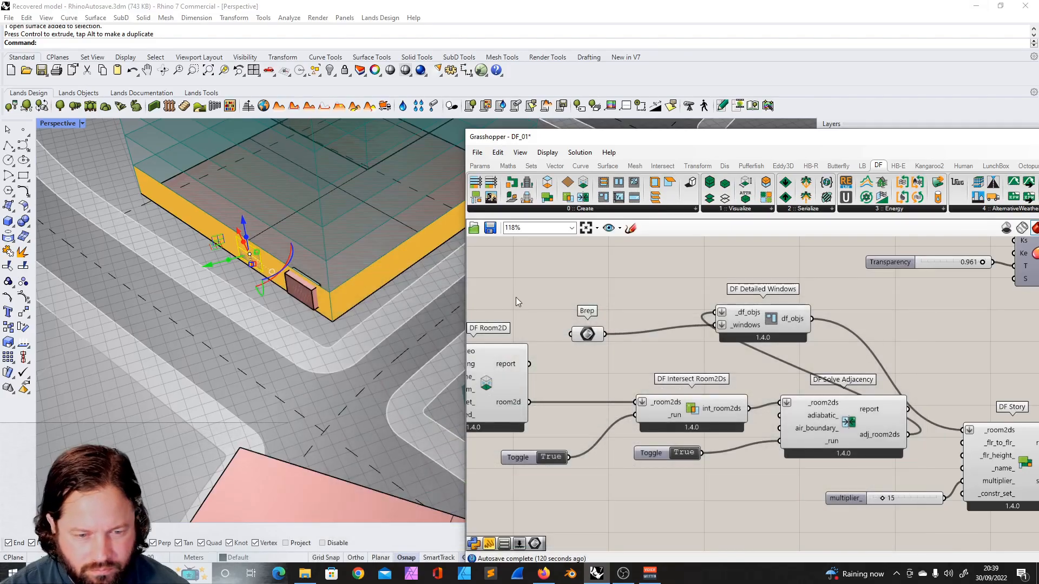
- Select and delete the small box extrusion on the building facade in the Rhino model
click(312, 301)
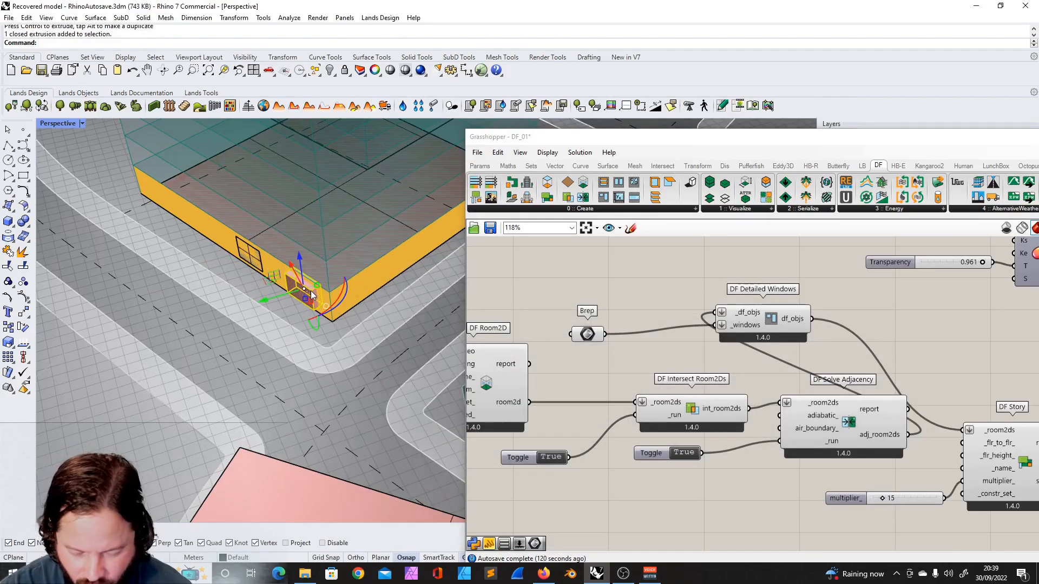
mouse_move(747, 328)
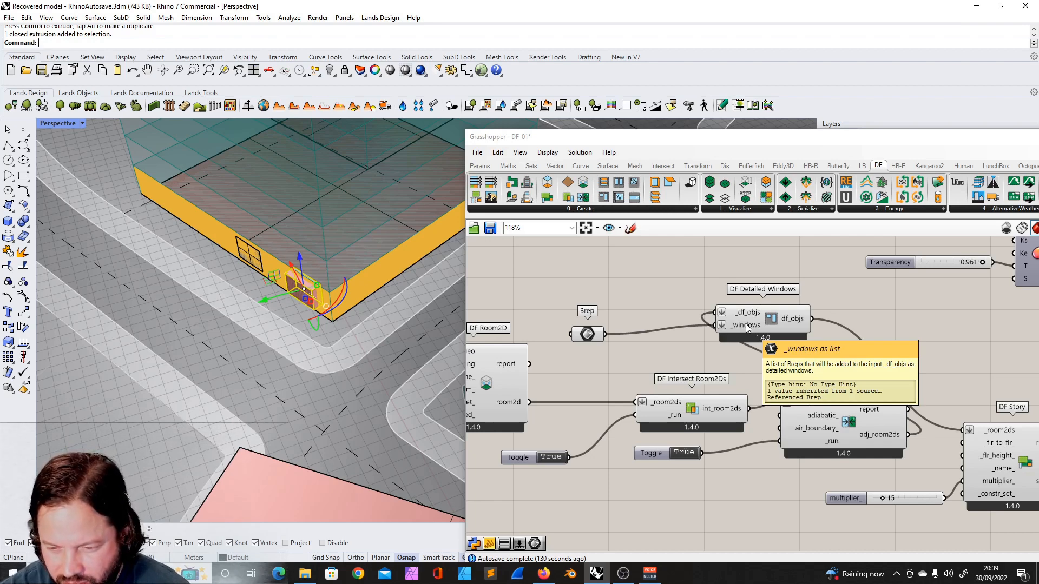
key(Delete)
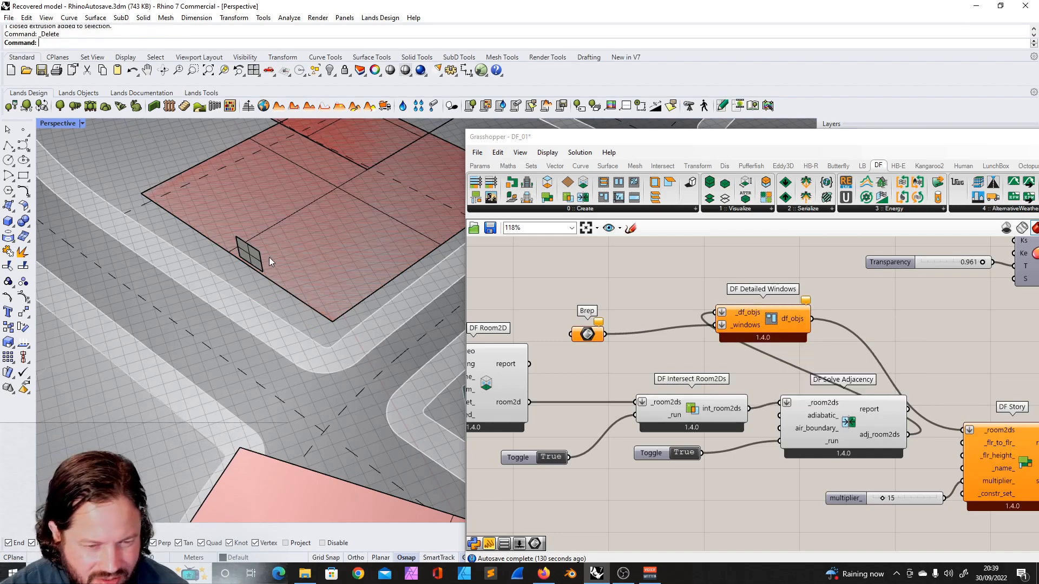
- Set the window surface on the building facade as the single Brep of the Brep parameter
click(255, 257)
scroll(207, 248, up, 2)
right_drag(291, 301, 281, 263)
scroll(275, 260, up, 8)
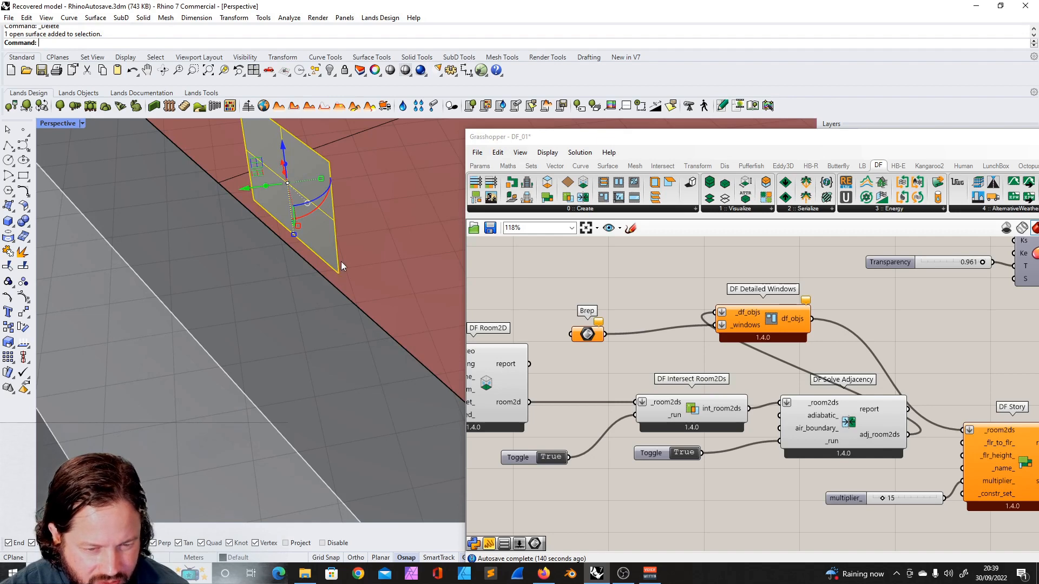
scroll(314, 275, down, 4)
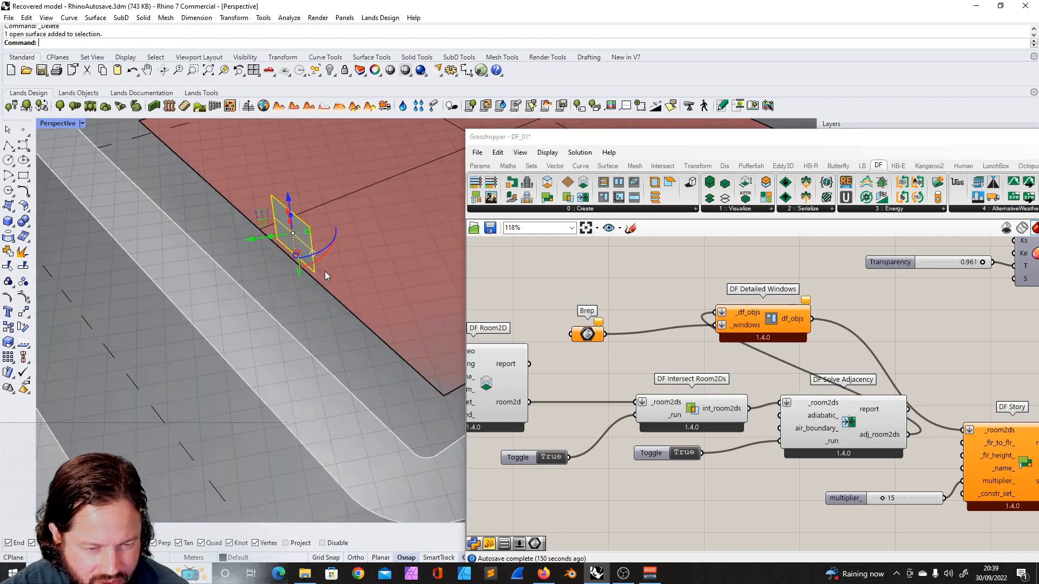
click(305, 244)
right_click(590, 334)
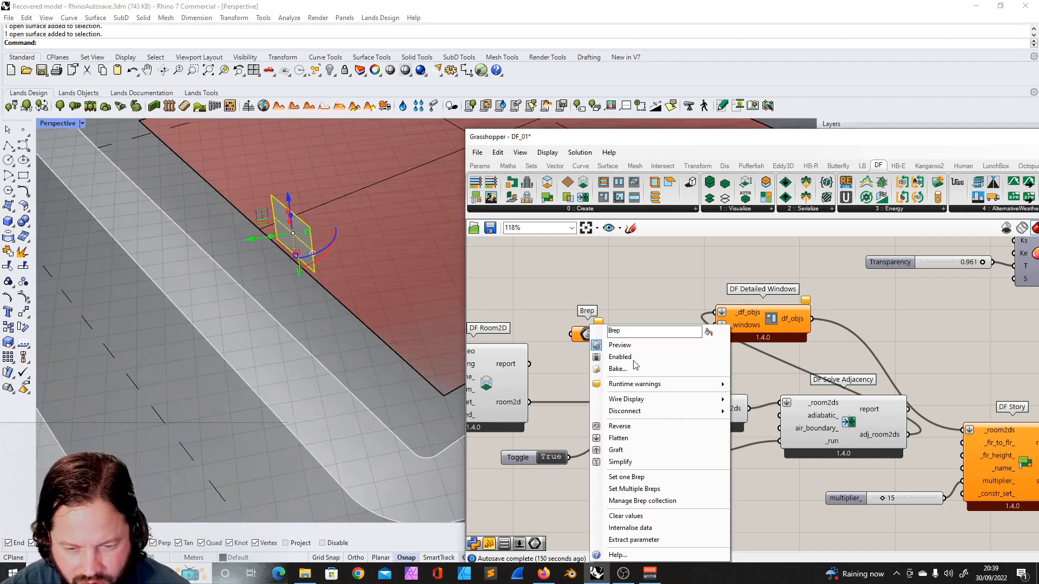
click(651, 477)
scroll(300, 343, down, 5)
scroll(293, 348, down, 5)
right_drag(291, 350, 321, 307)
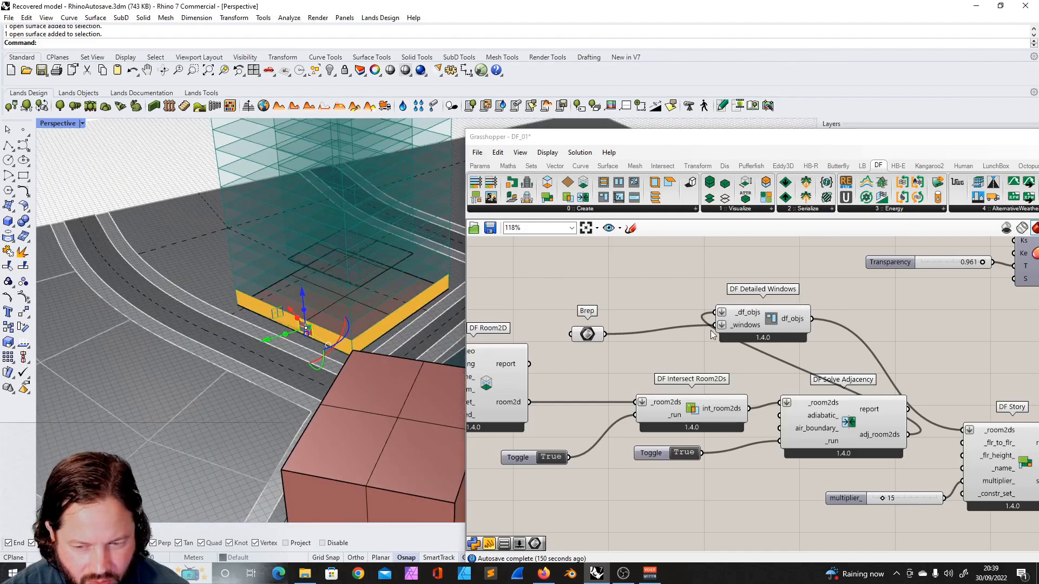
- Hide the referenced window surface in the Rhino viewport
click(747, 321)
scroll(758, 346, down, 2)
drag(776, 376, 764, 386)
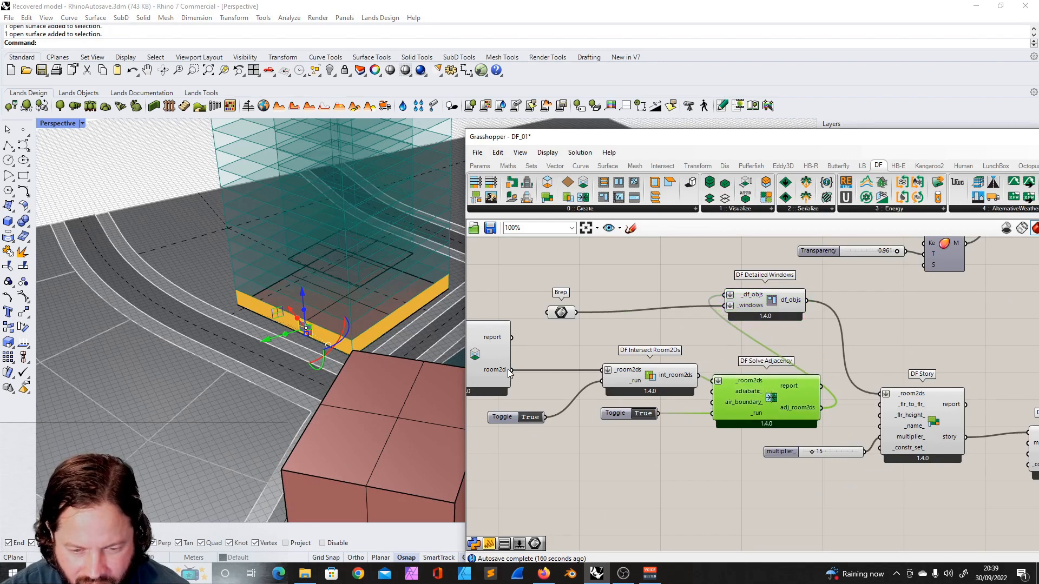
scroll(325, 351, up, 5)
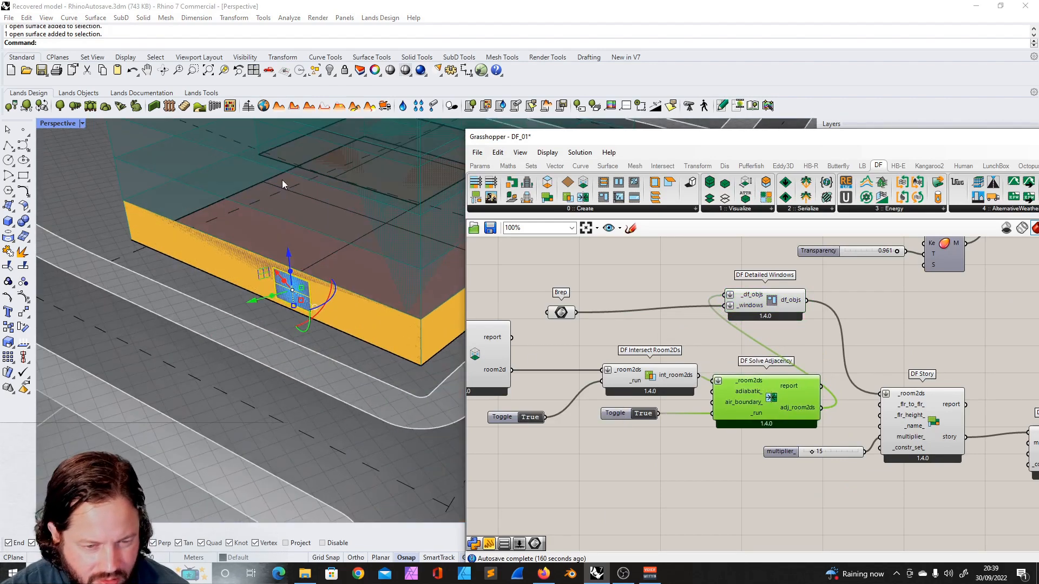
click(329, 70)
scroll(263, 272, down, 9)
right_drag(276, 276, 290, 300)
scroll(275, 261, up, 5)
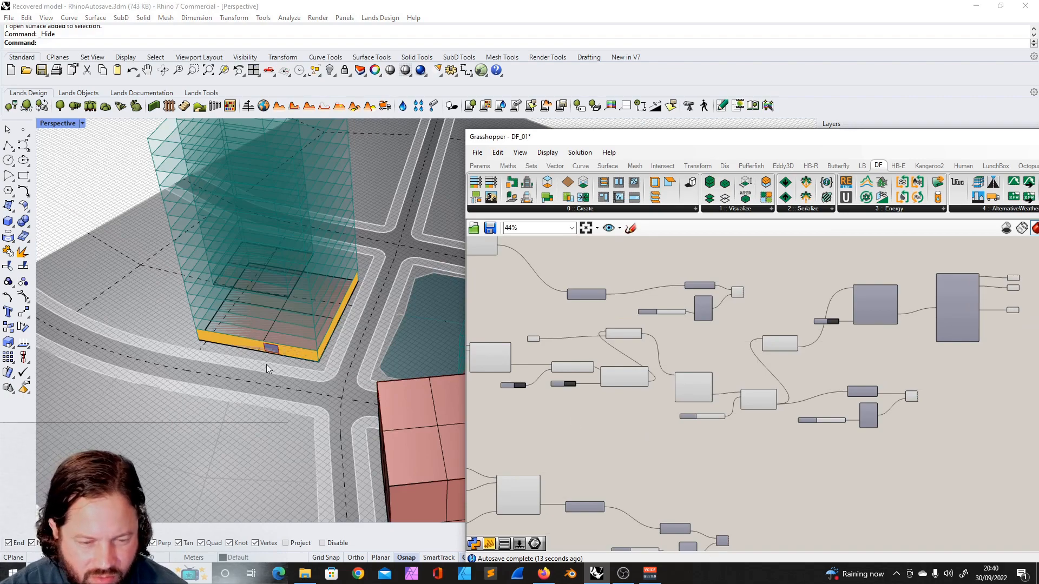
- Reposition DF Intersect Room2Ds and DF Solve Adjacency and wire Room2D's room2d output into Intersect Room2Ds
right_drag(267, 369, 306, 353)
click(612, 409)
scroll(575, 363, up, 6)
scroll(626, 359, down, 4)
scroll(690, 361, down, 5)
scroll(575, 355, up, 8)
drag(467, 278, 628, 333)
drag(798, 369, 774, 372)
drag(643, 348, 885, 299)
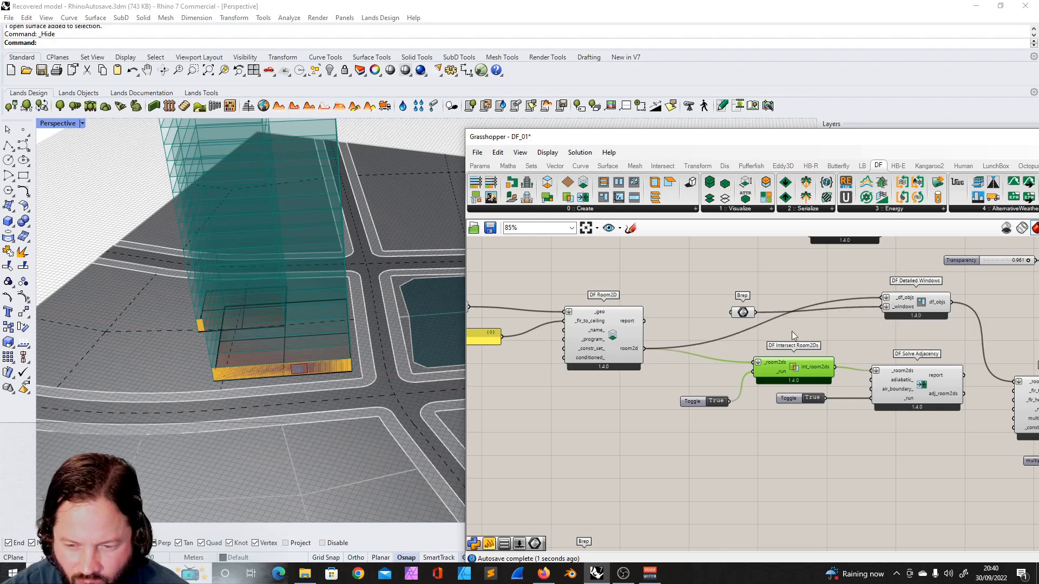
right_drag(753, 345, 591, 321)
scroll(591, 321, up, 1)
drag(824, 271, 592, 345)
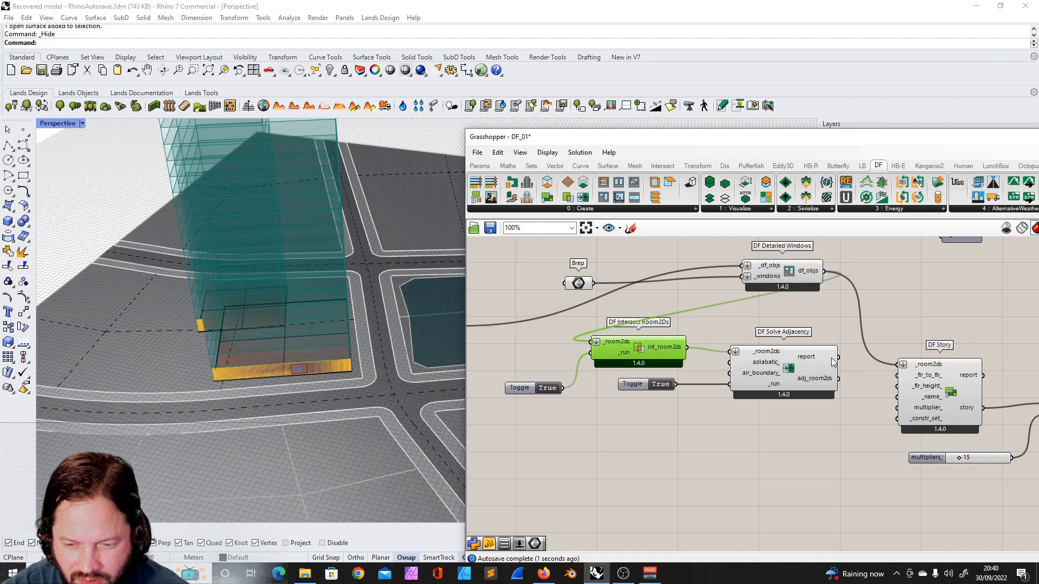
drag(840, 379, 898, 365)
right_drag(539, 360, 599, 350)
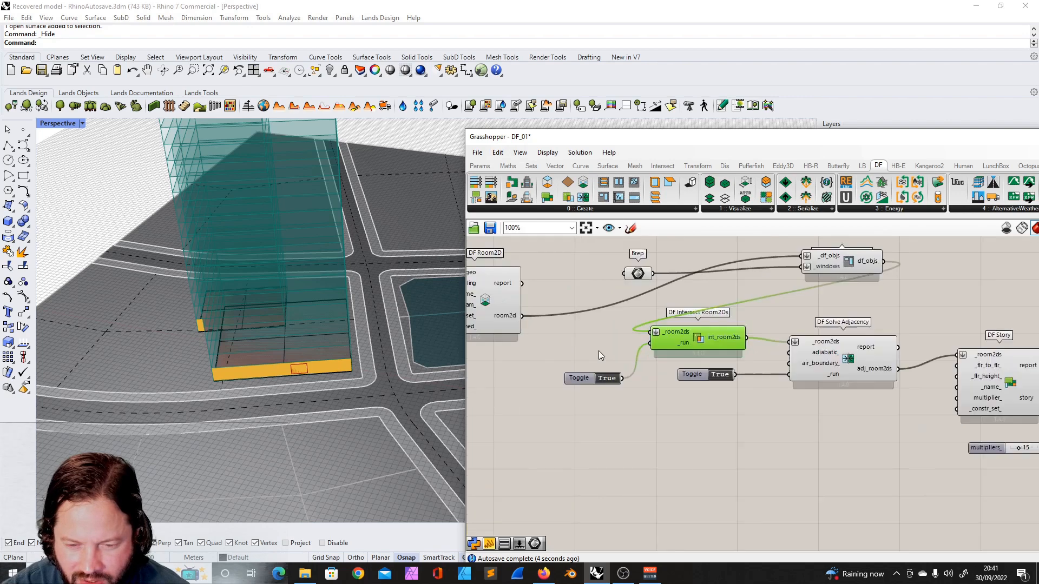
scroll(598, 351, up, 1)
drag(509, 311, 662, 332)
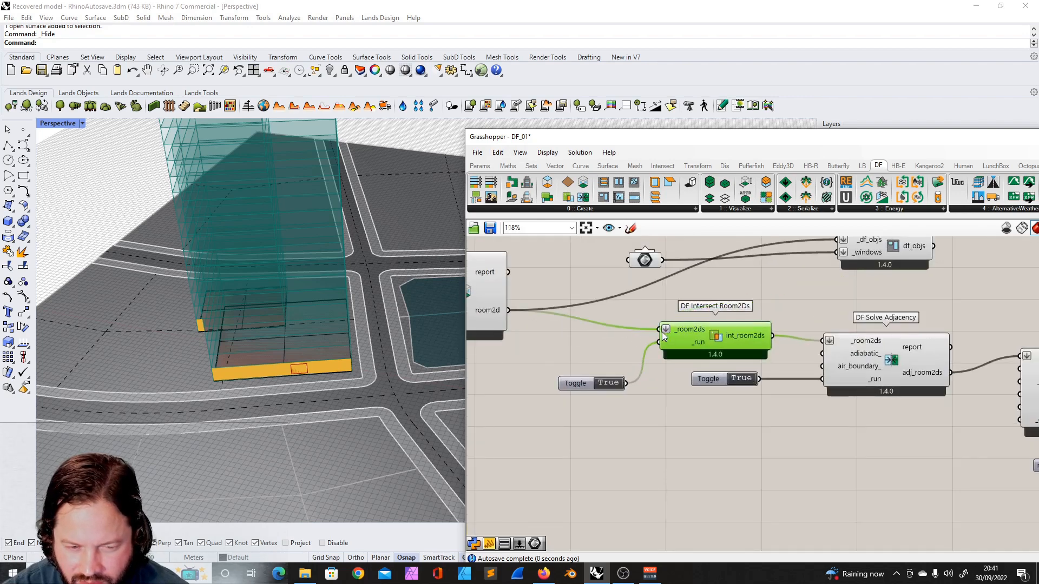
scroll(599, 324, down, 3)
scroll(833, 307, up, 2)
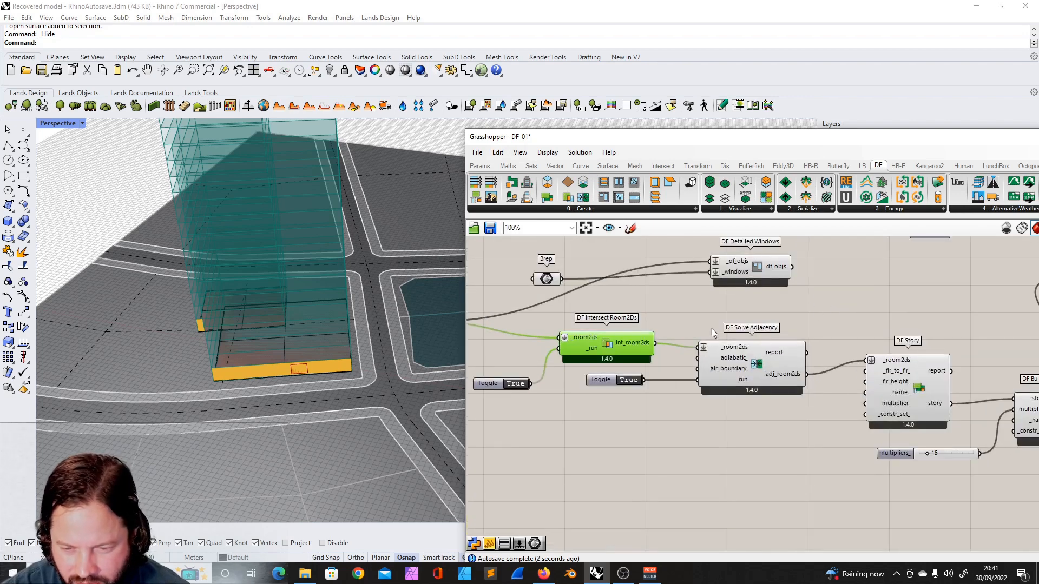
- Insert DF Detailed Windows between Solve Adjacency and DF Story, wiring adj_room2ds to df_objs and df_objs to _room2ds
drag(806, 373, 710, 261)
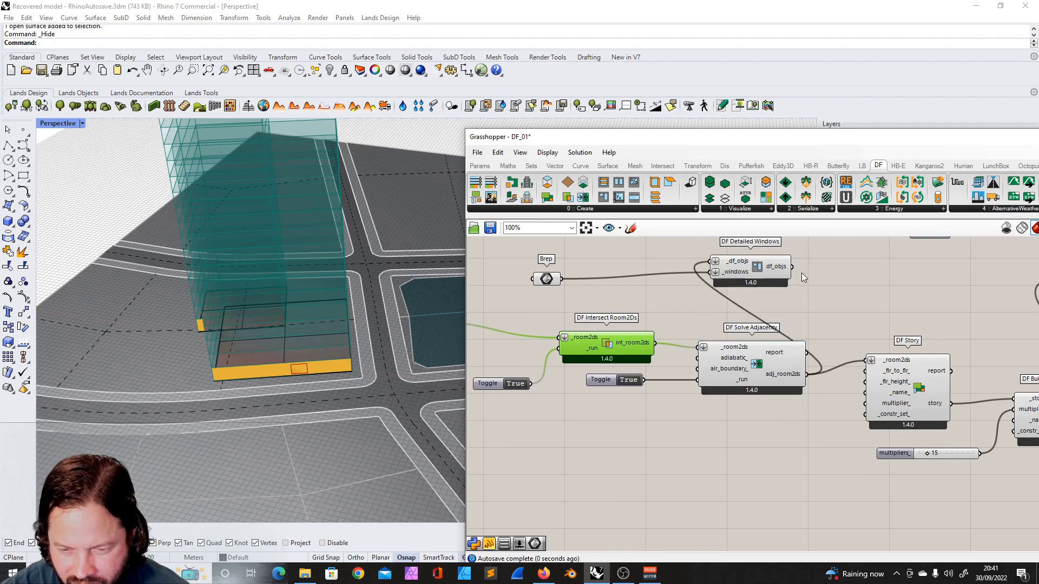
drag(794, 268, 870, 362)
drag(790, 391, 756, 382)
drag(768, 270, 842, 288)
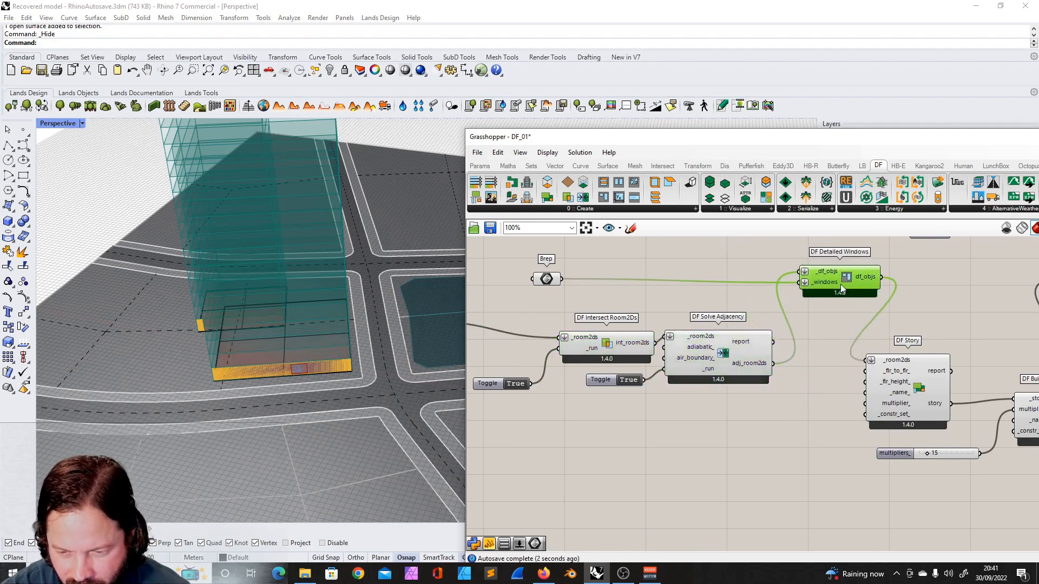
- Set the multipliers_ slider of DF Building from Stories to 43
scroll(844, 289, down, 4)
scroll(921, 386, up, 5)
mouse_move(786, 412)
mouse_down()
mouse_move(805, 415)
mouse_move(782, 414)
mouse_up()
scroll(303, 301, down, 5)
right_drag(313, 281, 309, 270)
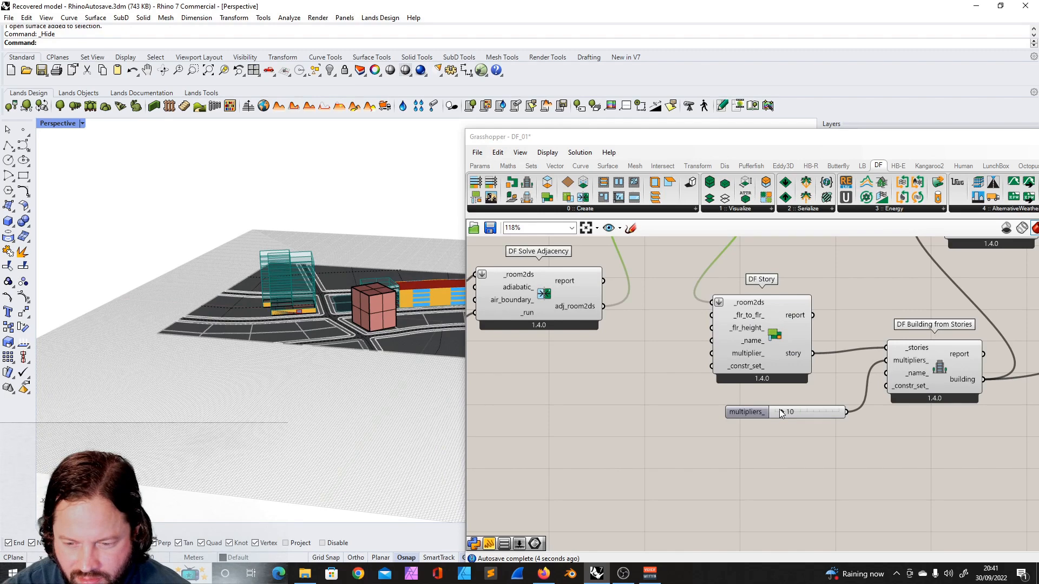
drag(781, 413, 804, 408)
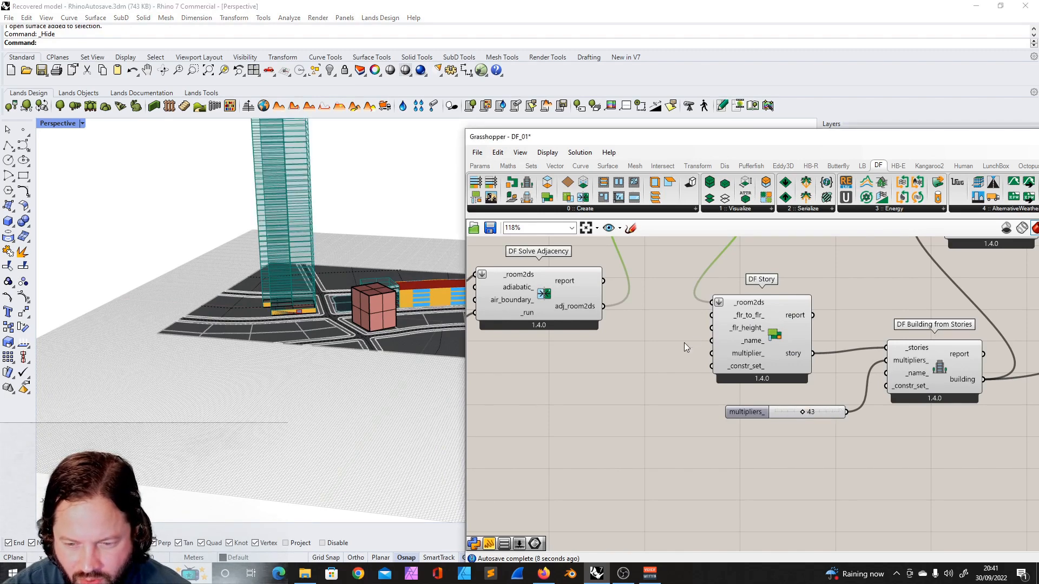
- Select the DF Detailed Windows group of components and move it to a tidier spot on the canvas
scroll(684, 338, down, 4)
scroll(726, 373, up, 3)
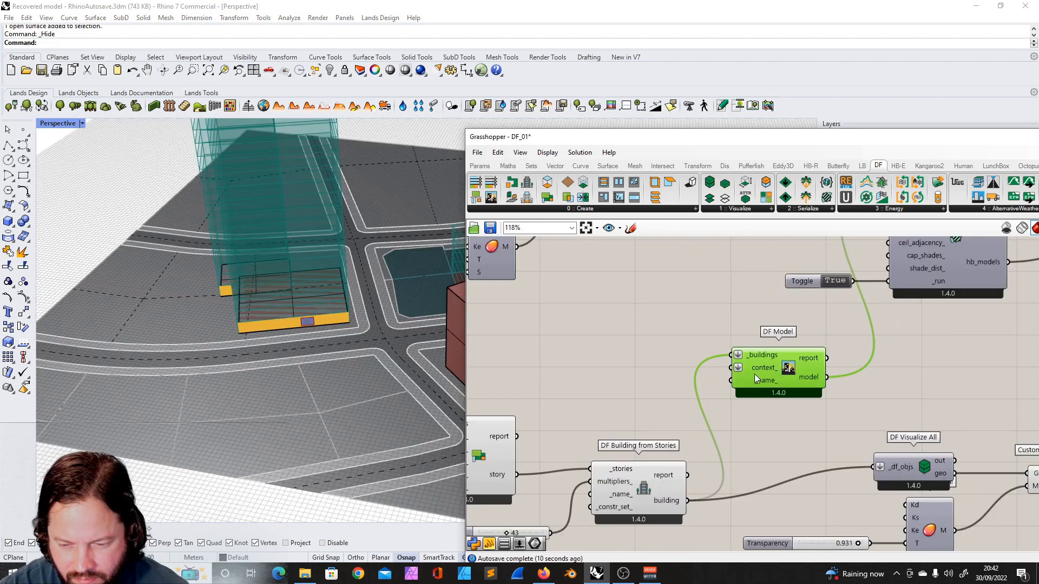
scroll(754, 375, down, 7)
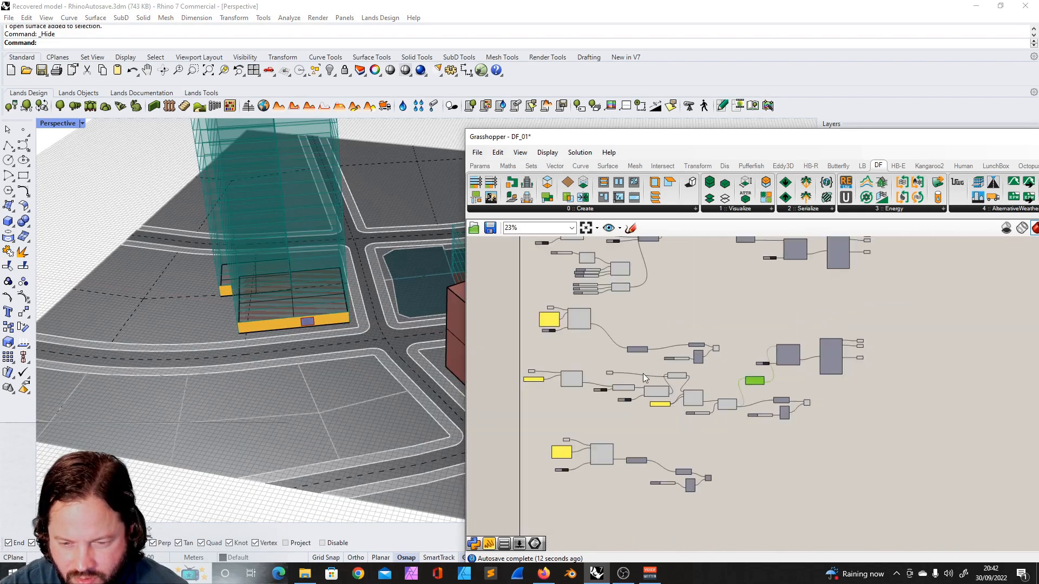
scroll(646, 358, up, 4)
drag(592, 294, 826, 376)
drag(765, 346, 769, 314)
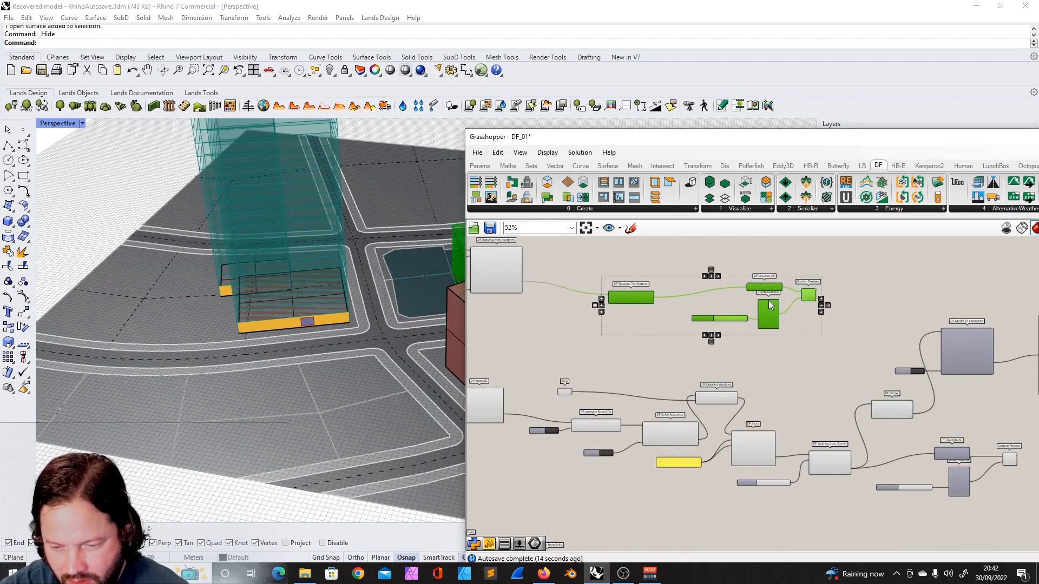
scroll(754, 332, down, 3)
right_drag(384, 333, 251, 266)
scroll(270, 310, up, 8)
scroll(271, 302, down, 12)
right_drag(261, 313, 287, 301)
scroll(287, 305, down, 6)
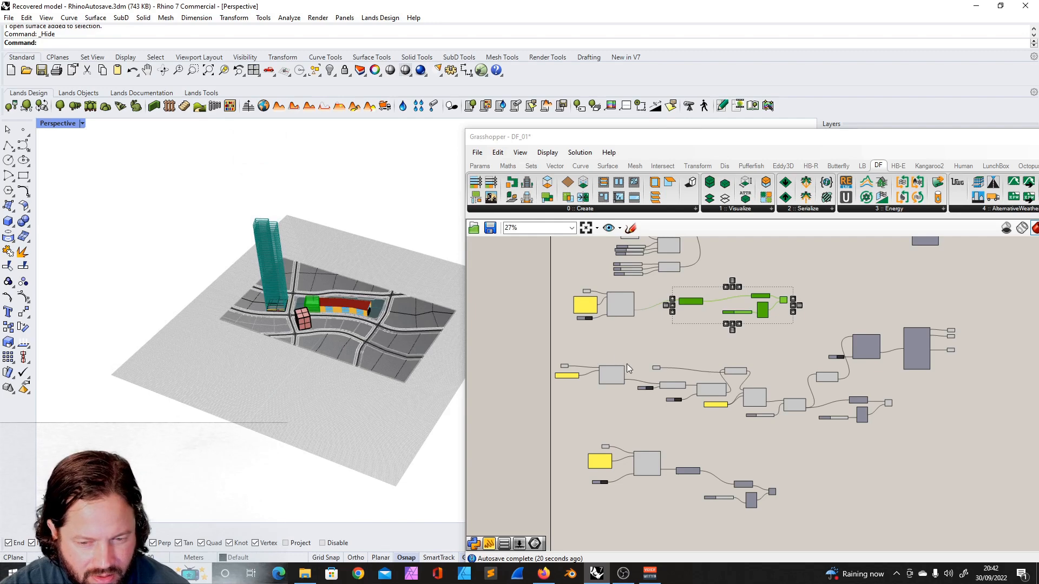
scroll(628, 371, up, 2)
scroll(285, 311, up, 8)
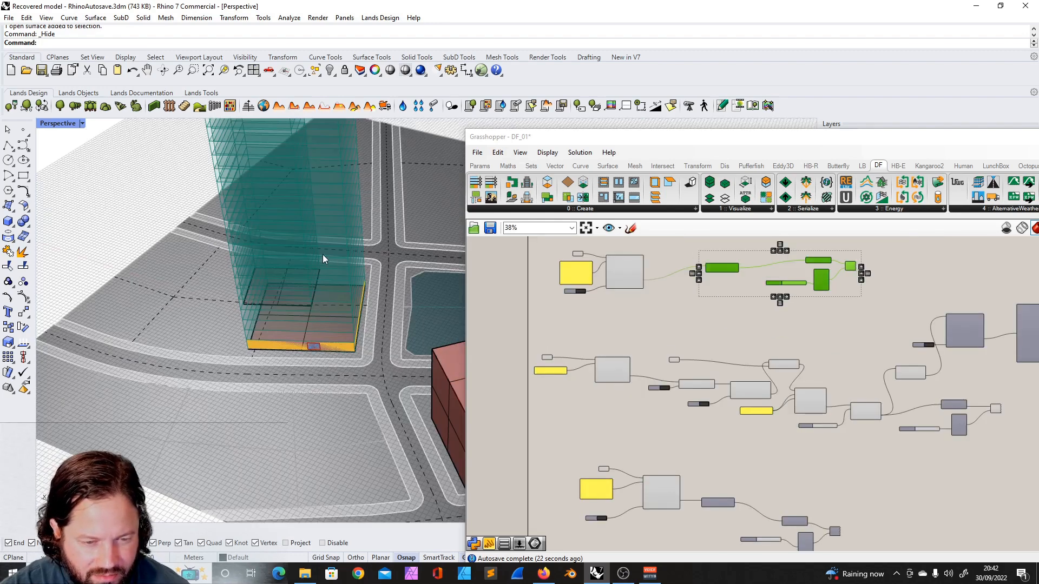
- Open the Dragonfly Create component list and shift the Grasshopper window to the left
click(594, 210)
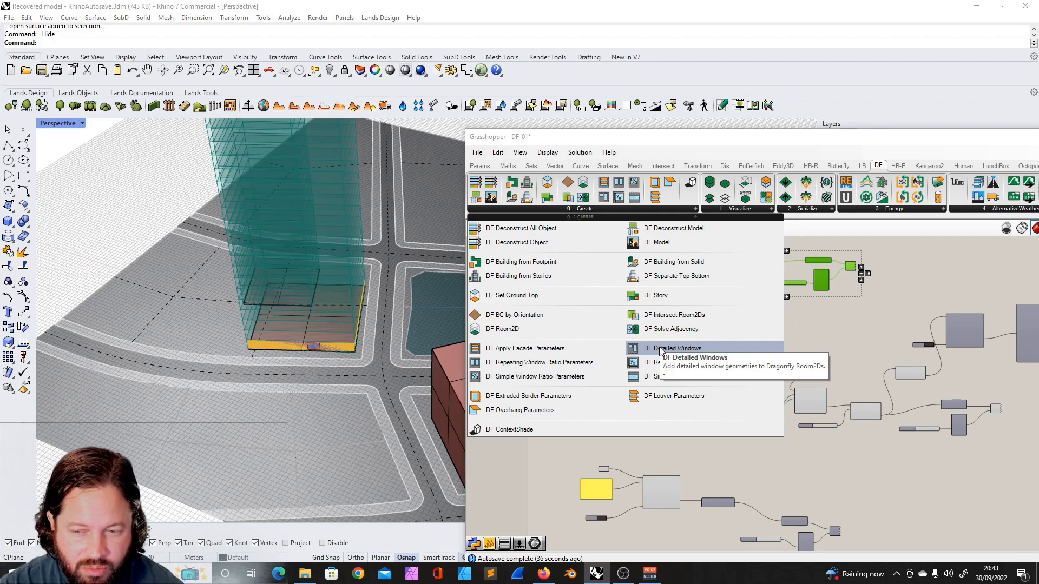
drag(755, 147, 691, 125)
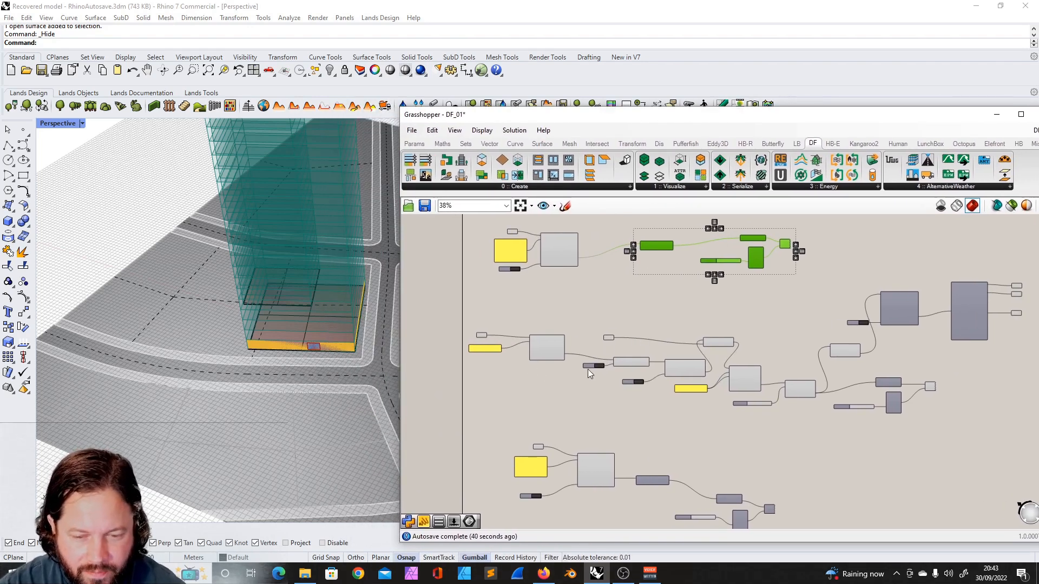
scroll(598, 298, down, 2)
scroll(618, 301, up, 6)
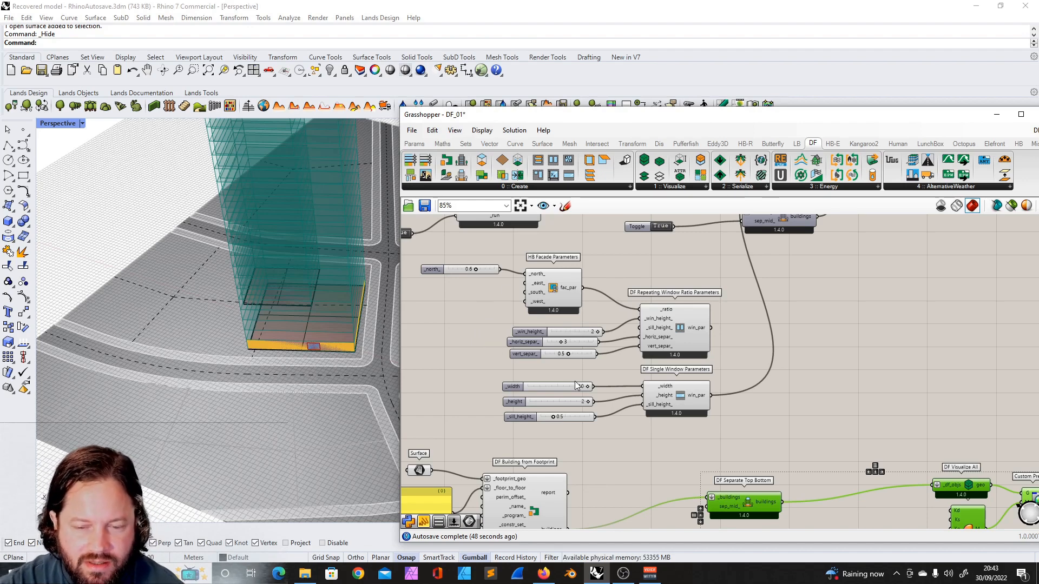
- Select the window parameter sliders and review the whole definition at different zoom levels
drag(480, 321, 626, 436)
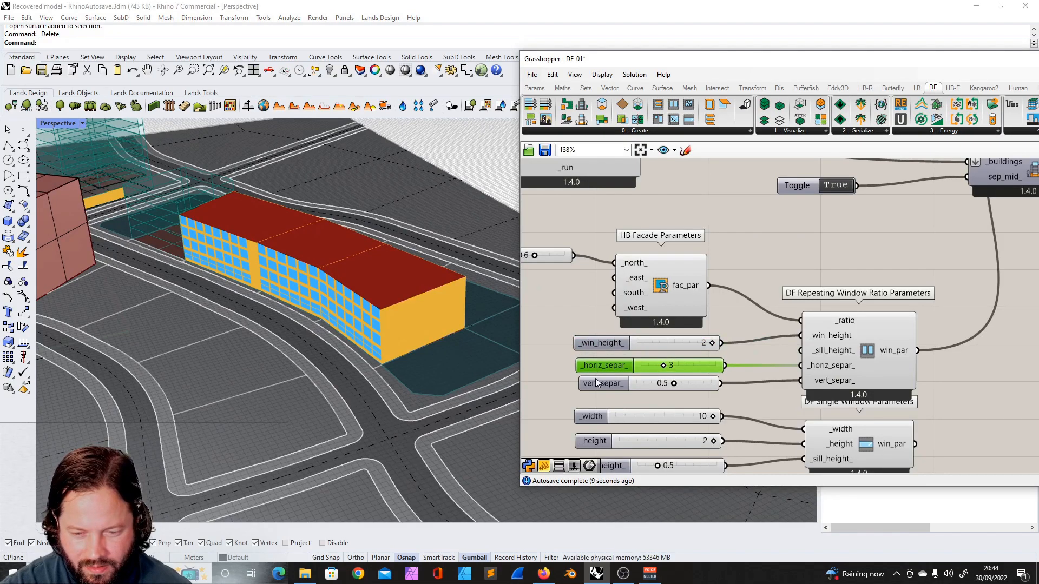
click(598, 382)
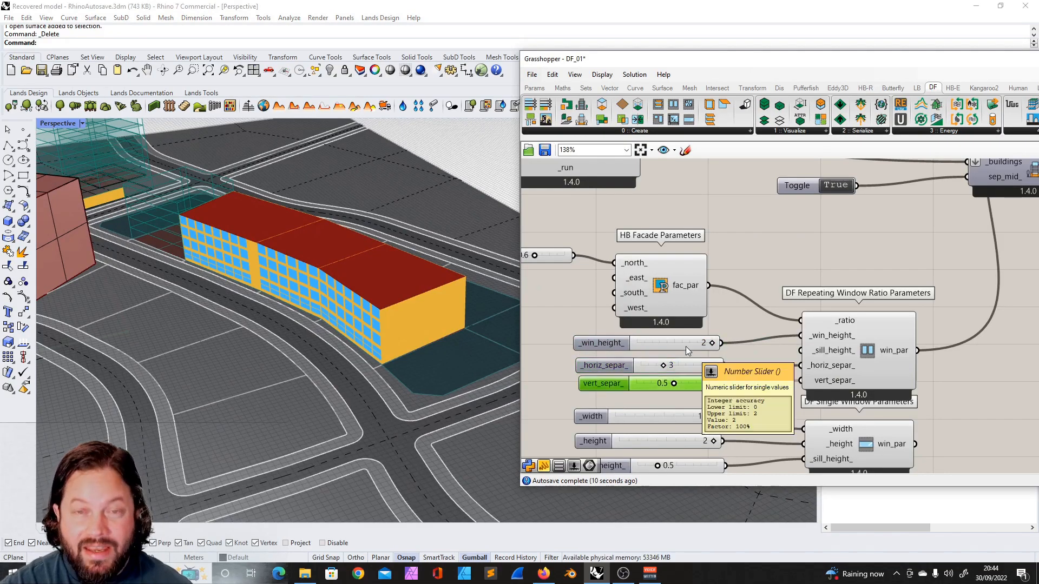
scroll(687, 344, down, 10)
scroll(689, 337, up, 8)
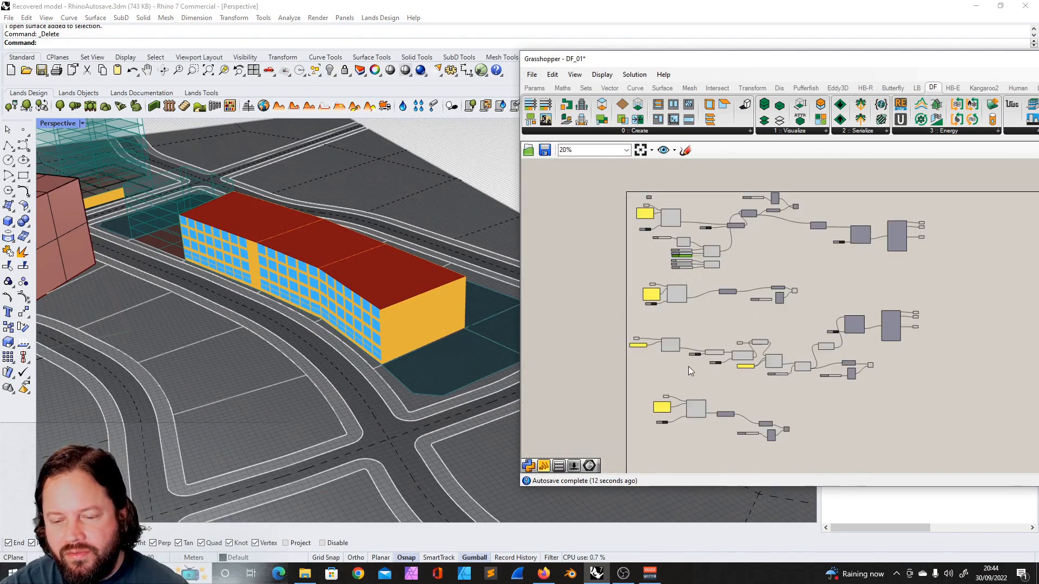
scroll(677, 310, down, 4)
scroll(820, 337, up, 5)
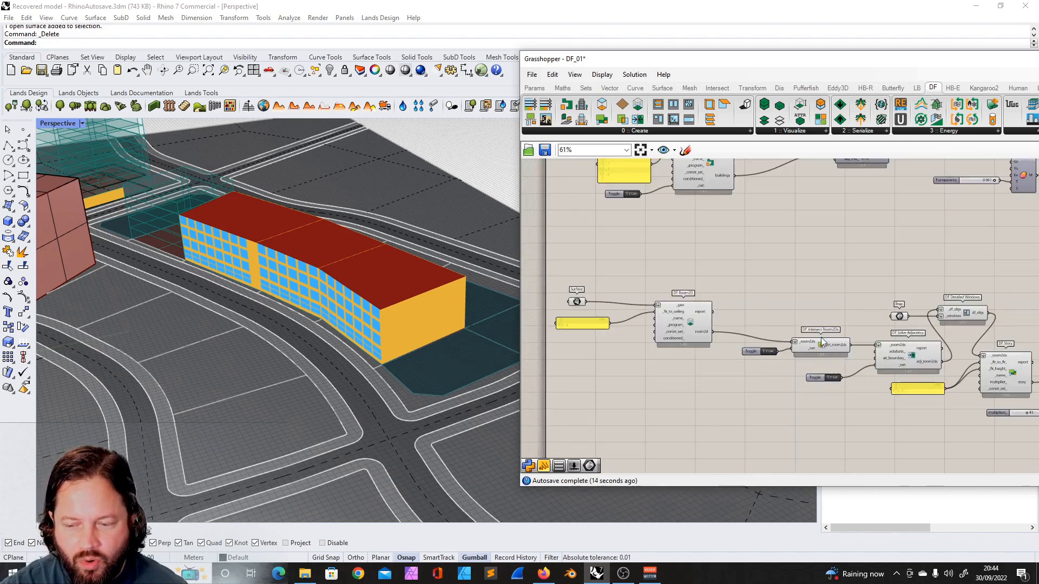
- Move the Grasshopper window left and nudge the Brep parameter beside DF Detailed Windows
click(806, 349)
scroll(774, 323, down, 3)
scroll(936, 307, up, 3)
click(796, 298)
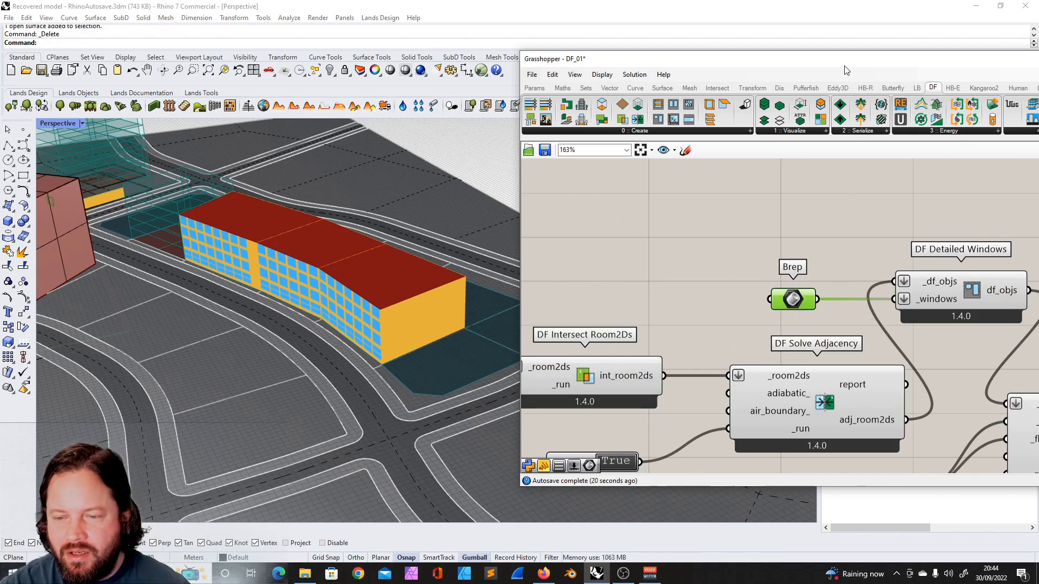
drag(846, 67, 681, 68)
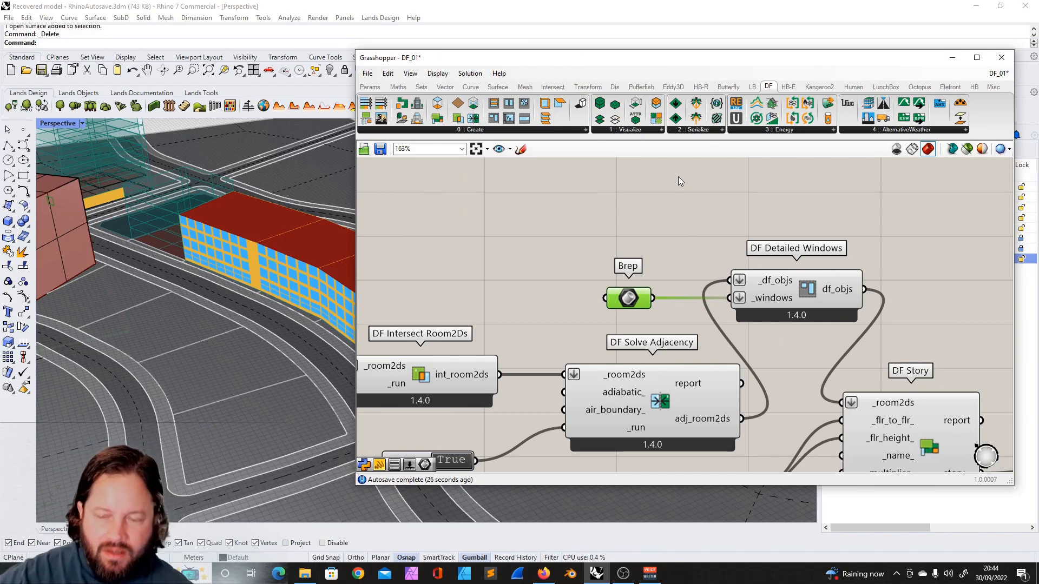
click(1038, 287)
drag(625, 297, 638, 294)
scroll(690, 285, down, 4)
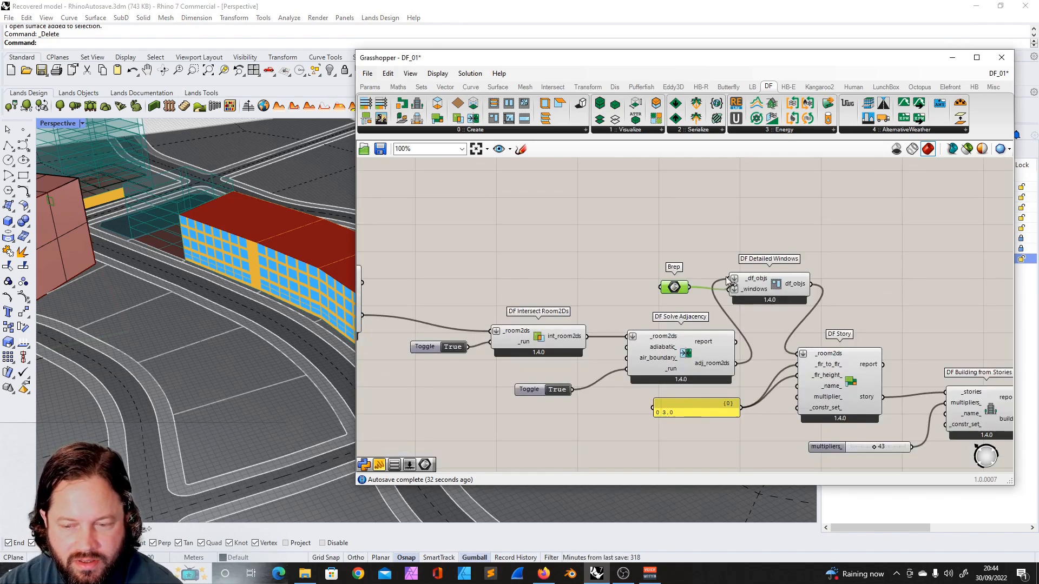
scroll(801, 277, up, 2)
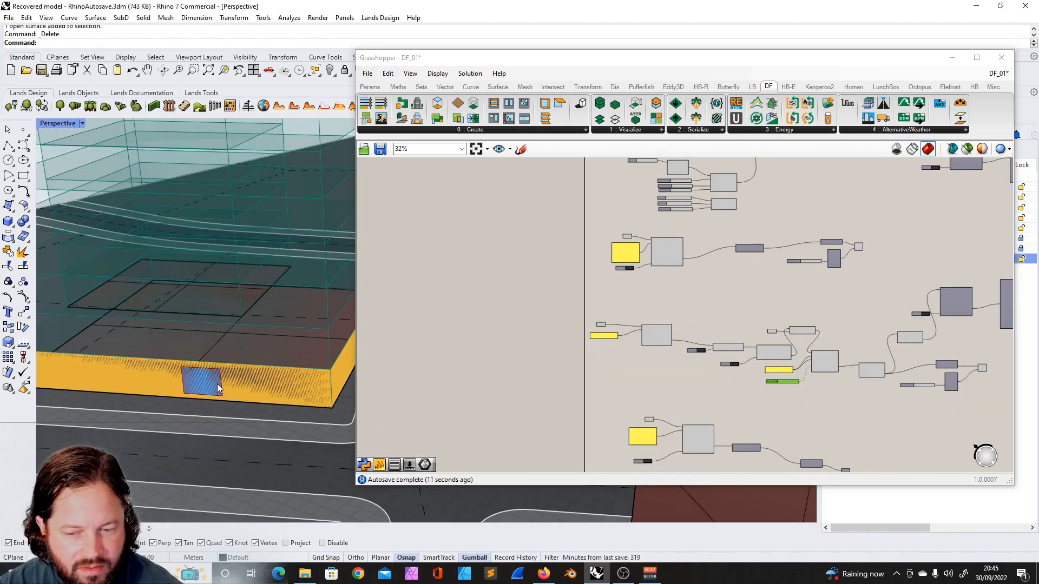
- Insert a DF Separate Top Bottom component between DF Building from Stories and DF Model, with a True toggle feeding sep_mid_
scroll(233, 352, down, 5)
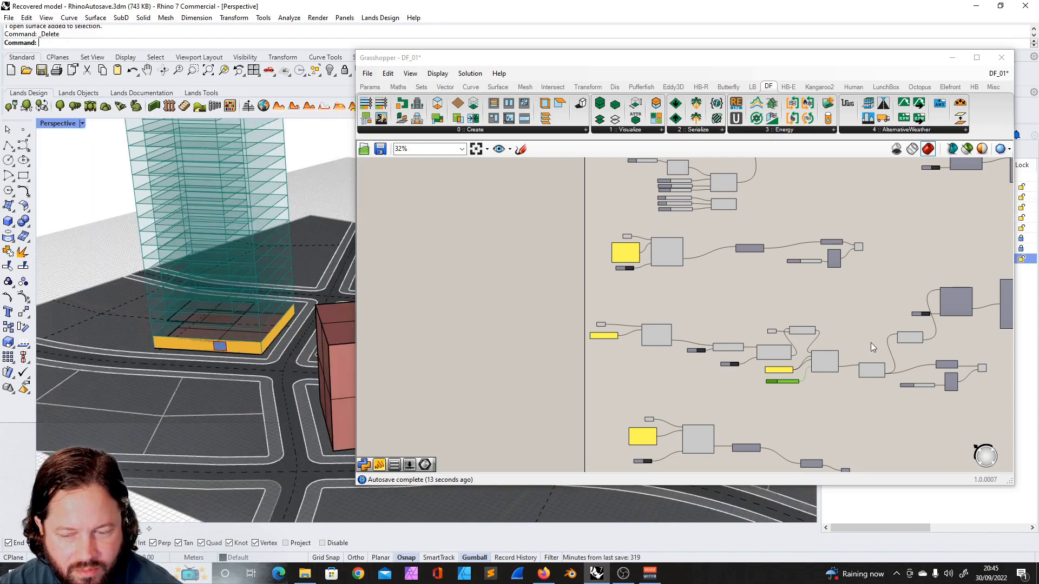
scroll(805, 320, up, 7)
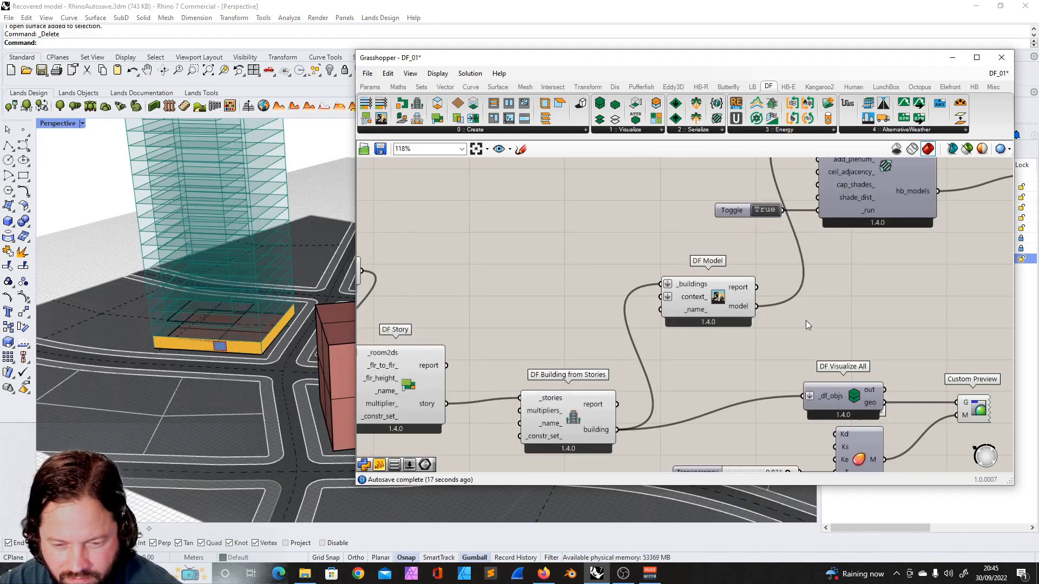
scroll(806, 320, down, 3)
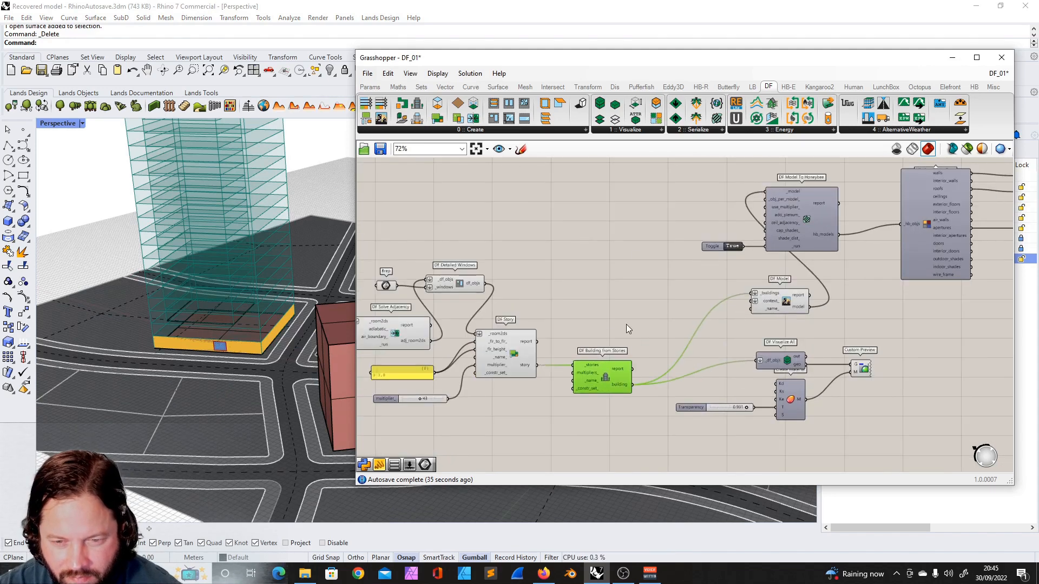
drag(417, 118, 636, 290)
drag(632, 385, 610, 374)
click(610, 338)
double_click(613, 304)
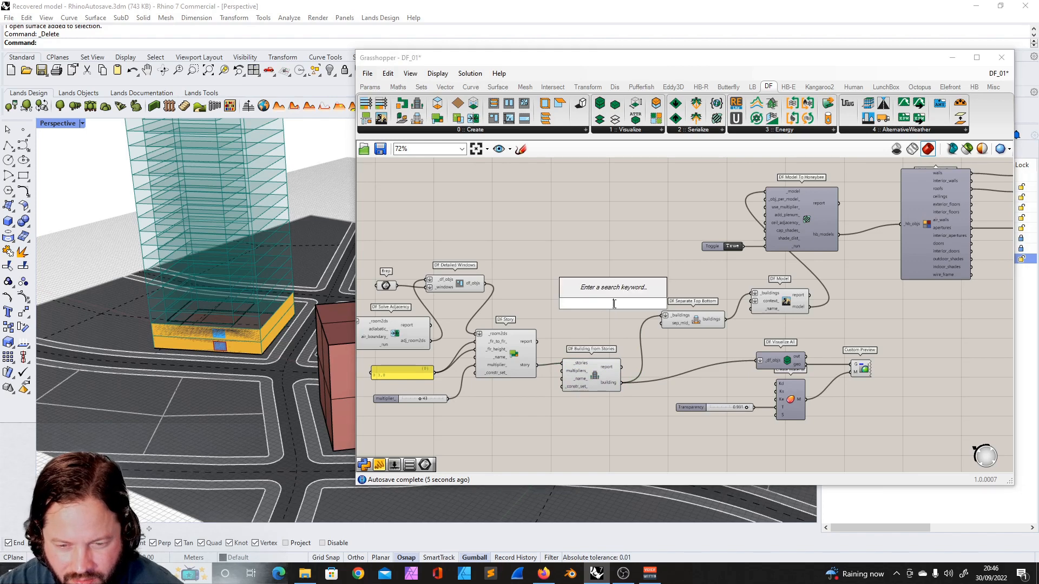
text(togg)
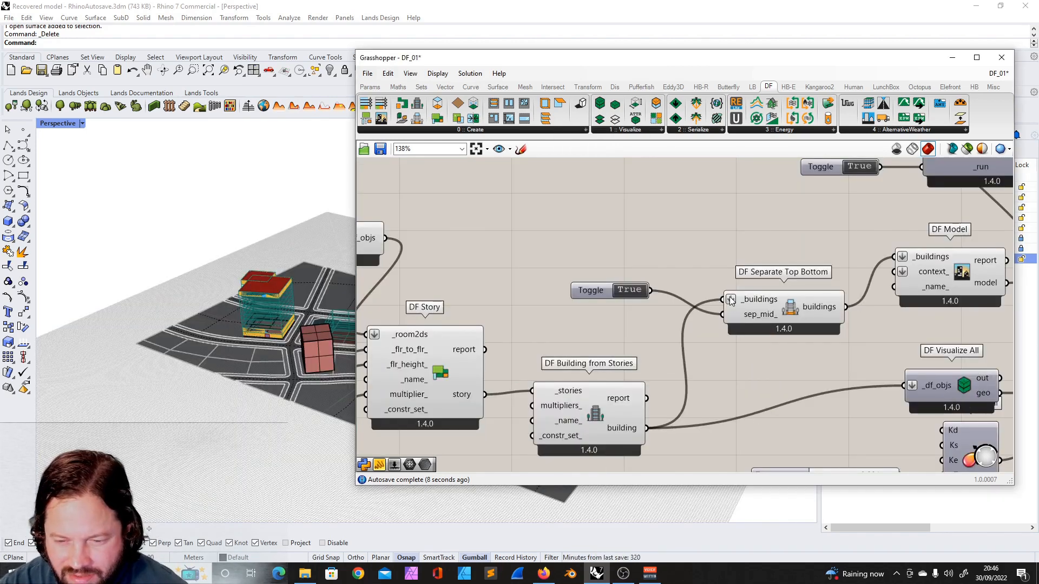
right_click(731, 300)
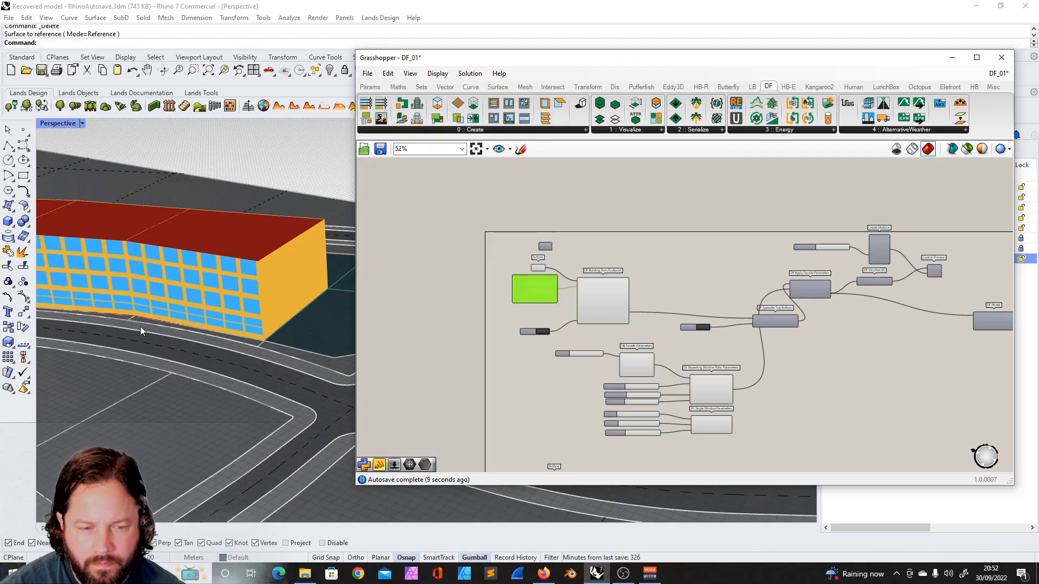
- Select the DF Model To Honeybee and HB Visualize by Type components with their outputs and move them right
scroll(141, 326, down, 5)
scroll(197, 307, up, 6)
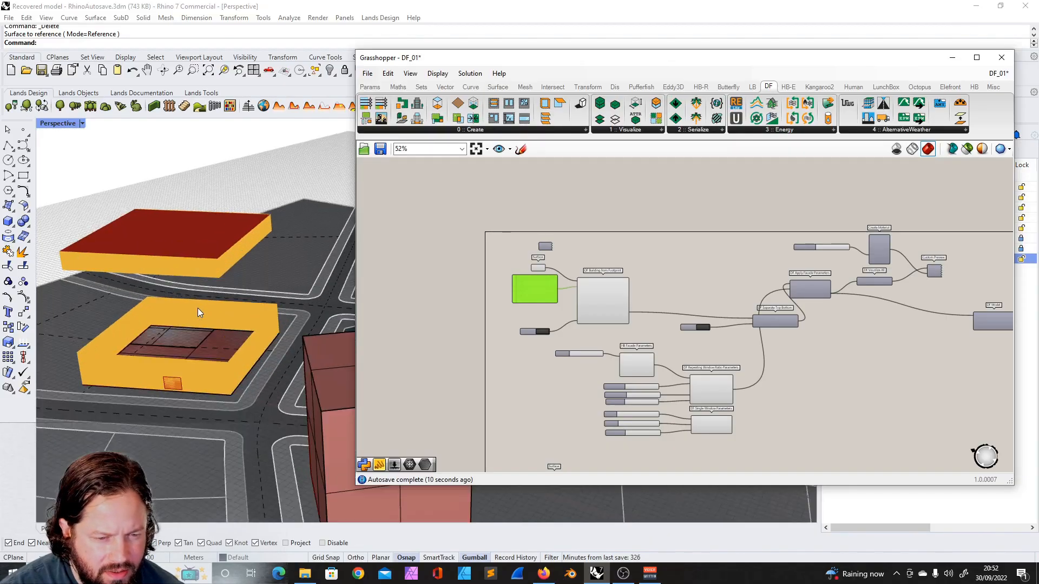
click(726, 264)
scroll(638, 247, down, 6)
scroll(656, 347, up, 10)
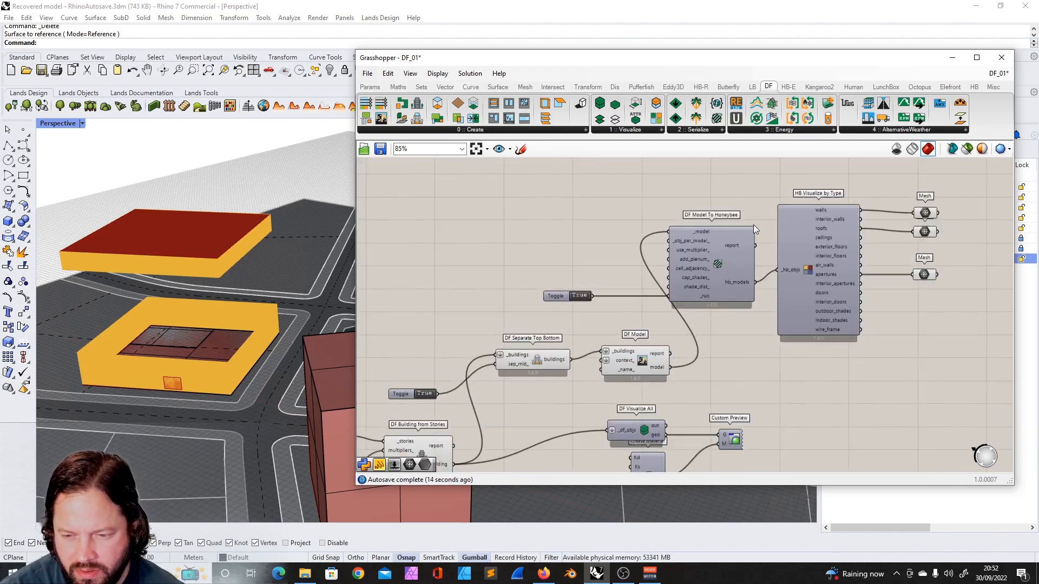
scroll(672, 213, down, 3)
drag(563, 187, 869, 307)
drag(767, 244, 915, 301)
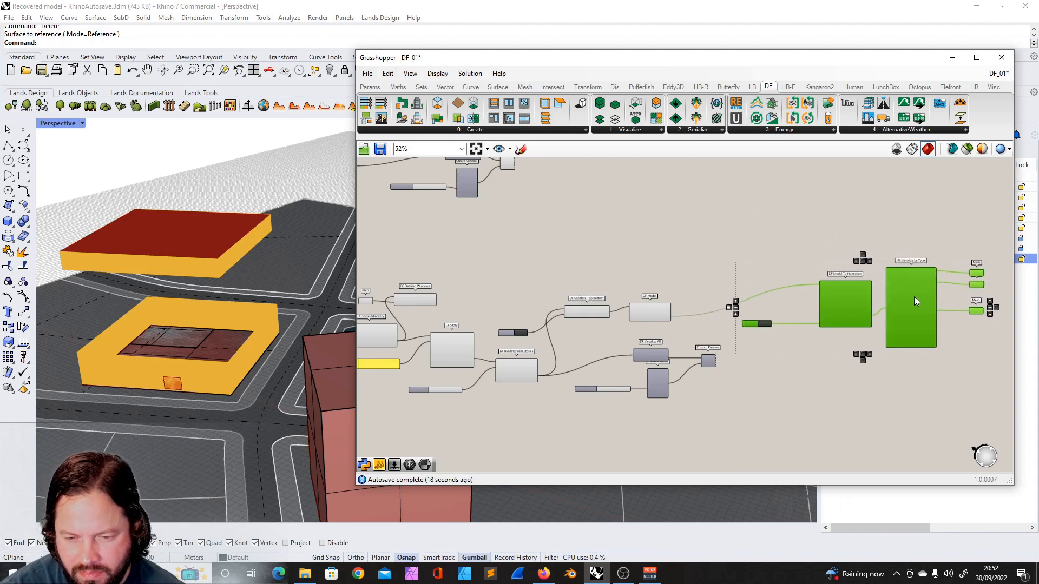
scroll(592, 299, down, 2)
scroll(585, 317, up, 5)
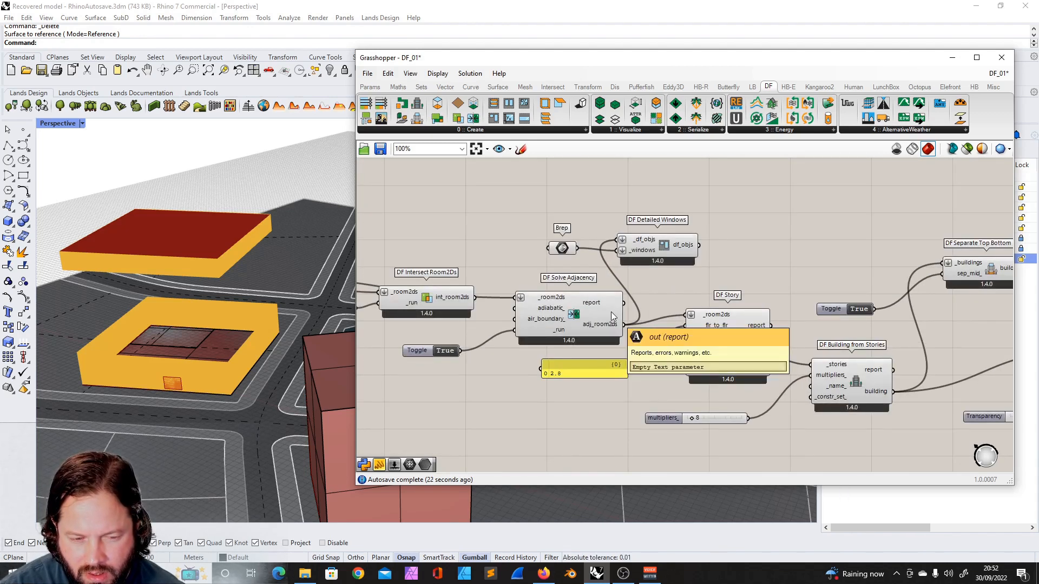
- Shift the Honeybee component group slightly and move DF Model further right to tidy the layout
right_drag(310, 266, 224, 289)
scroll(224, 289, up, 3)
scroll(552, 318, down, 5)
scroll(751, 294, up, 4)
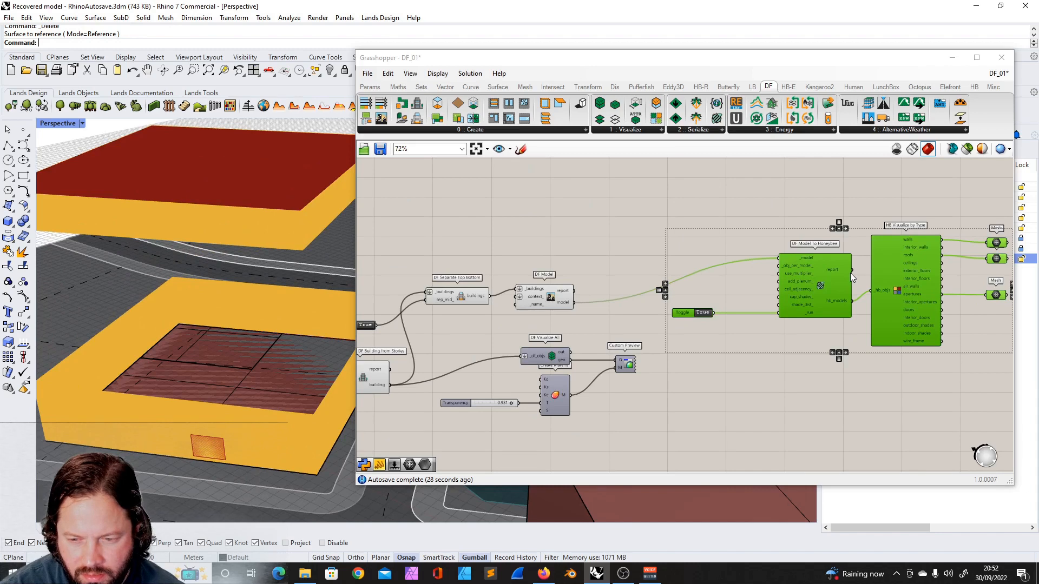
scroll(850, 273, up, 3)
scroll(789, 264, down, 2)
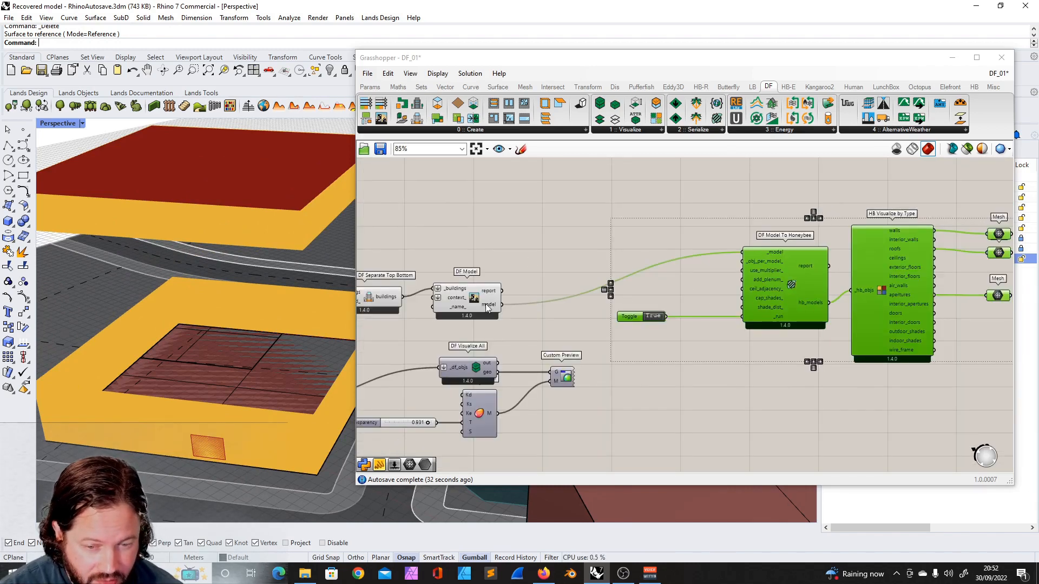
scroll(693, 301, down, 4)
scroll(432, 339, up, 5)
scroll(538, 344, down, 2)
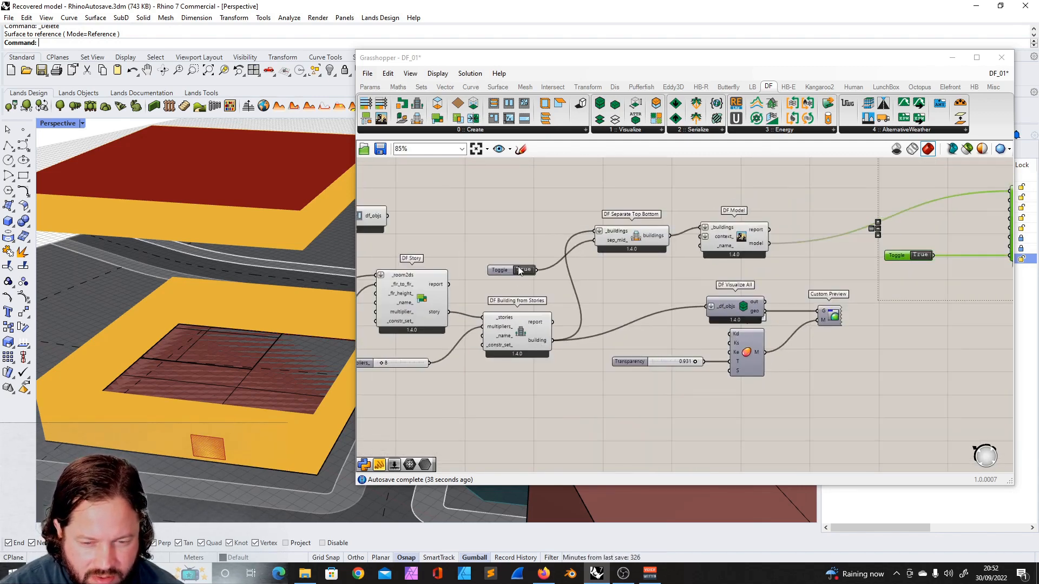
scroll(670, 279, down, 3)
scroll(843, 281, up, 3)
drag(834, 222, 813, 226)
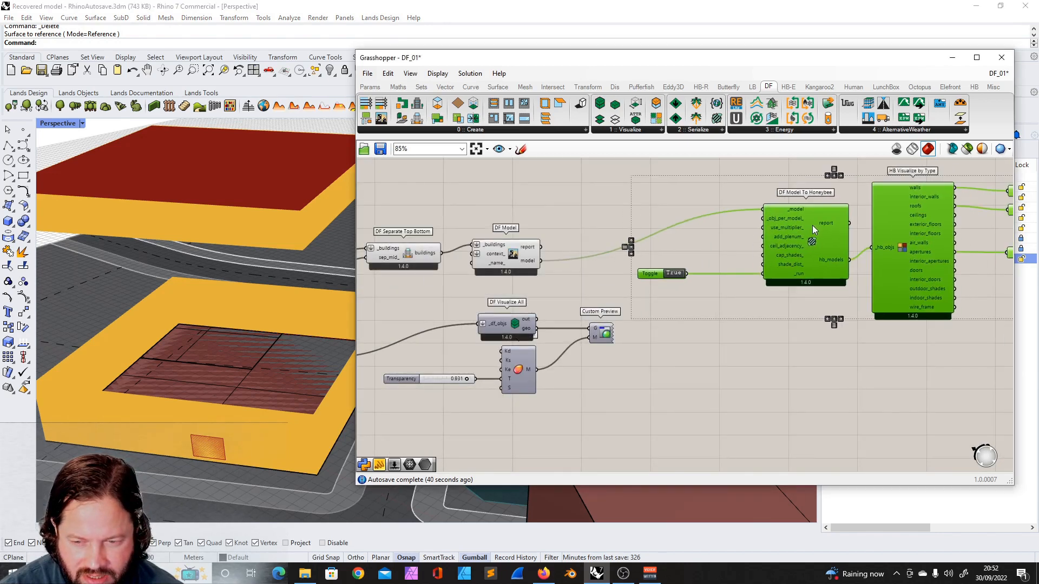
drag(515, 250, 583, 249)
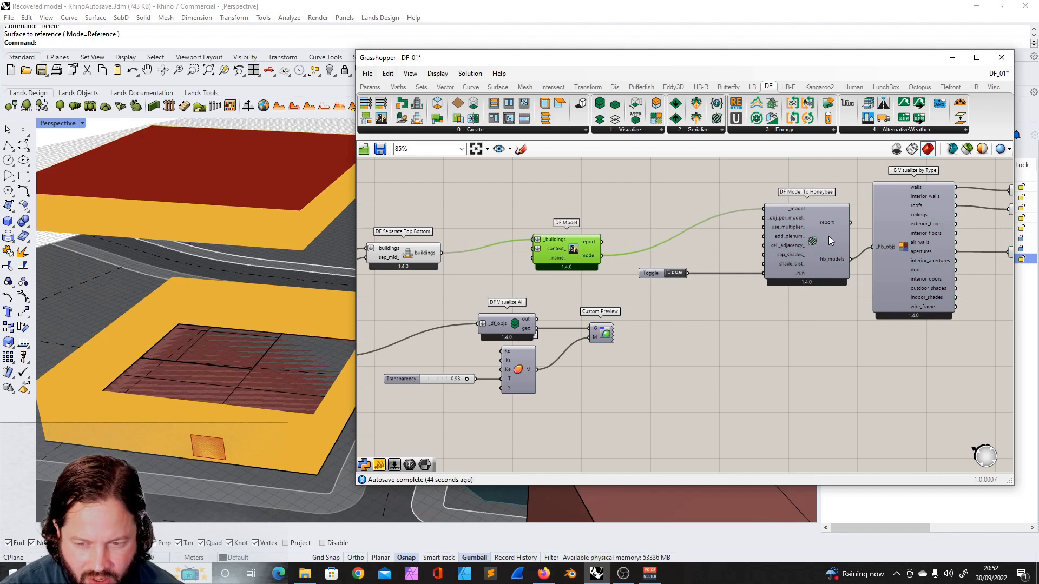
- Connect the DF Detailed Windows df_objs output to the _room2ds input of DF Story
scroll(829, 236, down, 3)
scroll(589, 232, up, 4)
click(644, 265)
scroll(513, 305, down, 3)
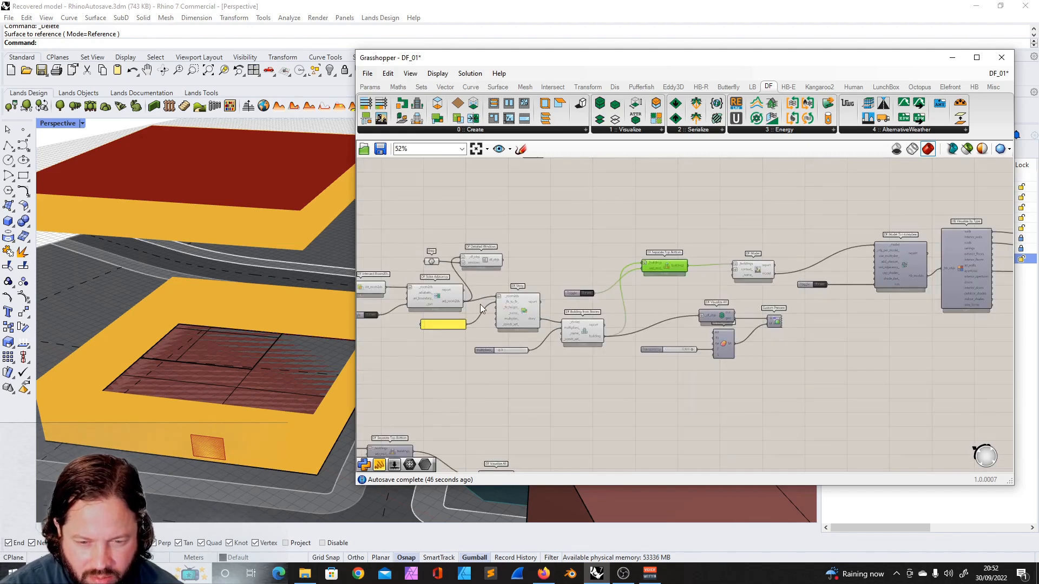
scroll(469, 258, up, 4)
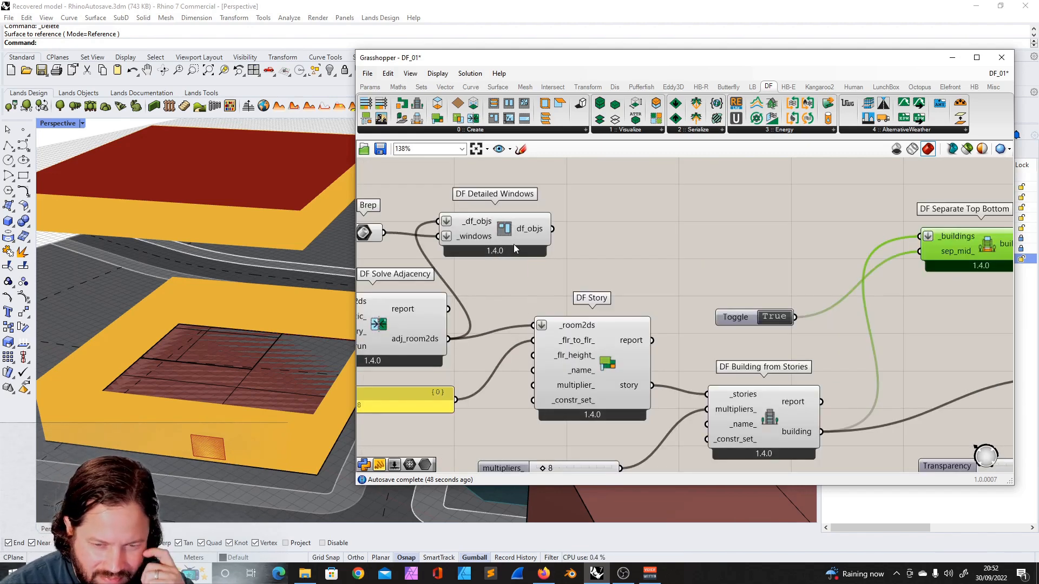
scroll(501, 251, down, 3)
scroll(503, 249, up, 3)
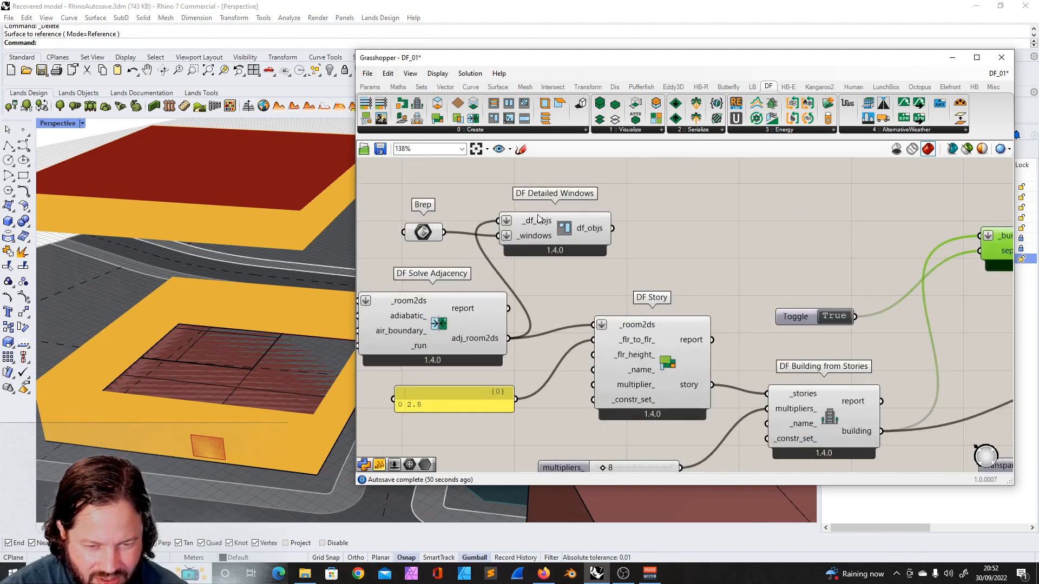
drag(613, 228, 596, 327)
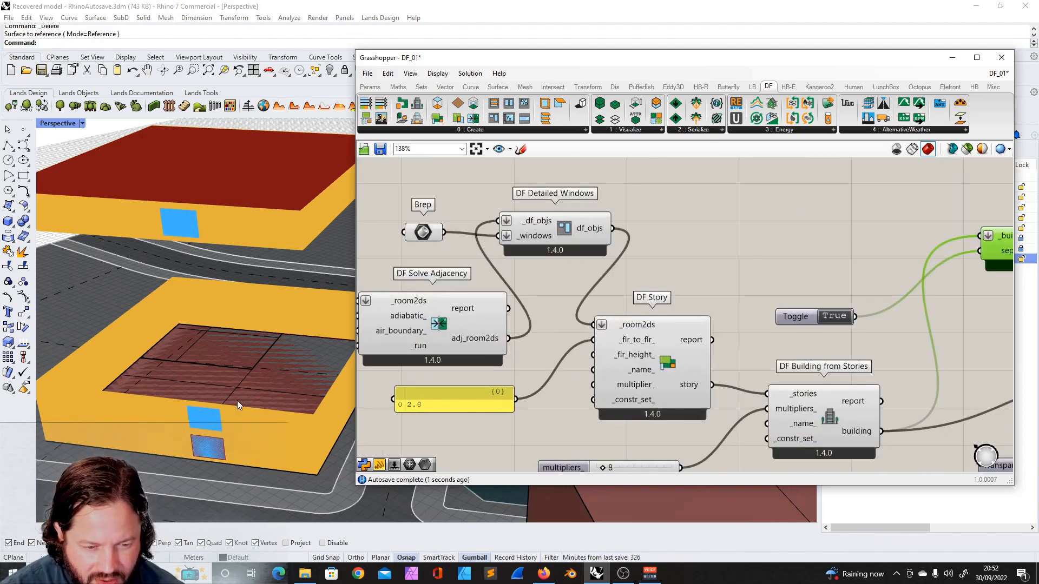
- Toggle the sep_mid_ switch and enable preview on the Custom Preview component to show the Dragonfly geometry
scroll(620, 235, down, 3)
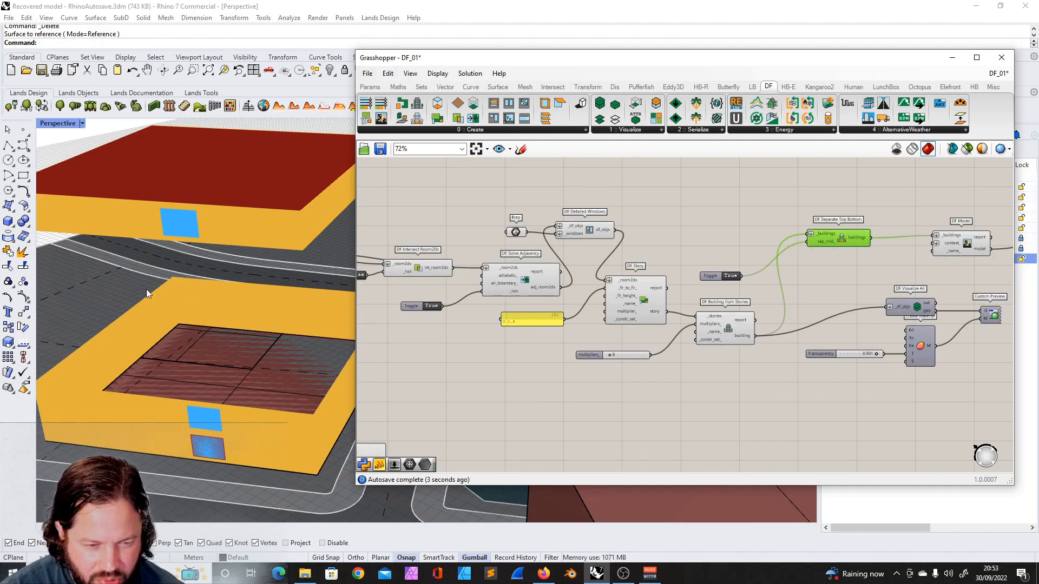
right_drag(290, 275, 214, 254)
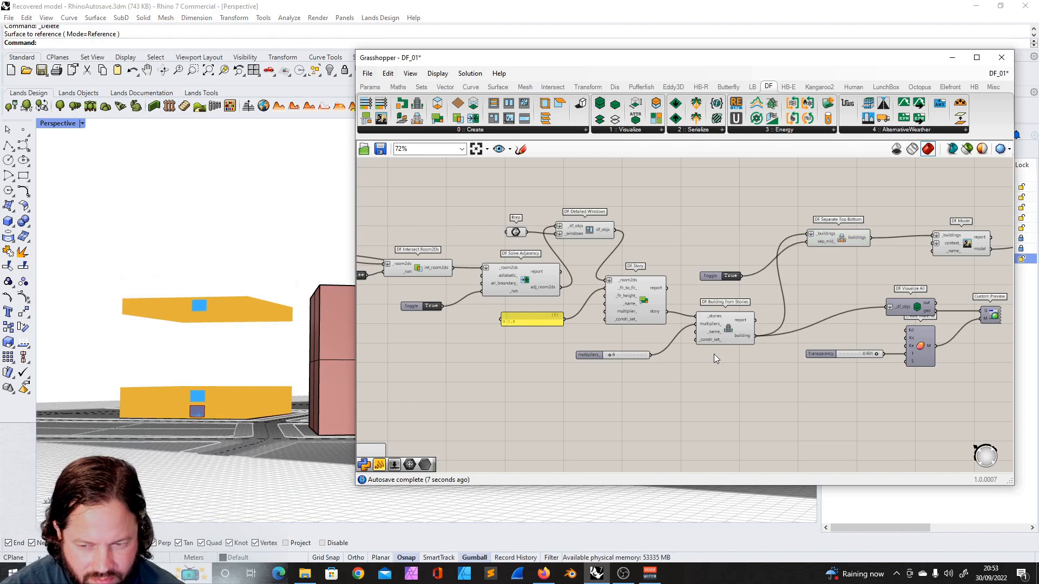
scroll(713, 354, up, 4)
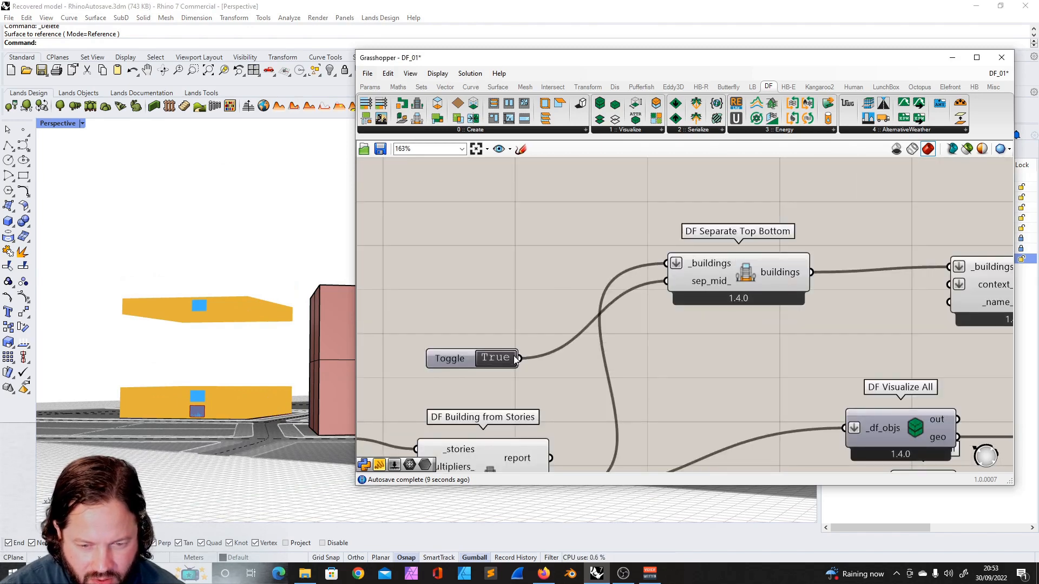
click(501, 360)
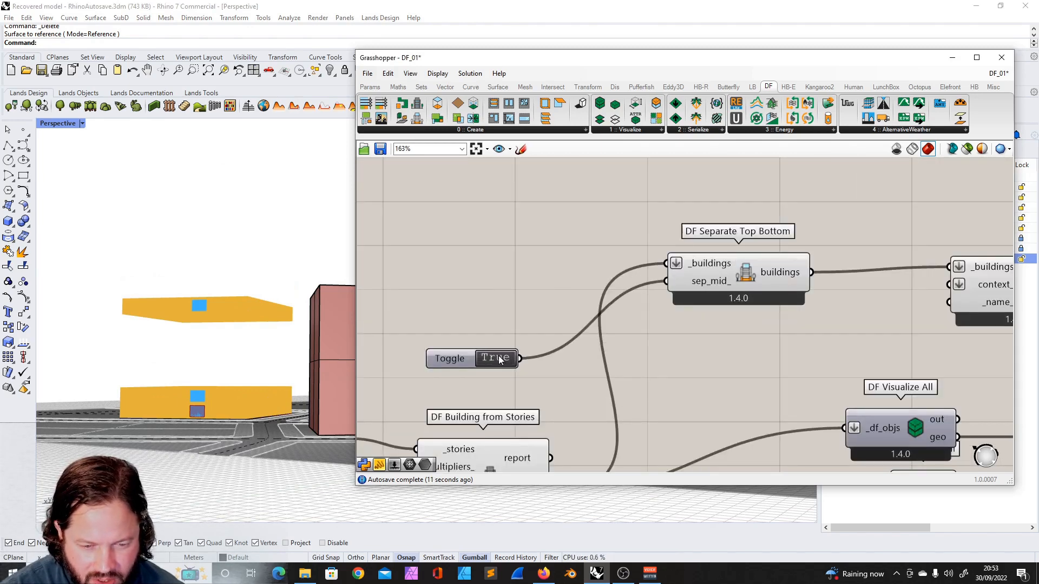
scroll(598, 339, down, 3)
scroll(611, 378, up, 2)
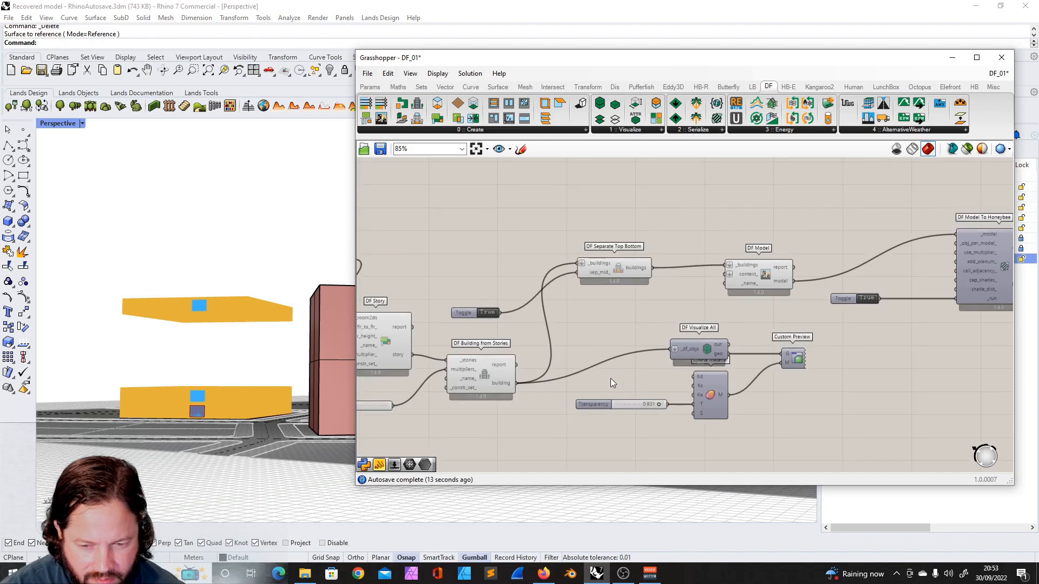
right_click(790, 362)
click(846, 386)
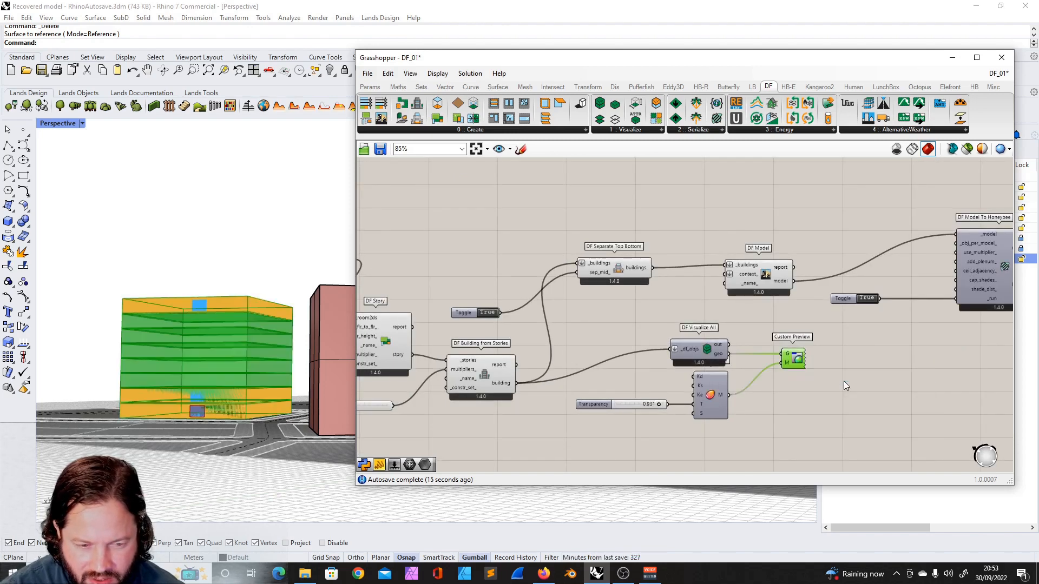
- Select the DF Model component, zoom out over the definition and move the Grasshopper window slightly left
right_drag(203, 379, 205, 435)
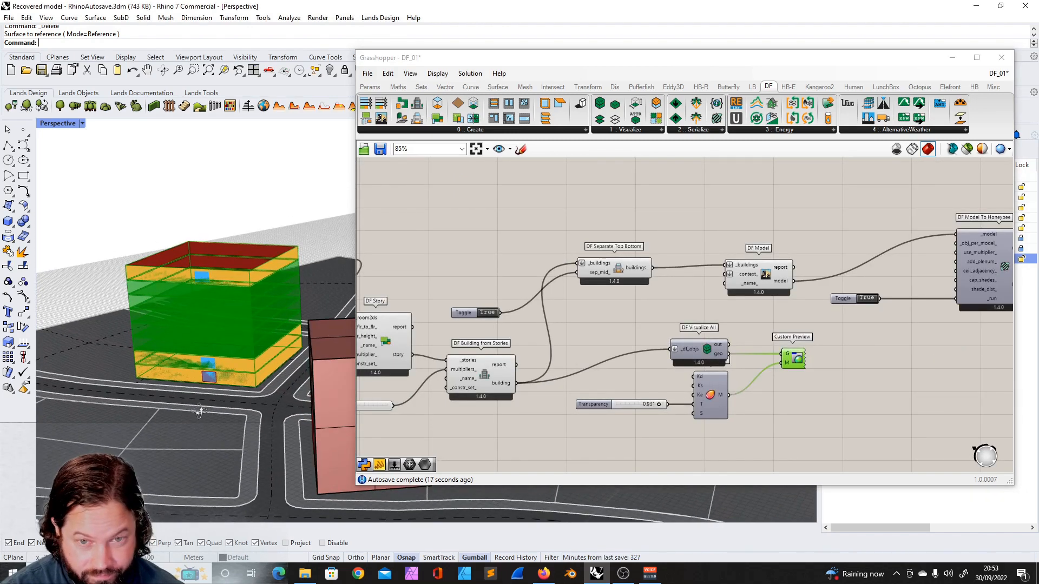
click(770, 273)
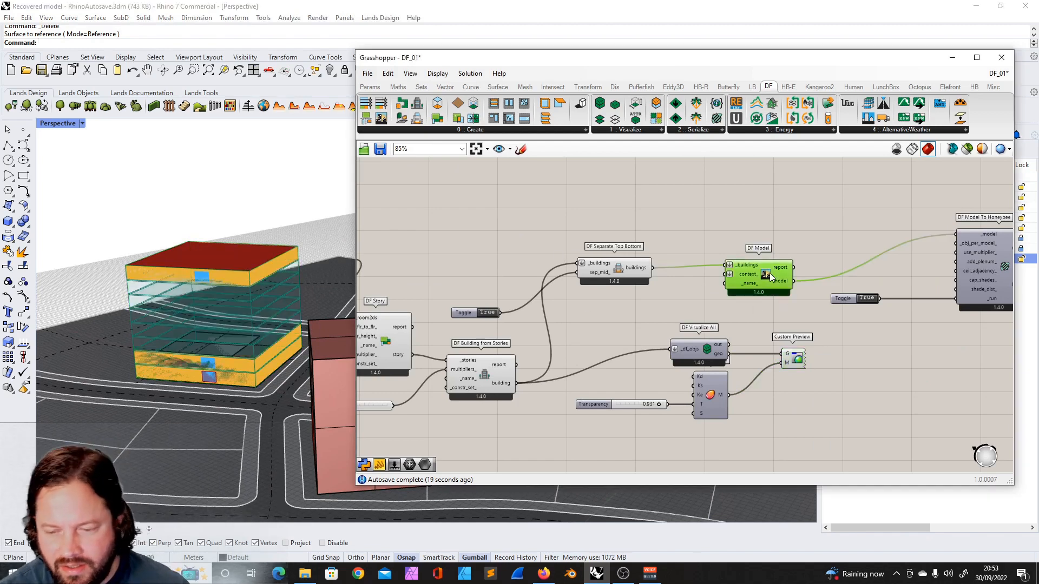
scroll(771, 278, up, 2)
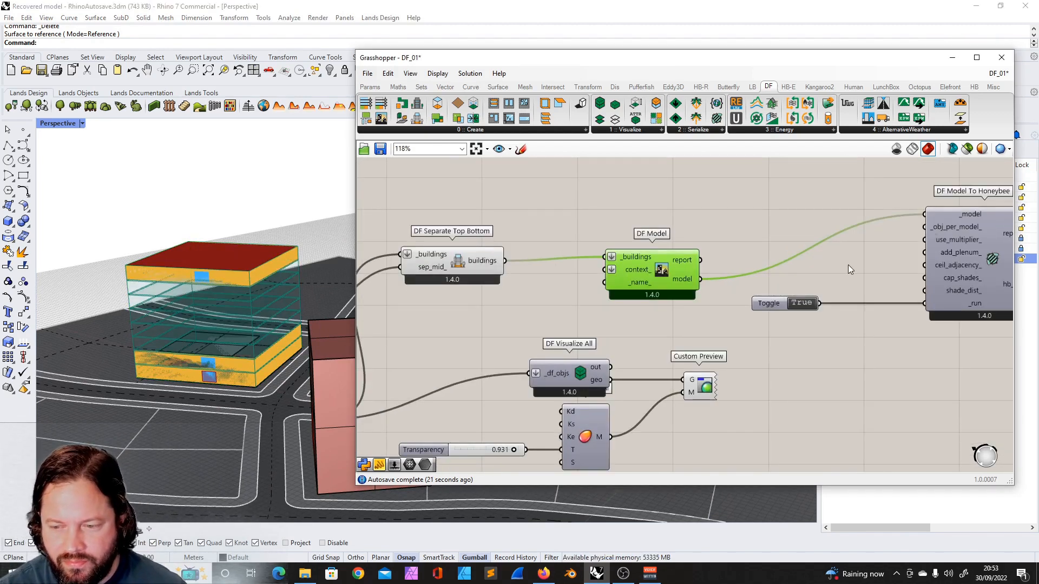
scroll(834, 257, down, 2)
scroll(914, 249, up, 4)
click(910, 244)
scroll(909, 243, down, 3)
scroll(908, 243, down, 4)
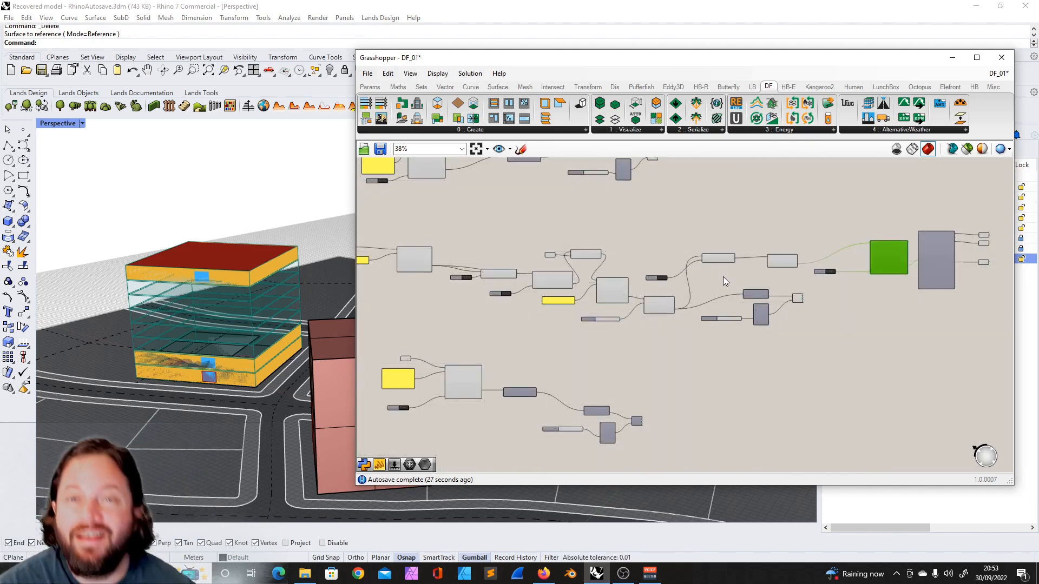
click(472, 130)
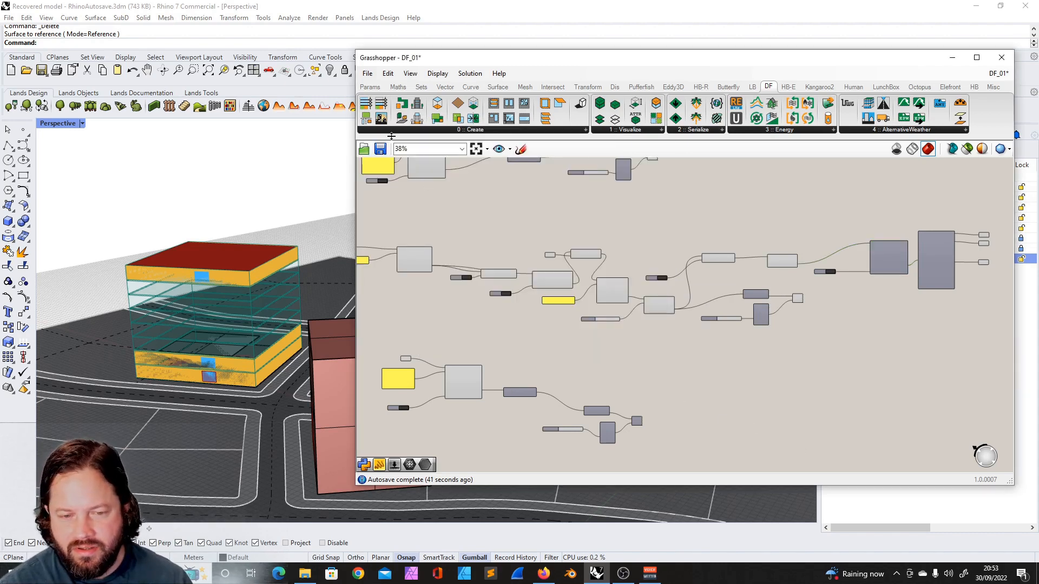
drag(466, 63, 434, 70)
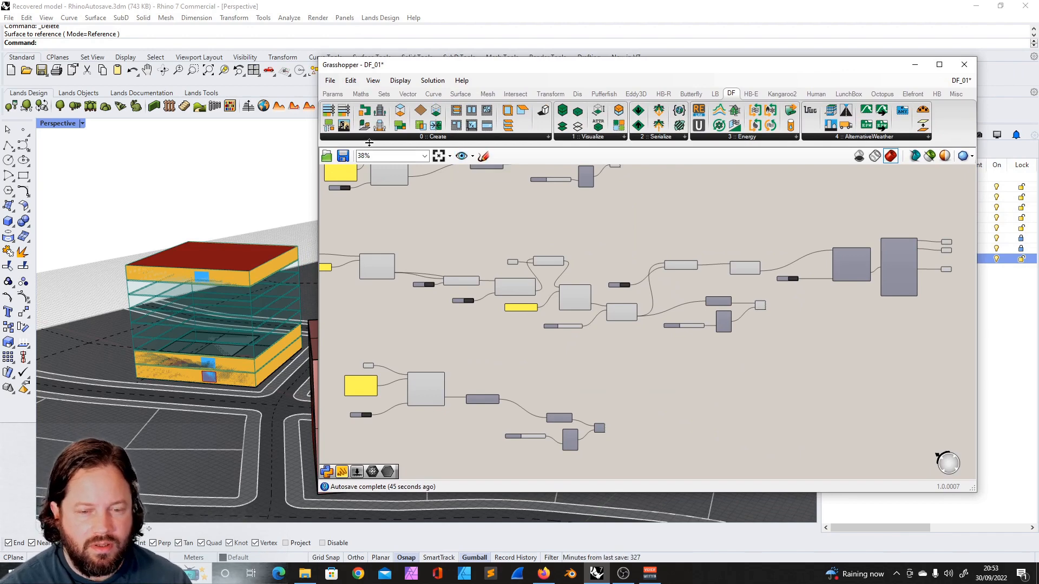
- Browse the Dragonfly component lists under Create, Serialize, Visualize, Energy and AlternativeWeather to review the available components
mouse_move(375, 138)
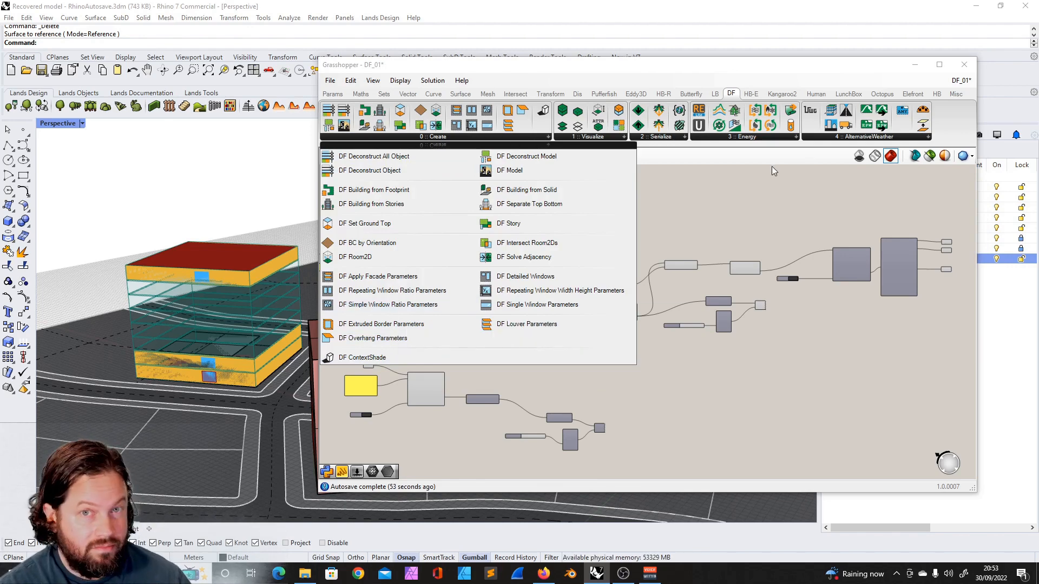
click(737, 176)
click(659, 136)
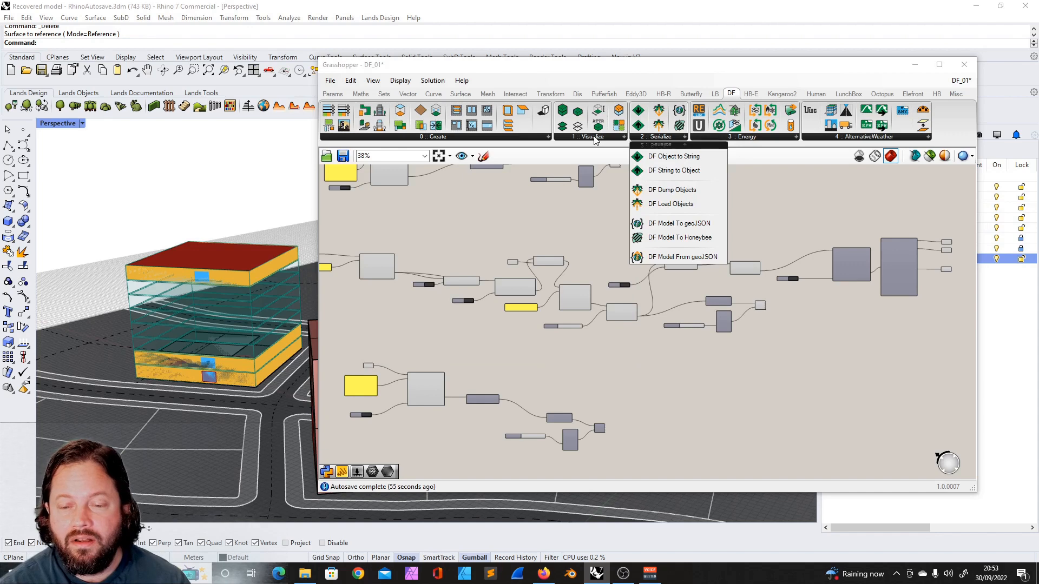
click(595, 137)
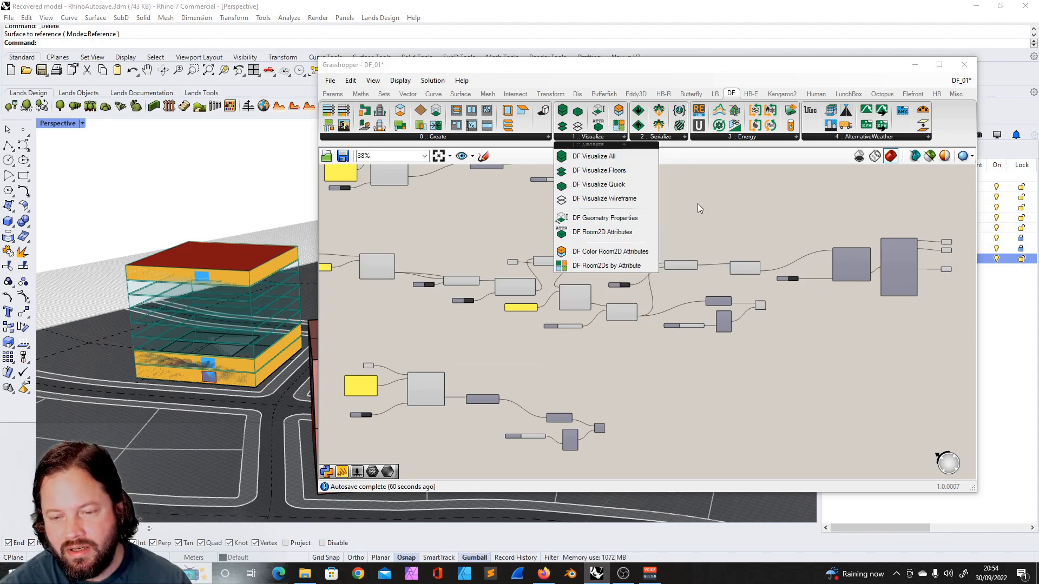
click(659, 138)
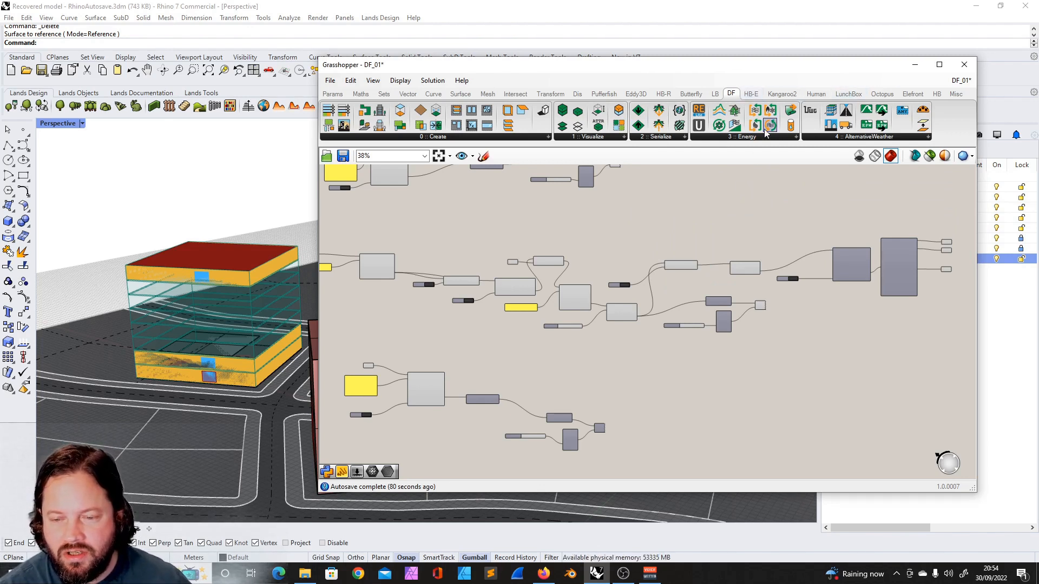
drag(766, 66, 701, 74)
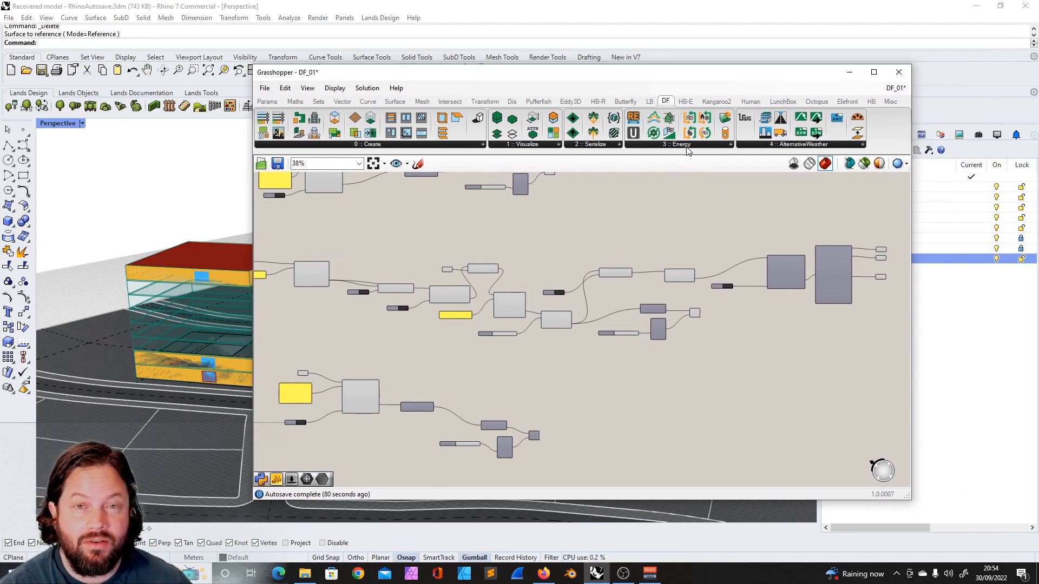
click(673, 145)
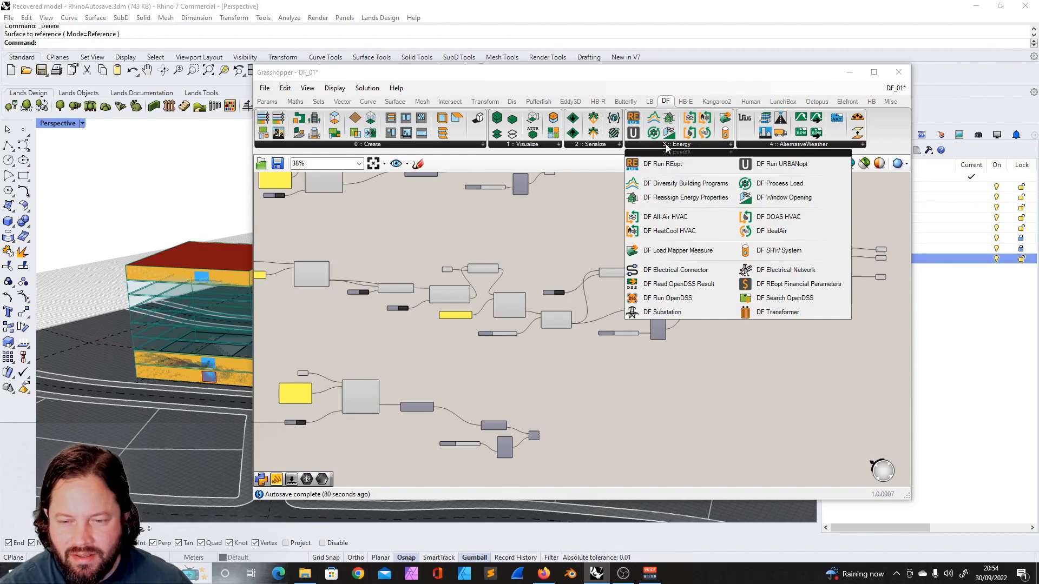
click(804, 145)
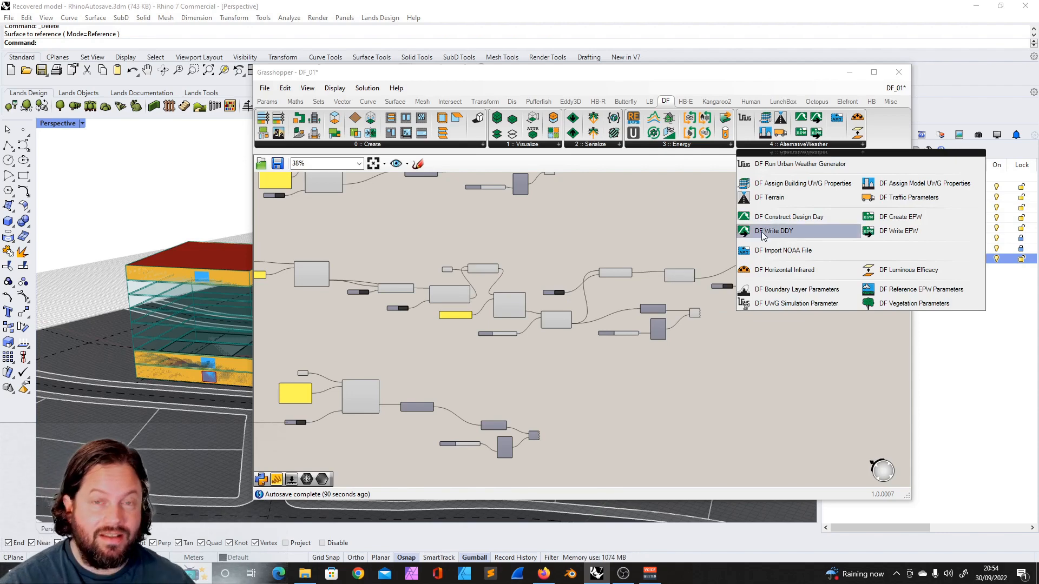